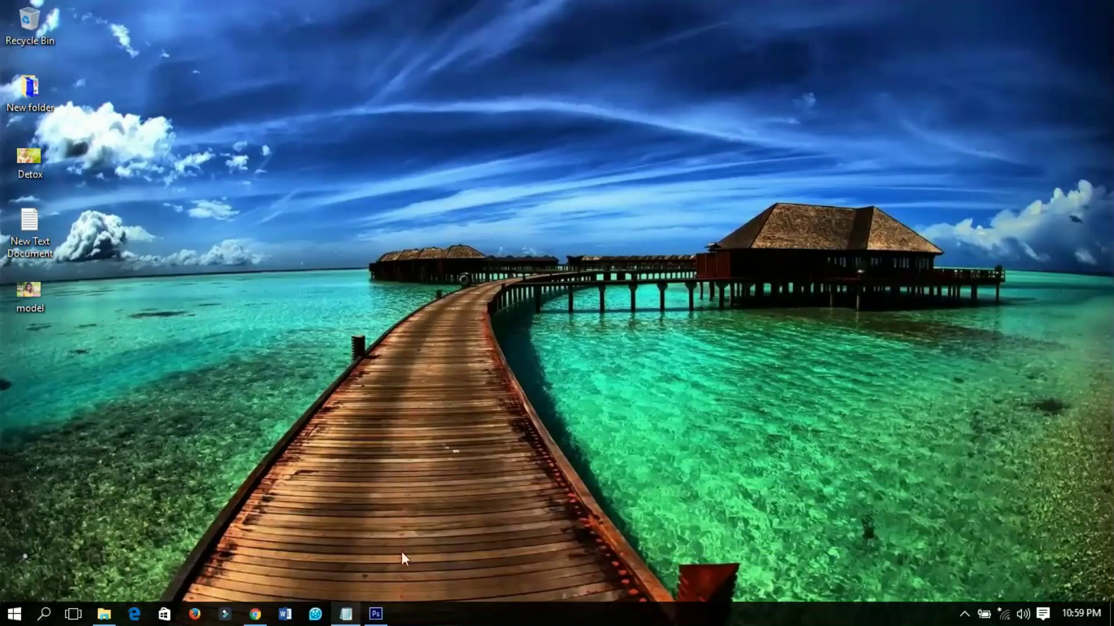
Create Untitled-1 at 1200 × 370 pixels, 600 pixels/inch, with a white background.
click(377, 613)
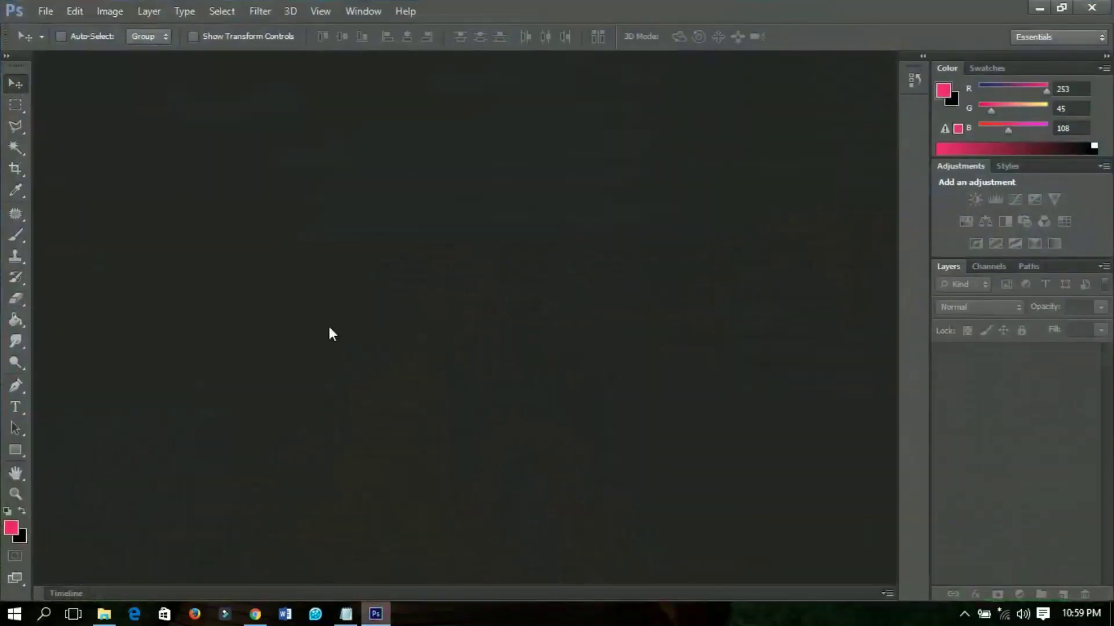
click(44, 11)
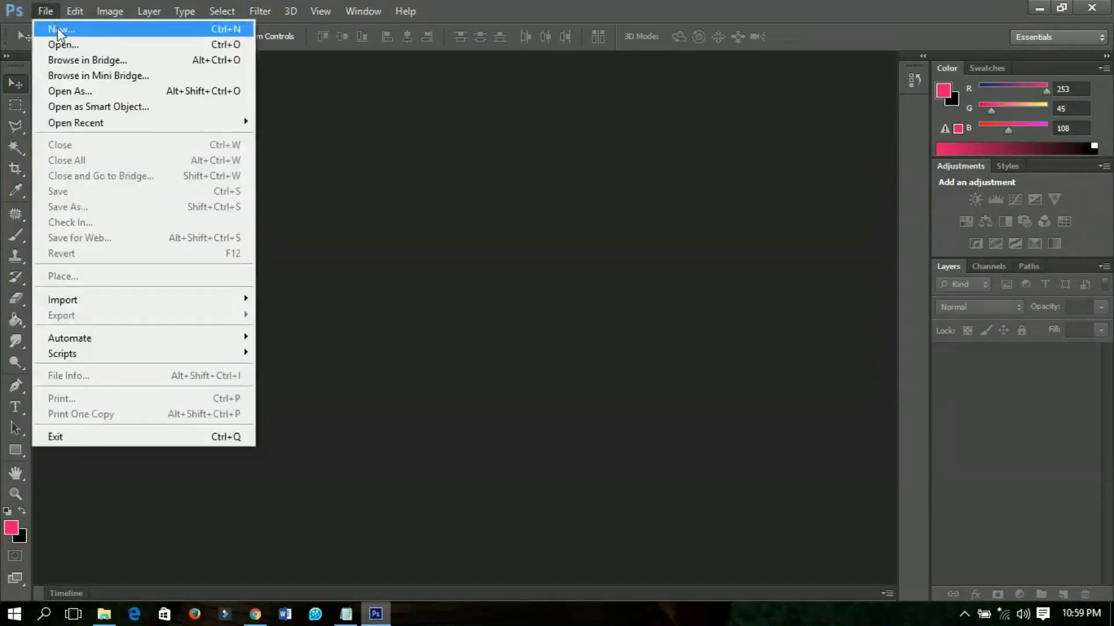
click(75, 28)
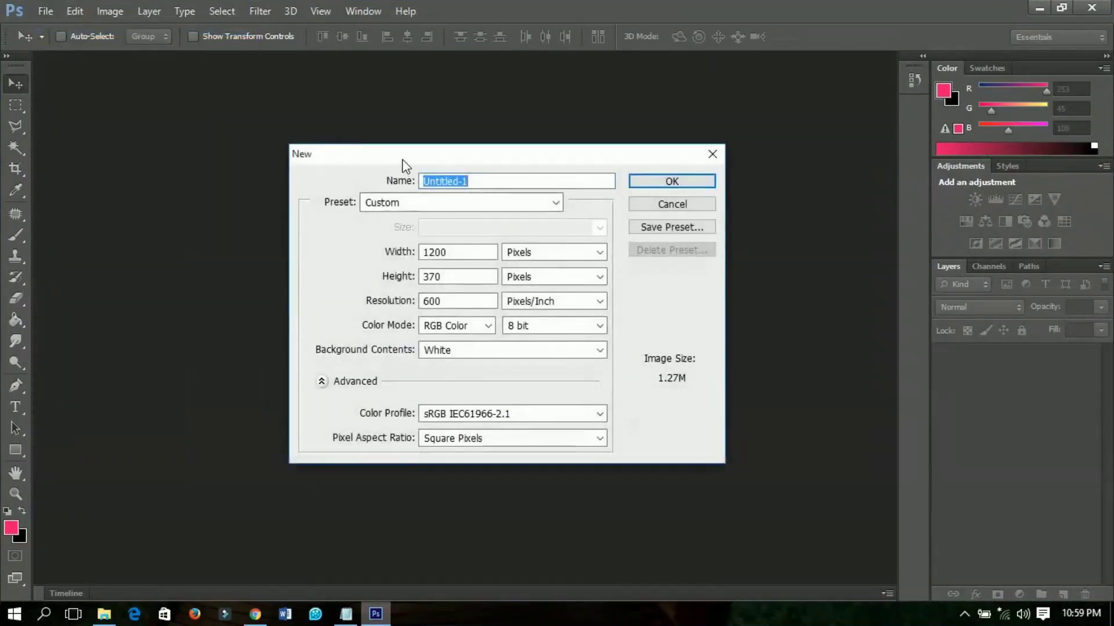
drag(405, 165, 397, 145)
click(449, 236)
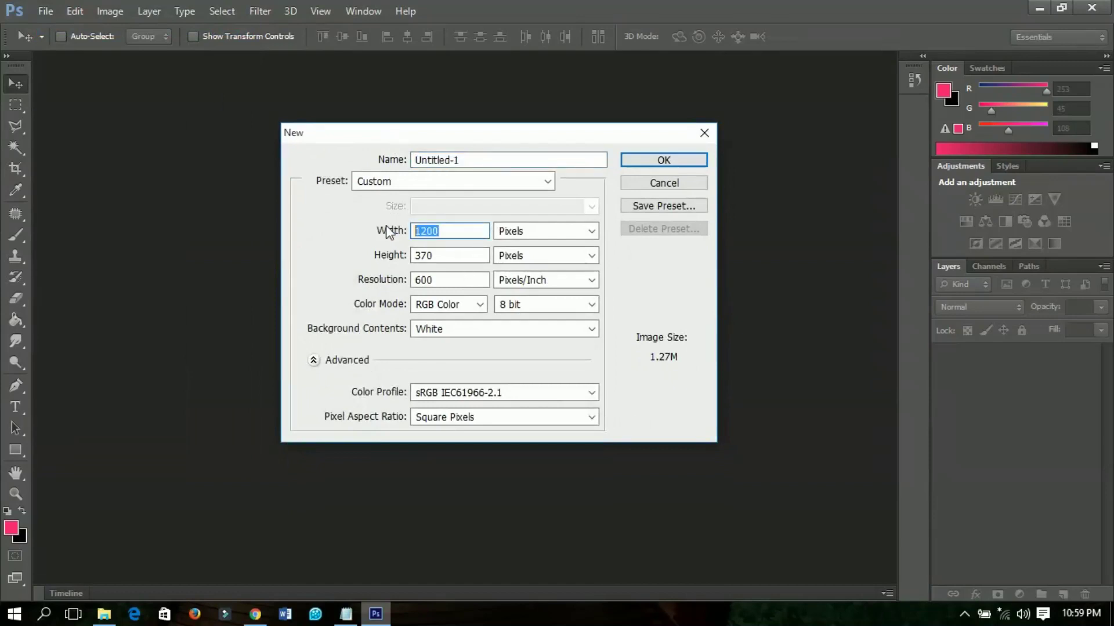
click(449, 258)
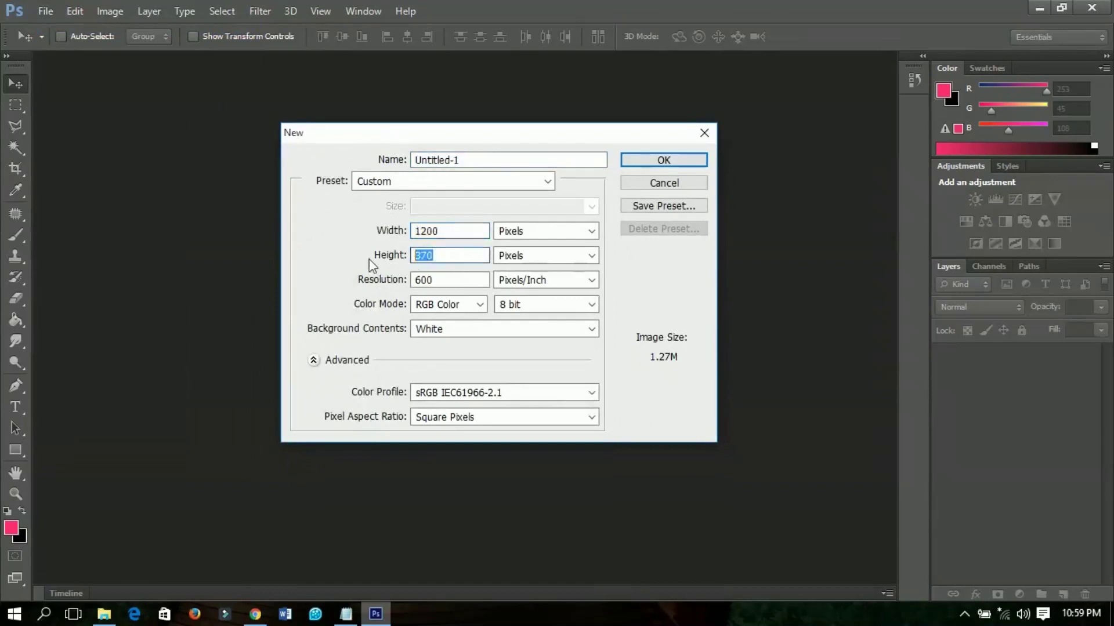
click(452, 281)
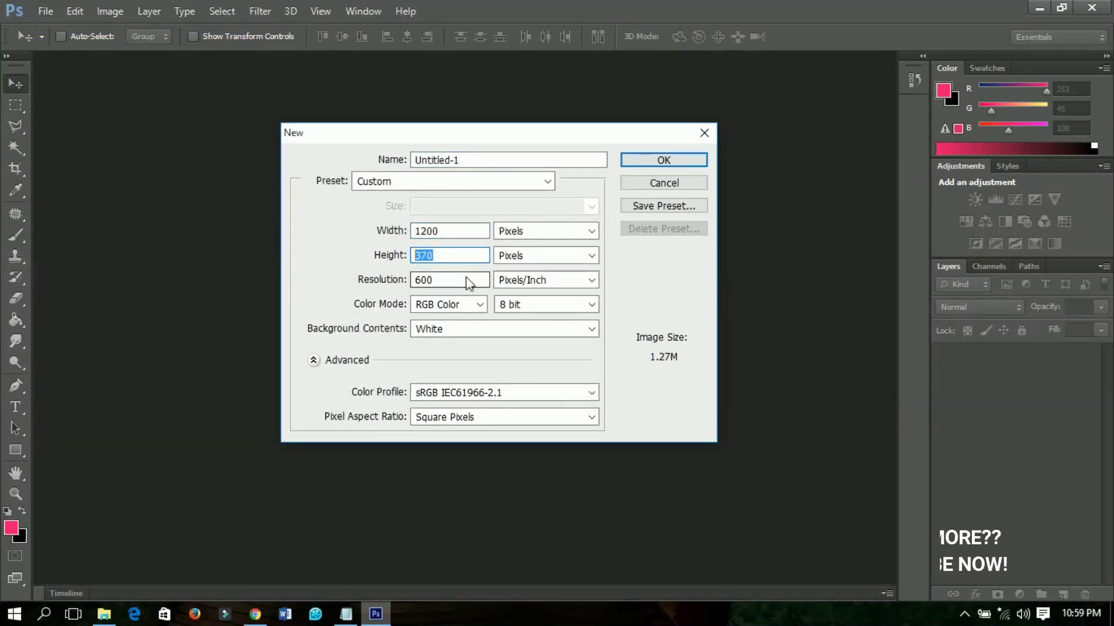
double_click(451, 280)
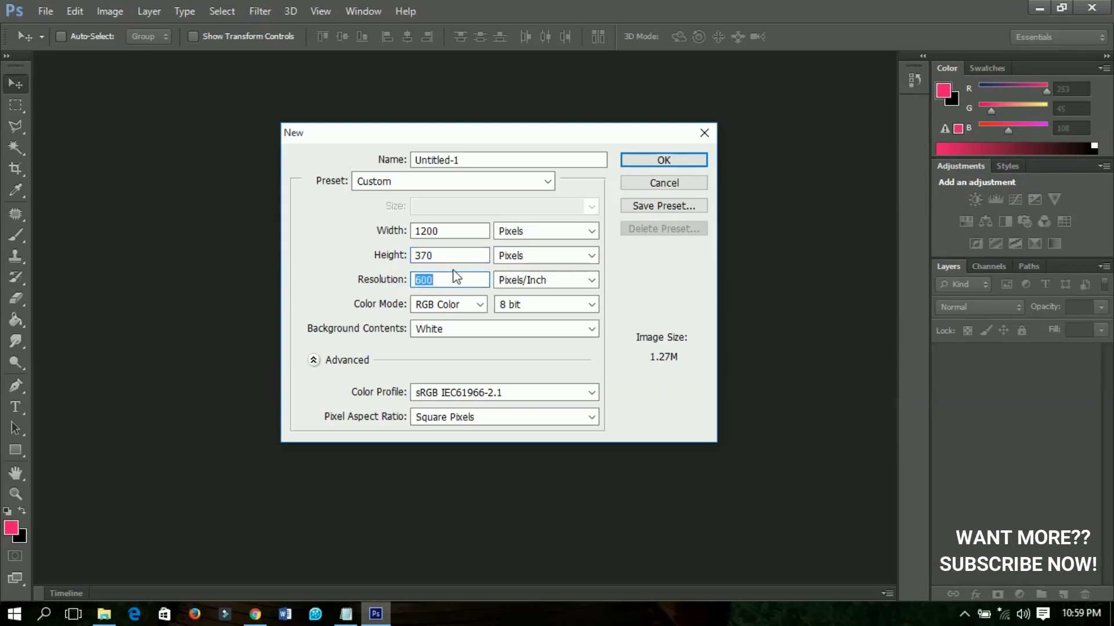
click(666, 161)
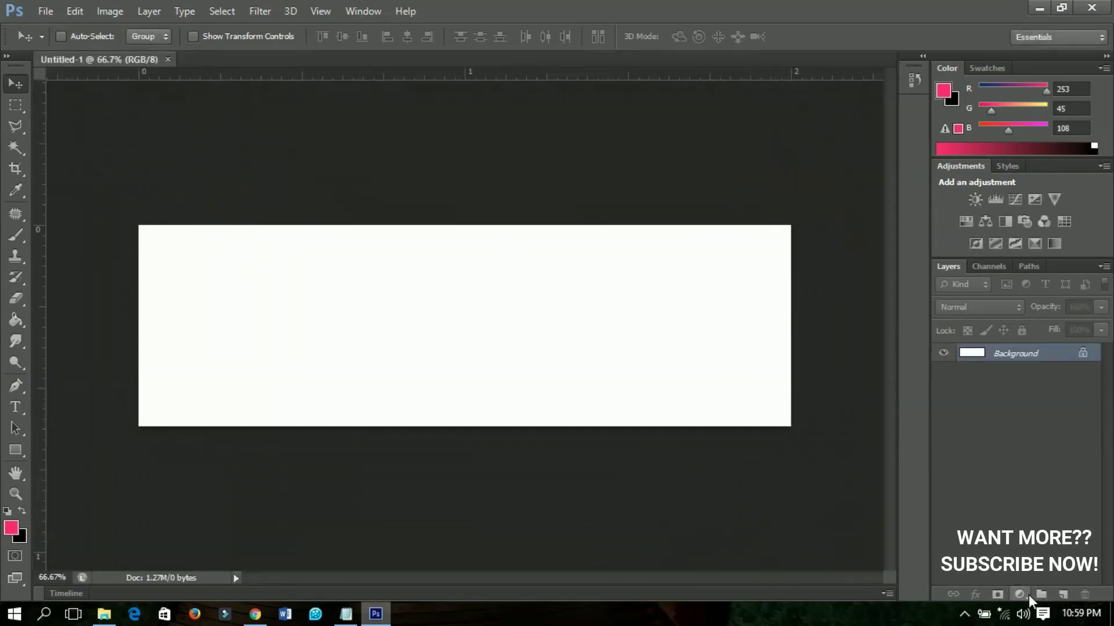
Add a Solid Color fill layer in pale pink #ffebf1 over the whole canvas.
click(1019, 594)
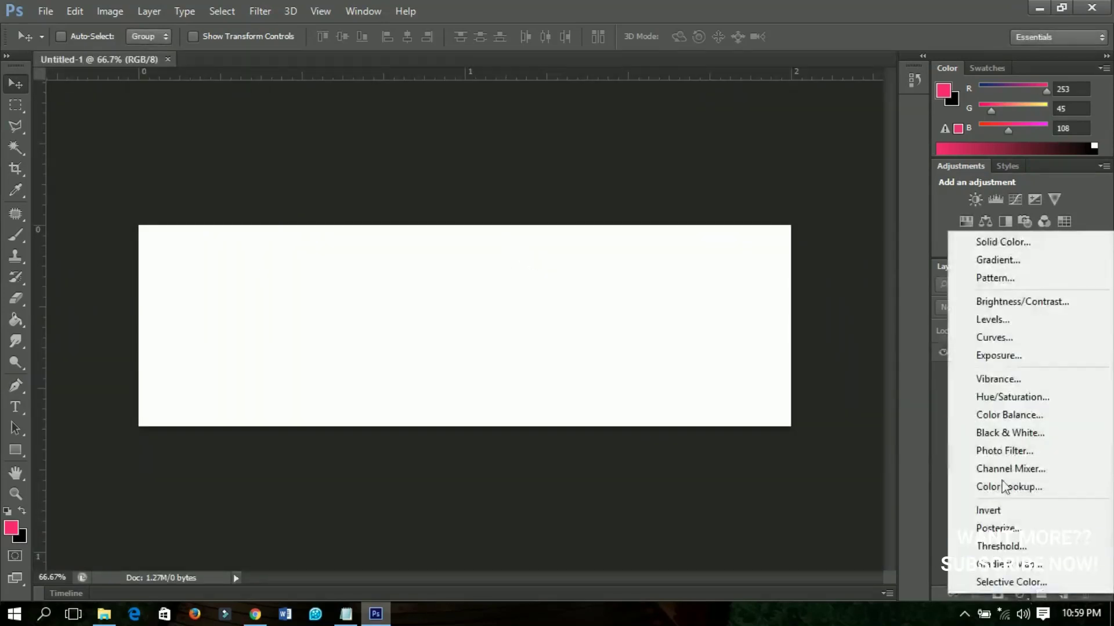
click(993, 240)
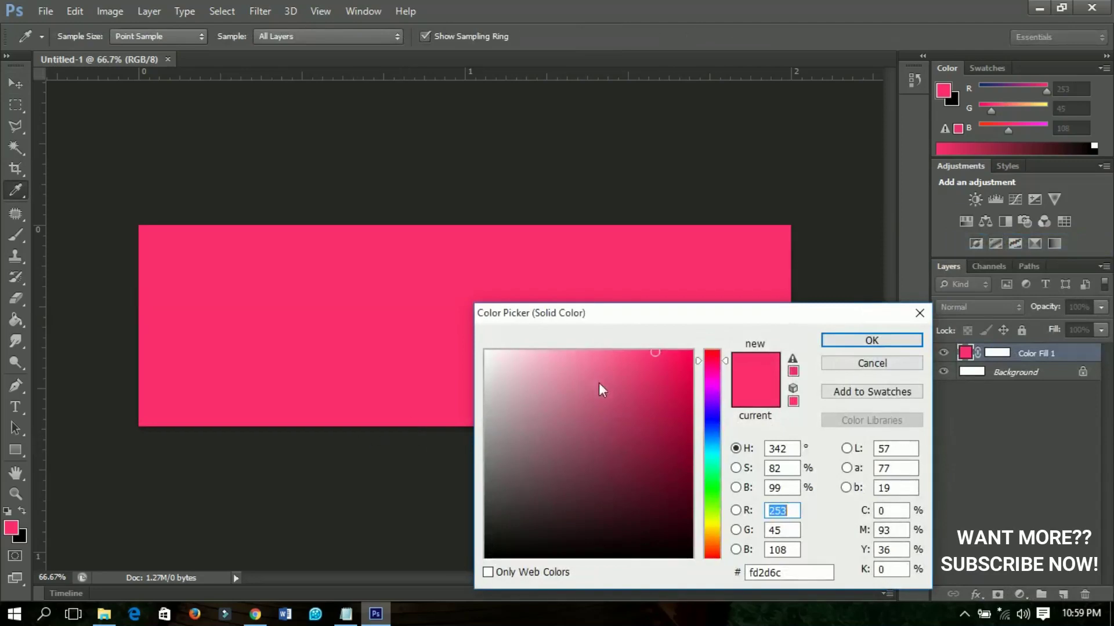
mouse_move(598, 383)
mouse_down()
mouse_move(666, 472)
mouse_move(603, 354)
mouse_up()
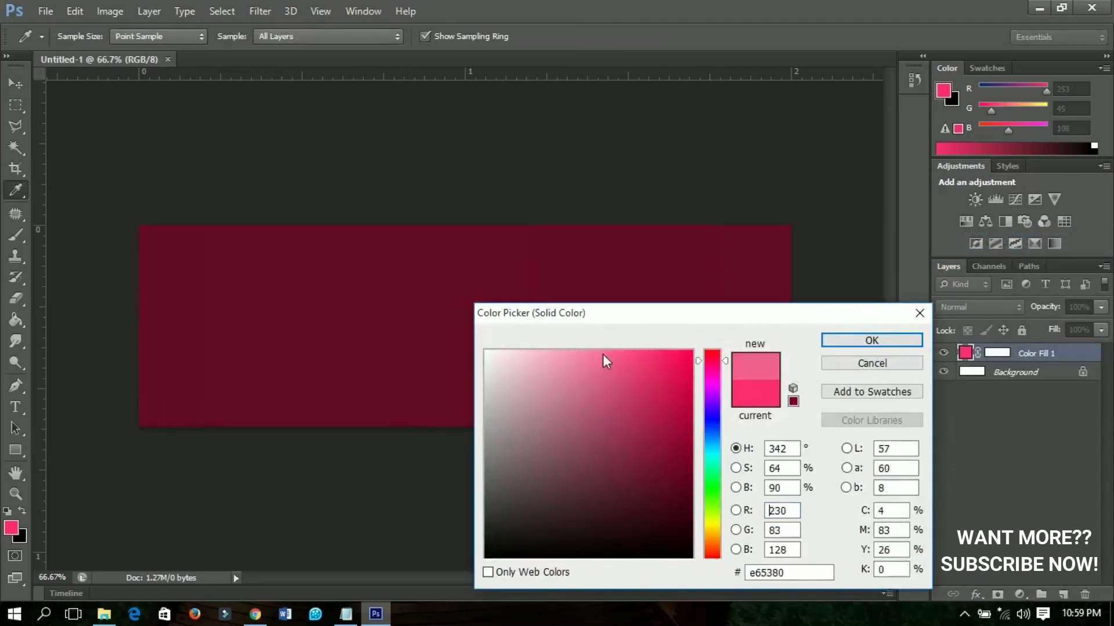
click(506, 350)
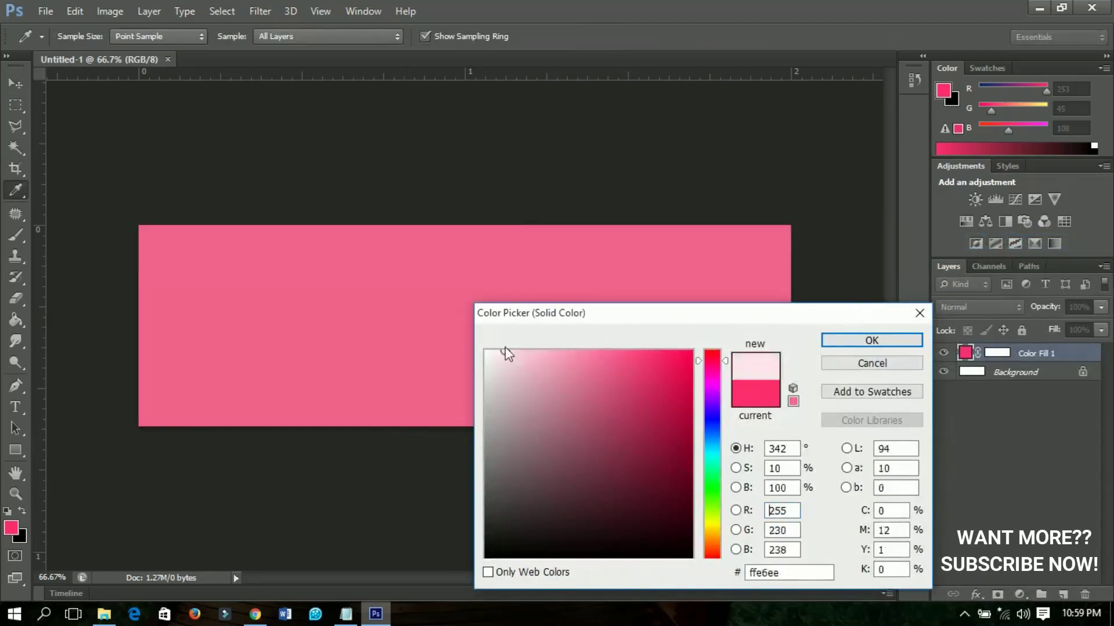
drag(505, 352, 501, 350)
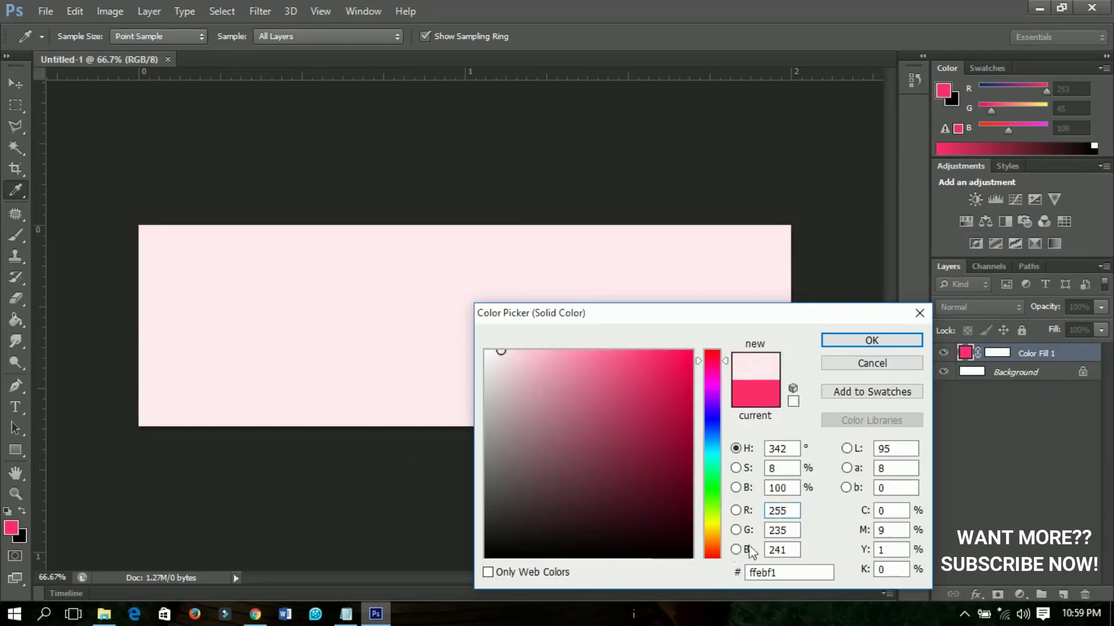
click(899, 339)
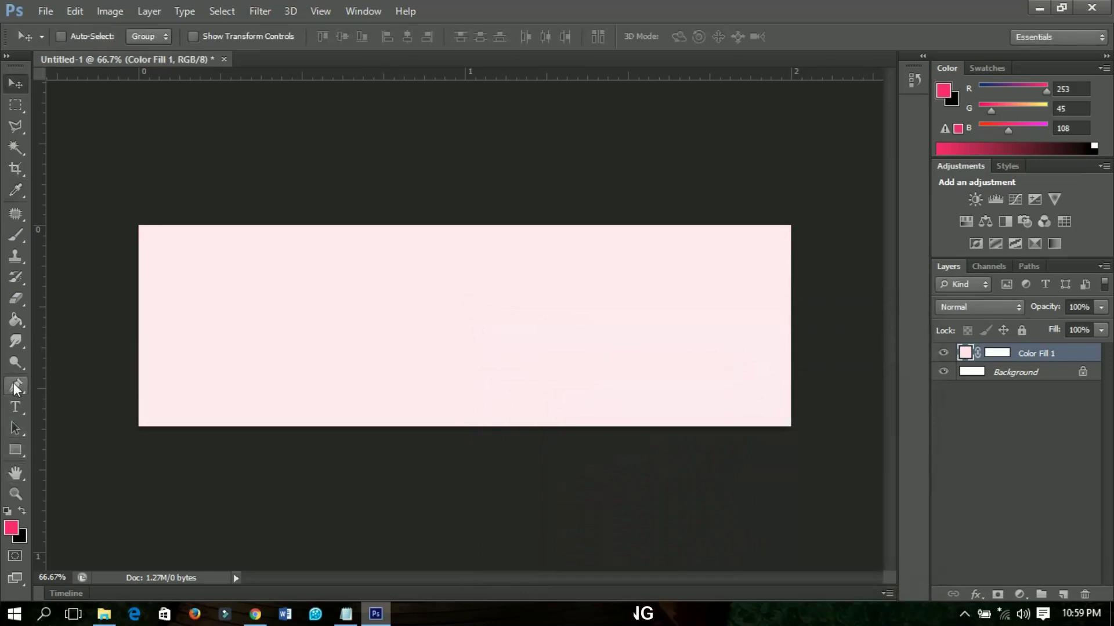
Select the Pen Tool and navigate the view to 100% zoom.
drag(13, 383, 61, 388)
click(60, 388)
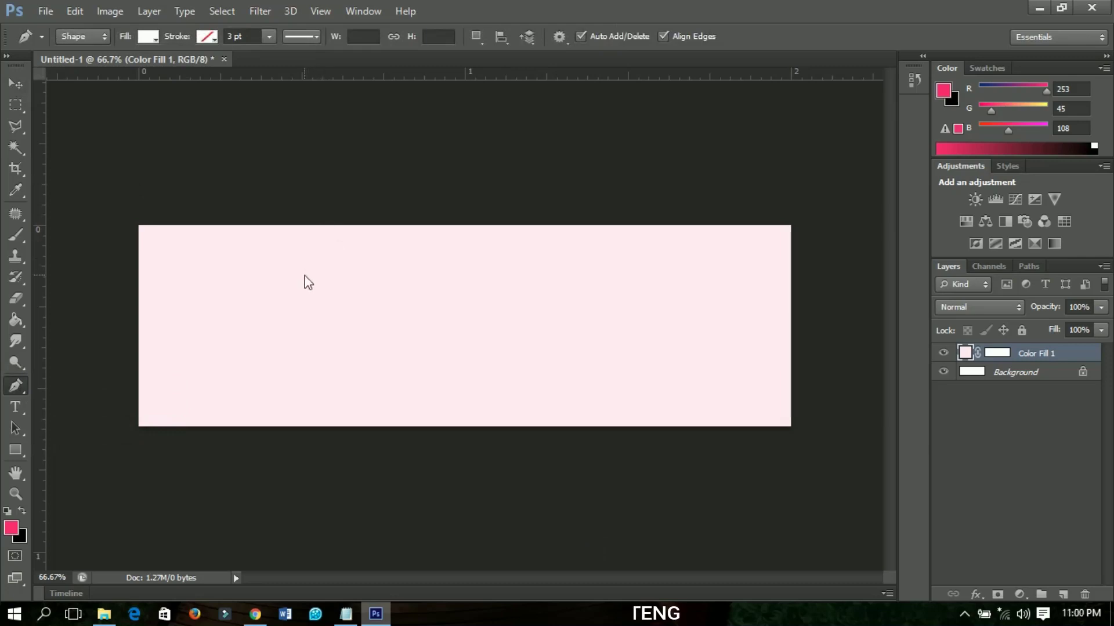
click(15, 84)
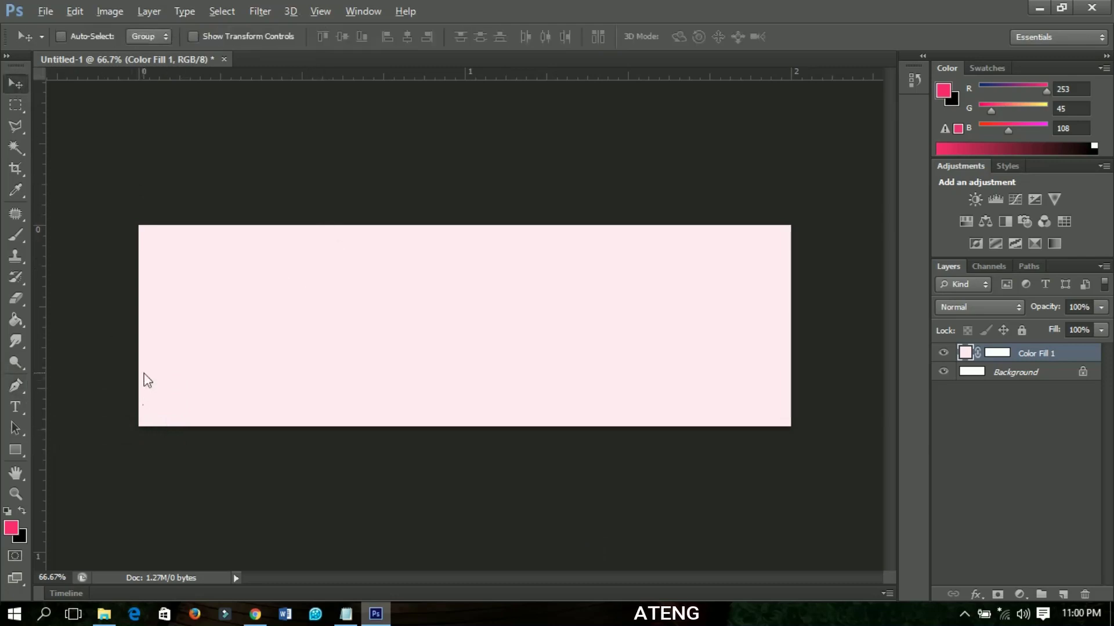
scroll(144, 378, up, 1)
scroll(398, 352, left, 2)
scroll(398, 352, up, 2)
scroll(398, 352, left, 1)
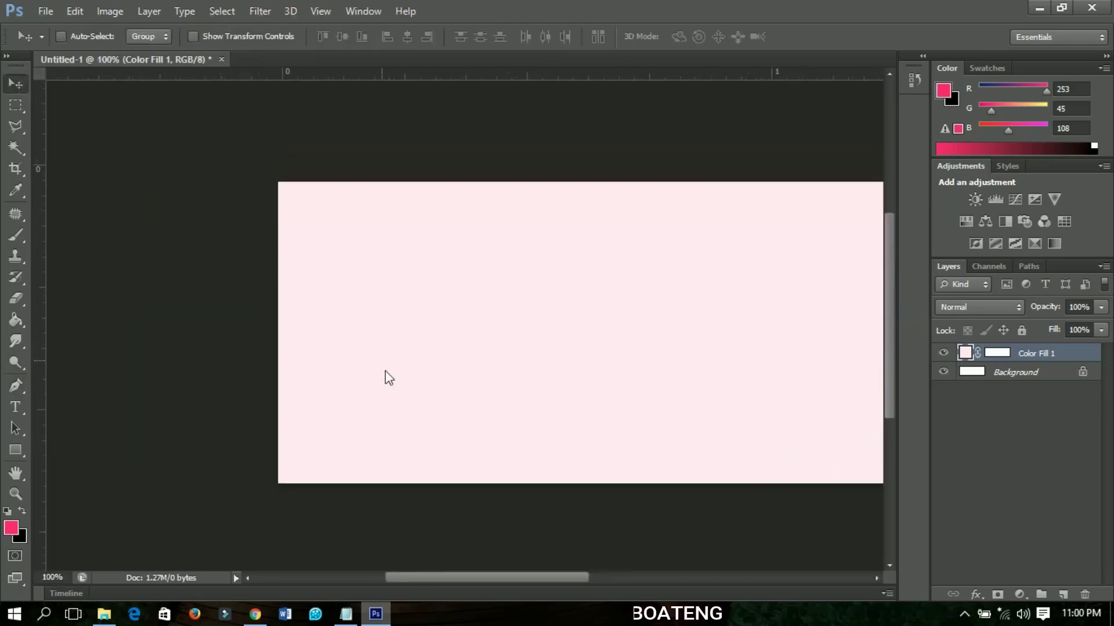
scroll(633, 364, right, 2)
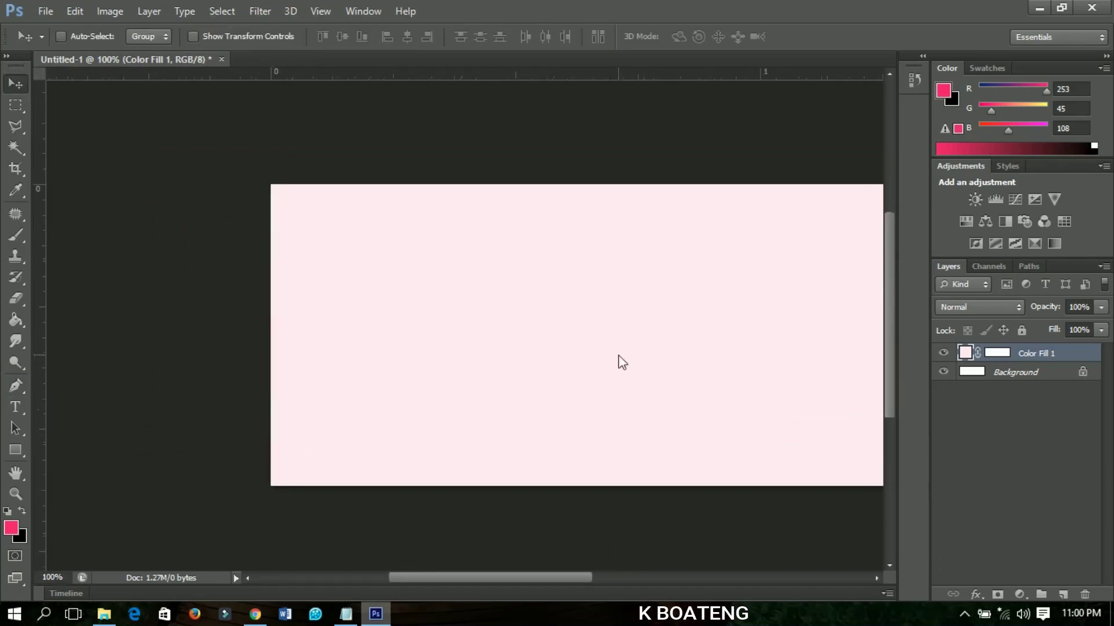
scroll(619, 363, down, 1)
scroll(586, 363, up, 1)
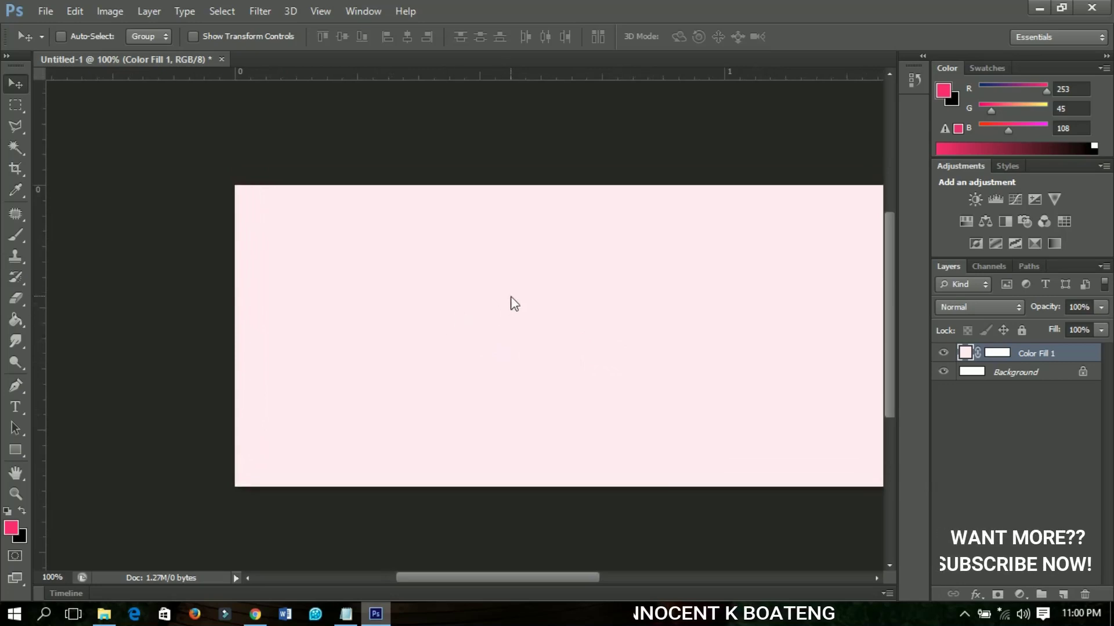
Set the Pen Tool to Shape mode and place the first anchor on the top edge.
click(16, 385)
click(64, 36)
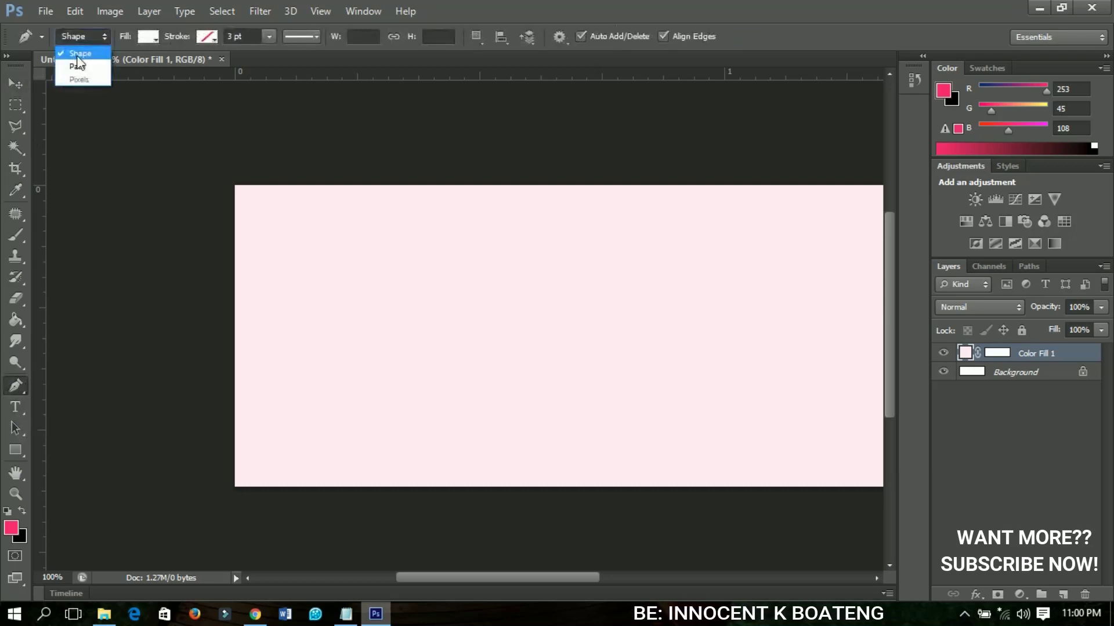
click(80, 54)
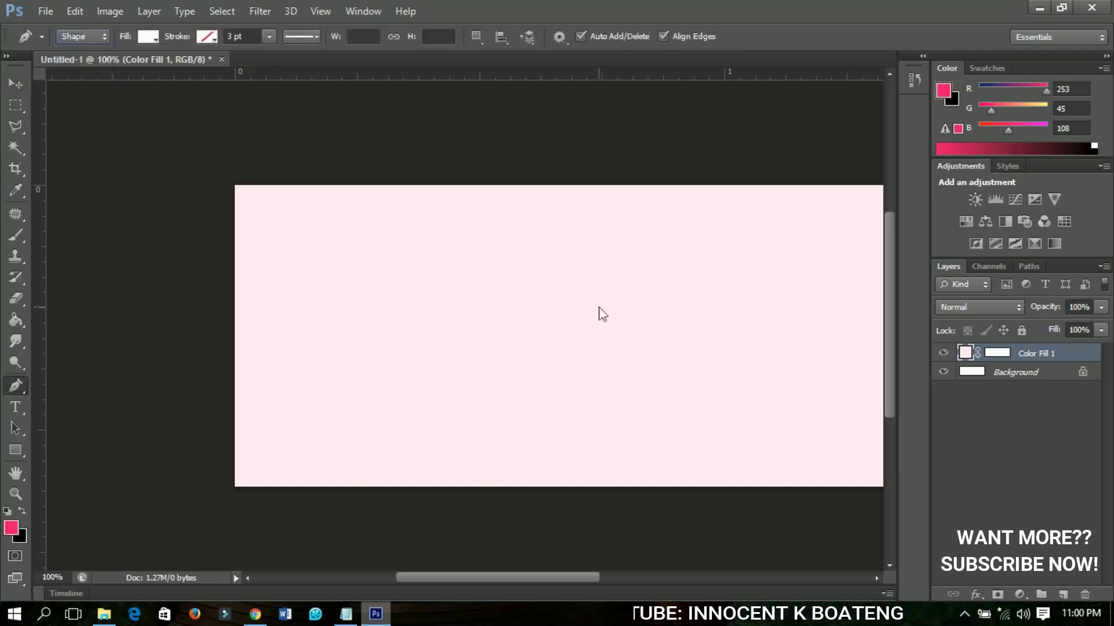
click(513, 184)
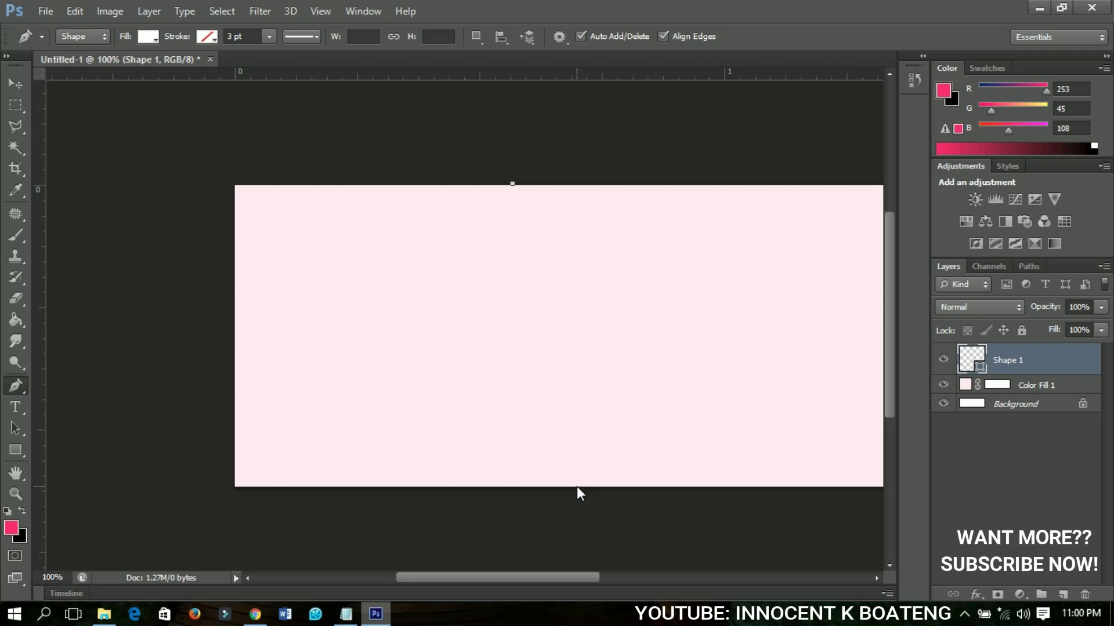
Curve the left side down to a bottom anchor and remove its outgoing handle.
drag(577, 486, 488, 517)
scroll(667, 451, up, 3)
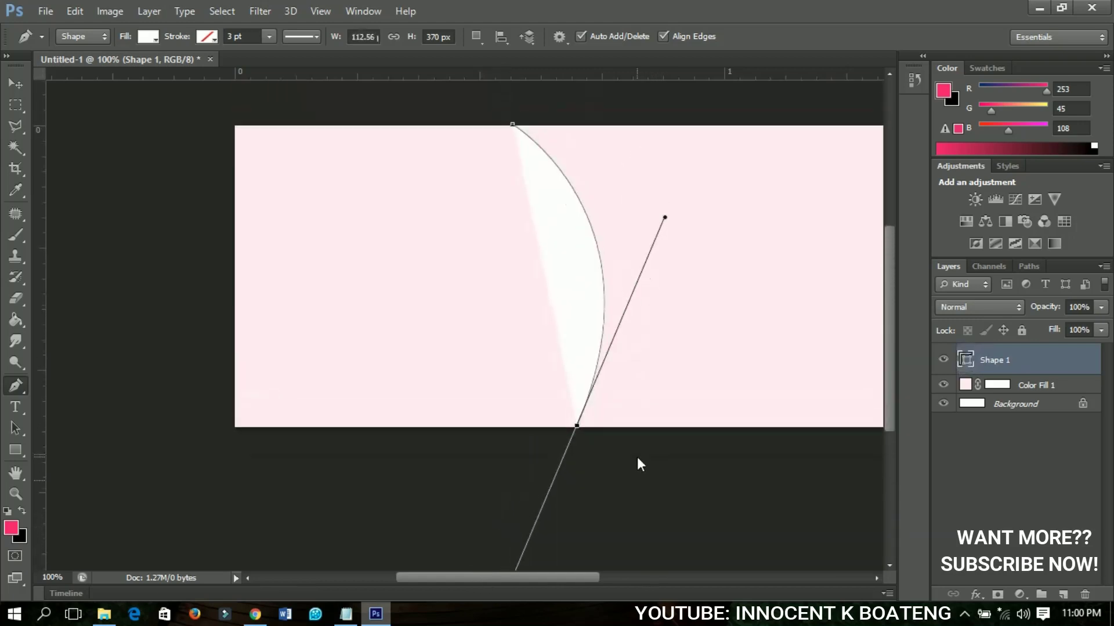
scroll(638, 461, up, 1)
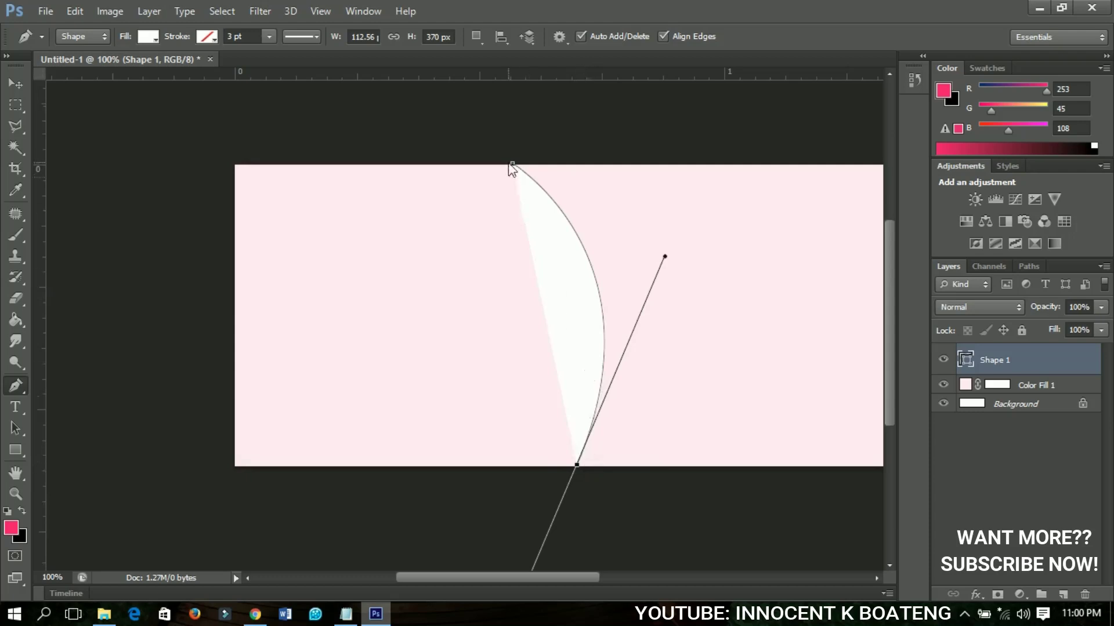
alt+click(576, 465)
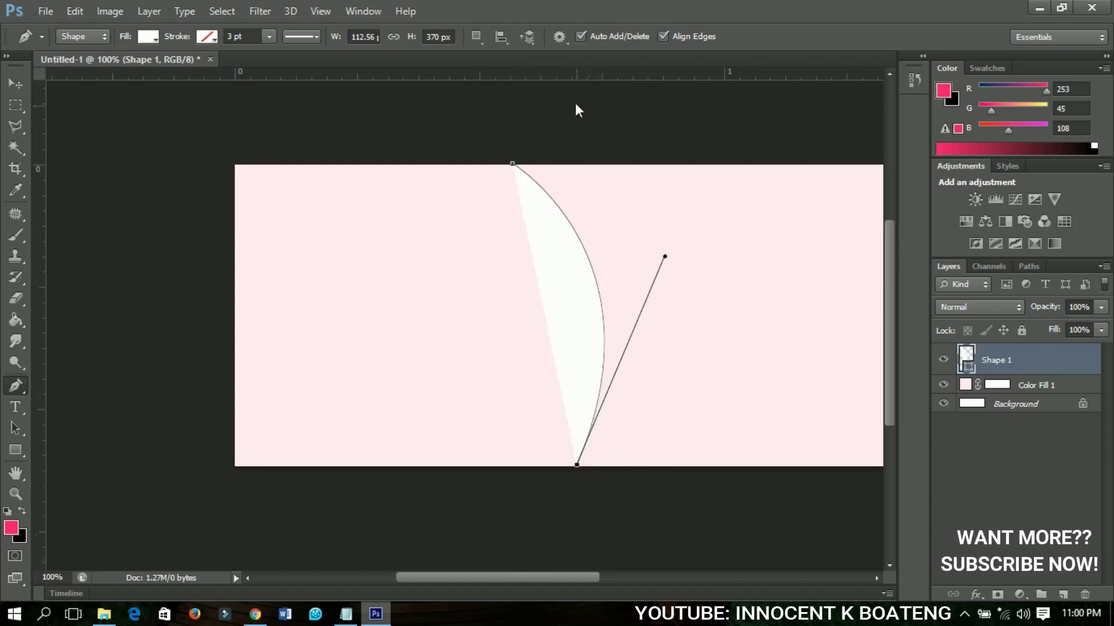
click(513, 166)
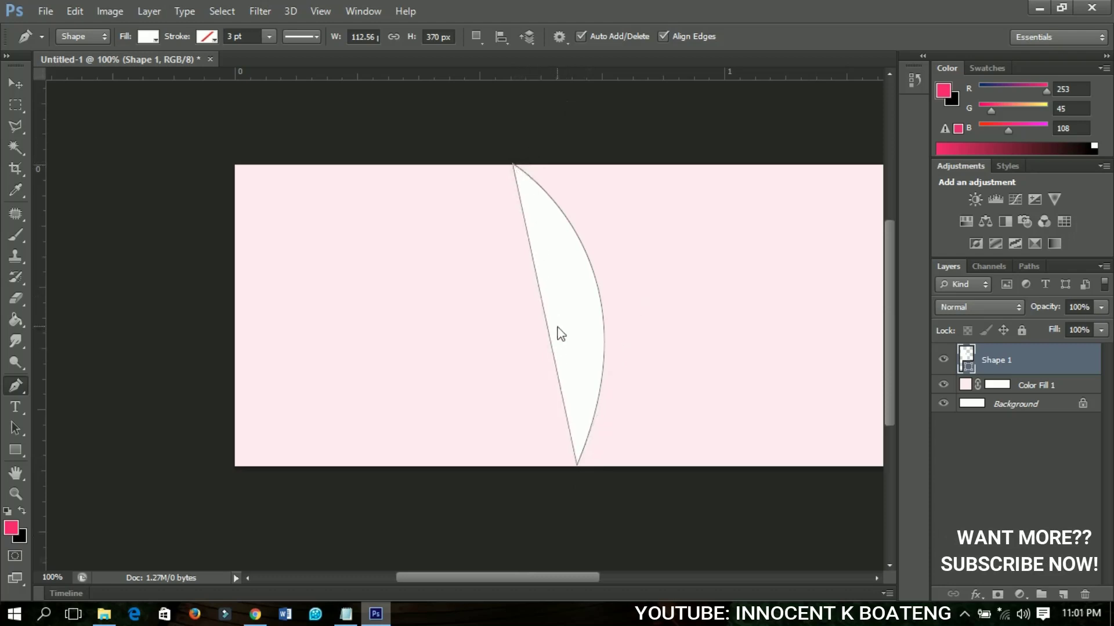
key(ctrl+alt+z)
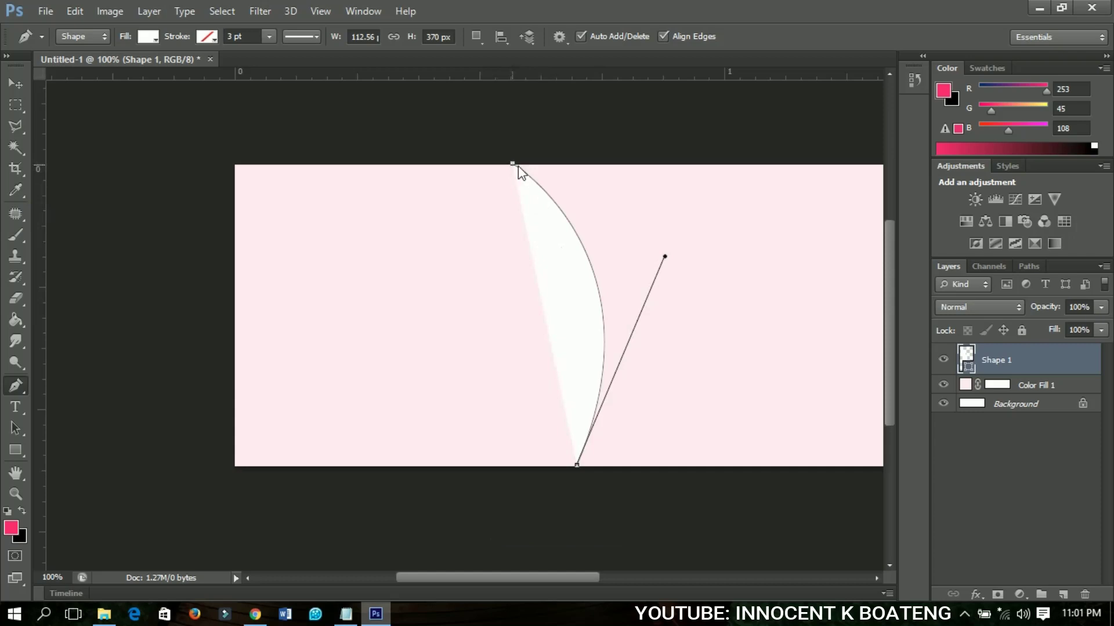
Add the right-side top and curved bottom anchors, then close the shape at its start.
click(668, 161)
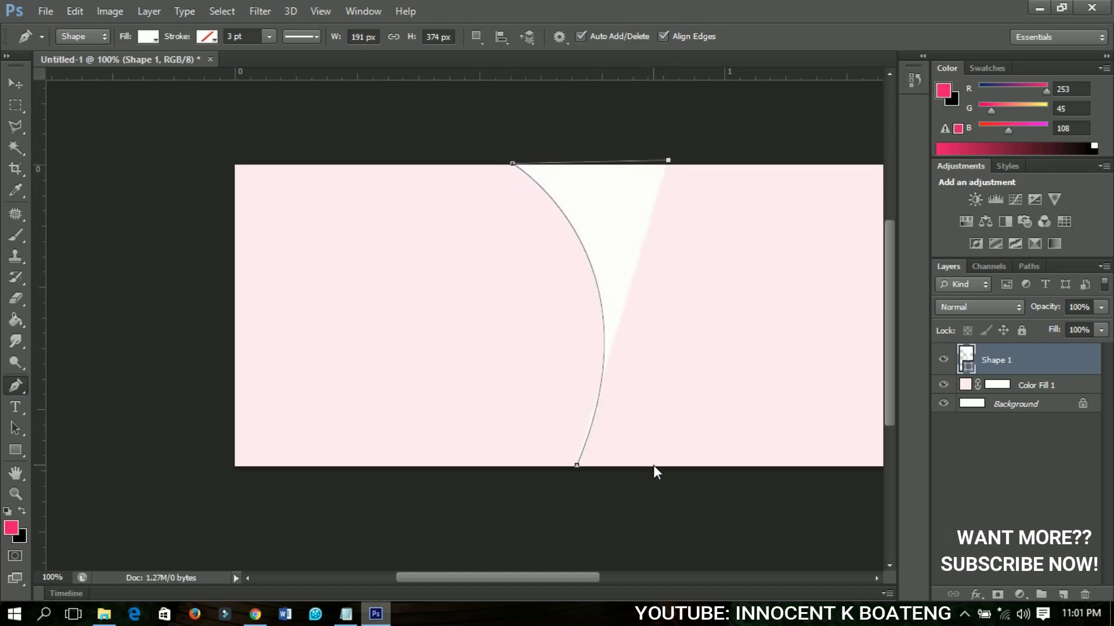
drag(654, 465, 738, 531)
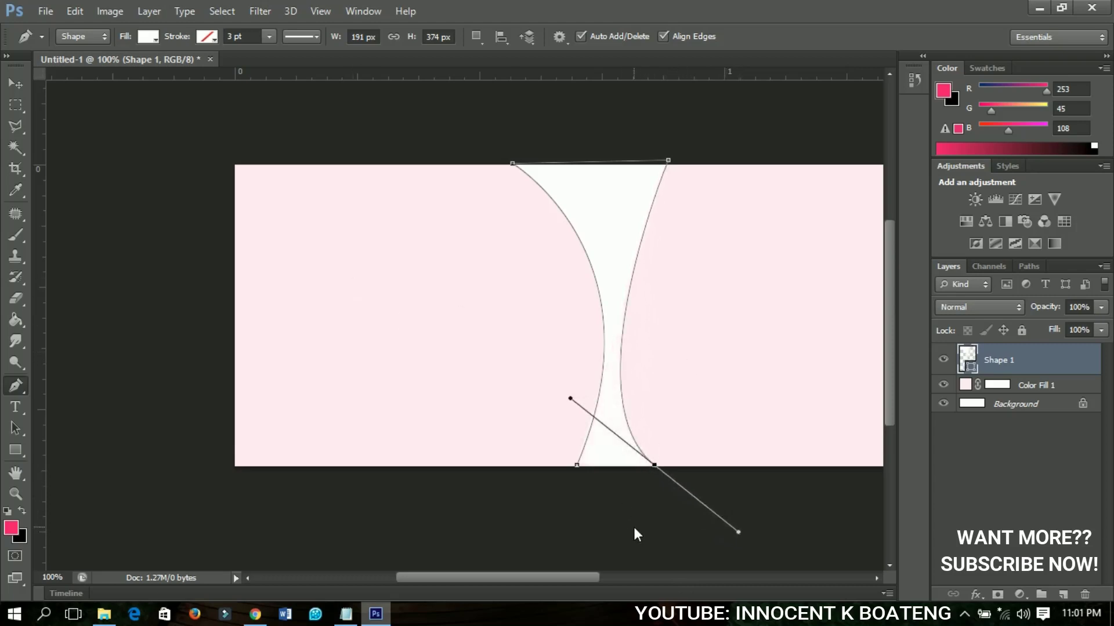
click(613, 525)
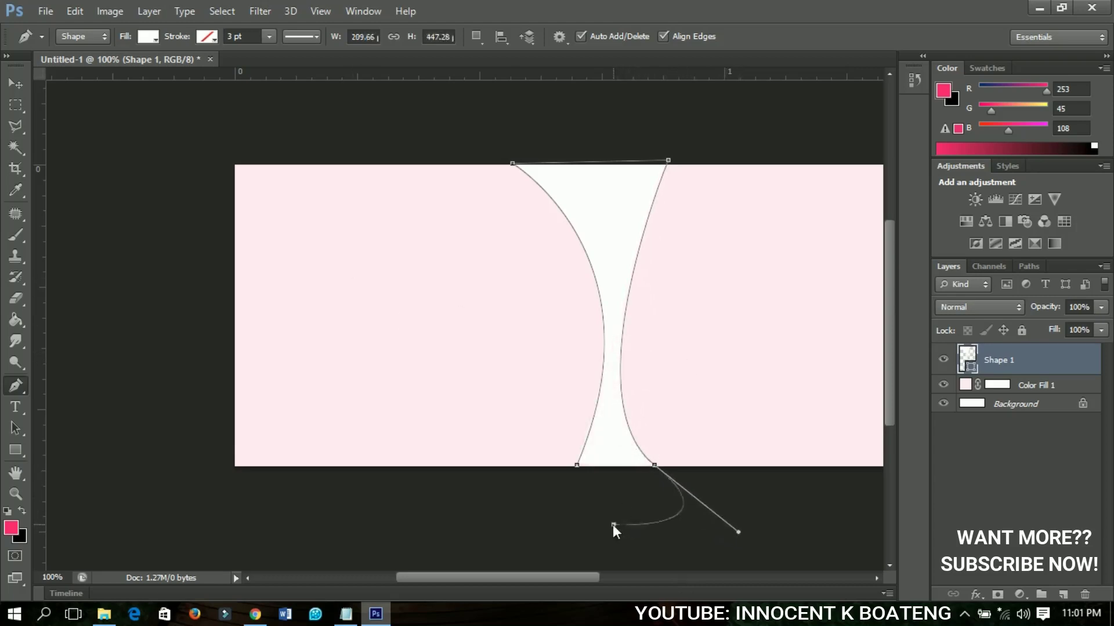
click(576, 468)
Fill the curved shape with hot pink fd2d6c.
double_click(969, 370)
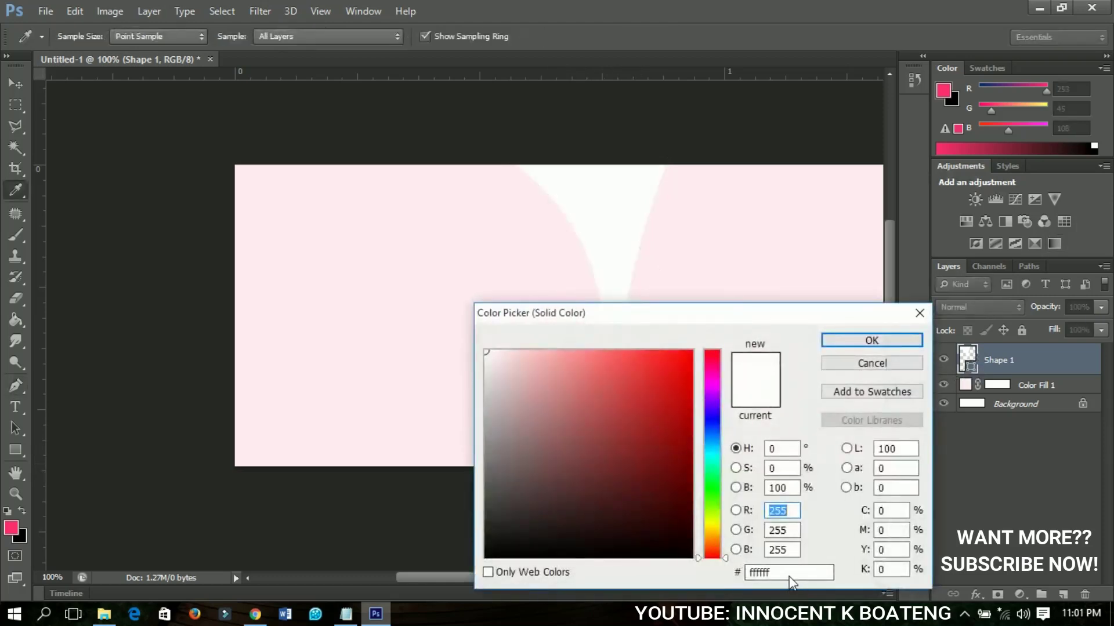
click(789, 577)
text(fd2d)
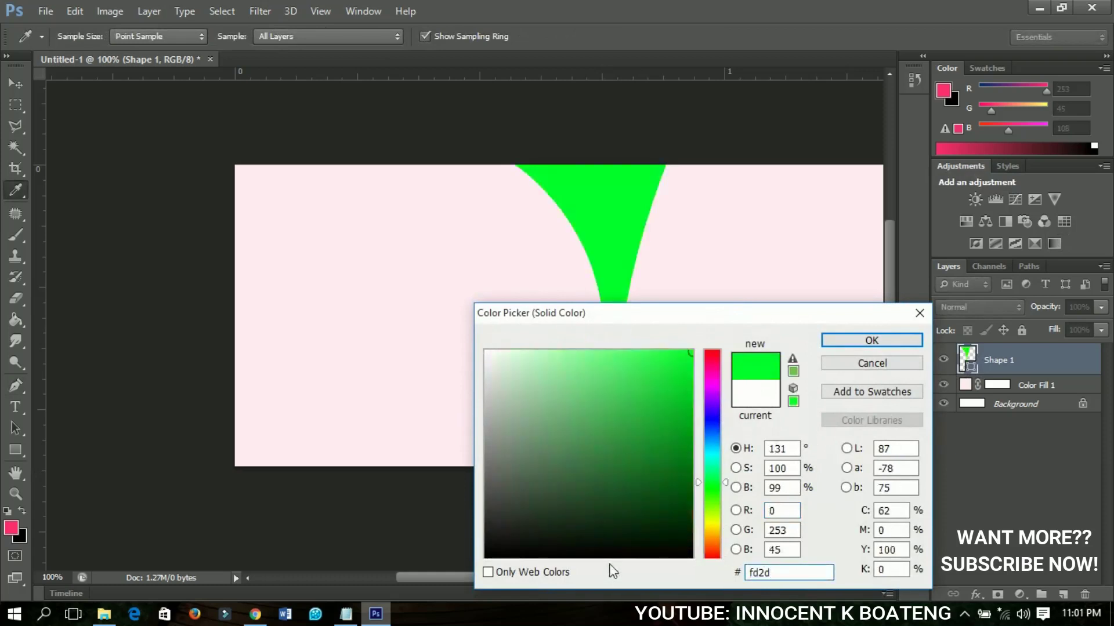
text(6c)
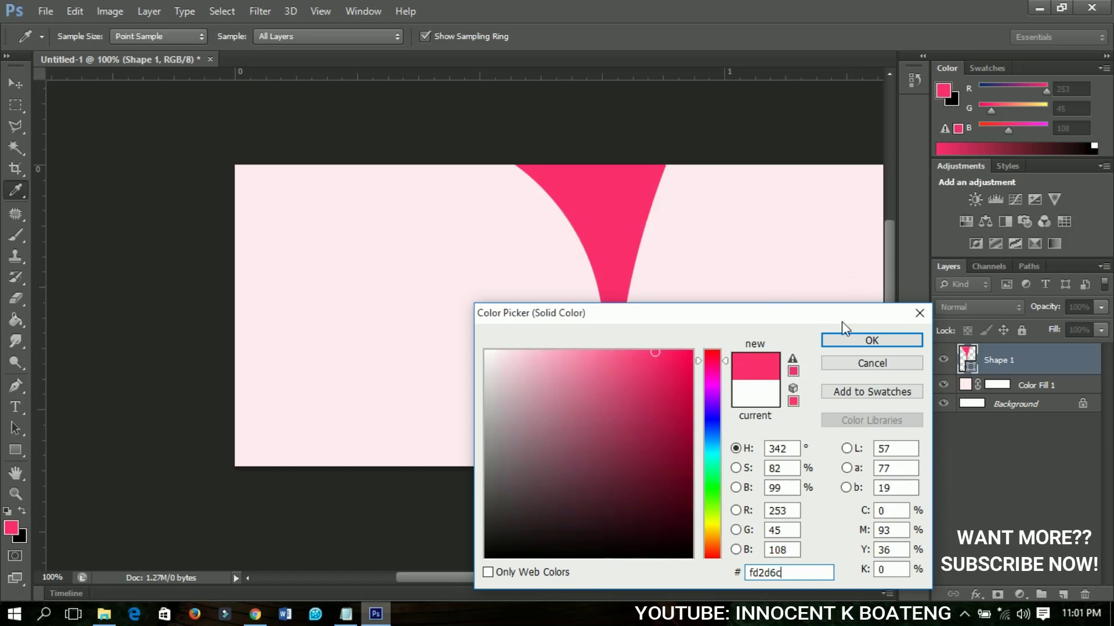
click(841, 340)
Rotate, enlarge and nudge the pink shape slightly left, then duplicate its layer.
key(v)
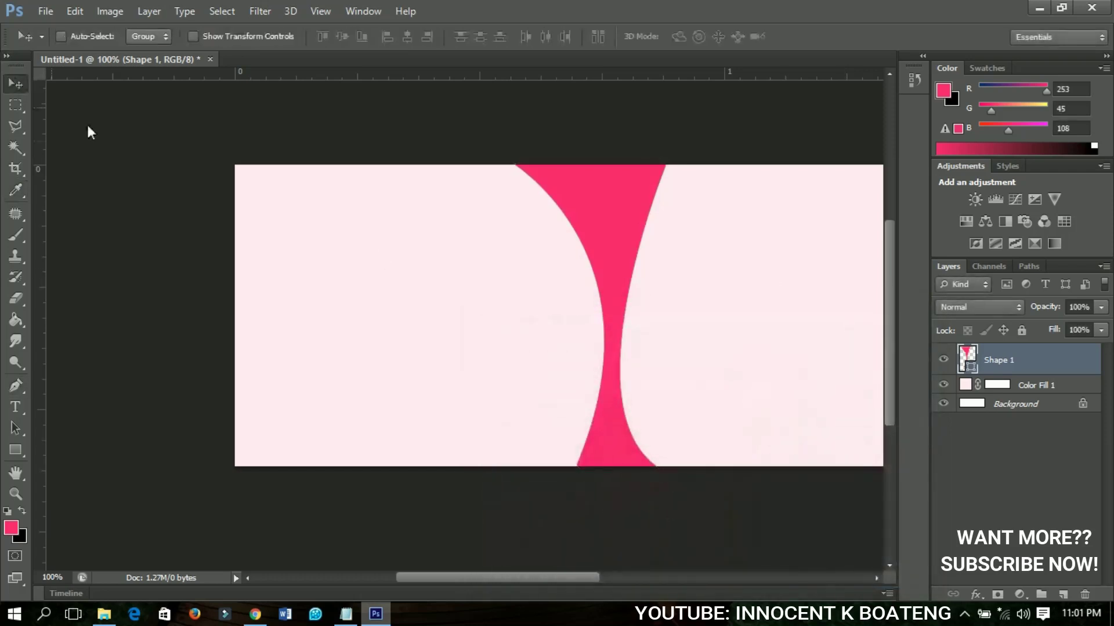
key(ctrl+t)
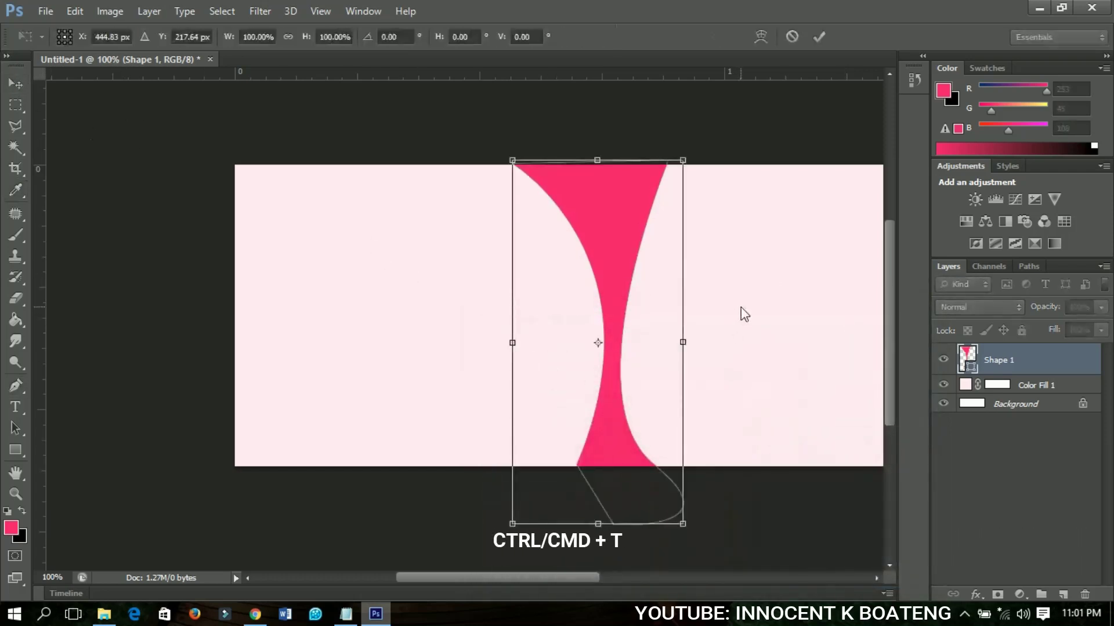
drag(744, 320, 735, 310)
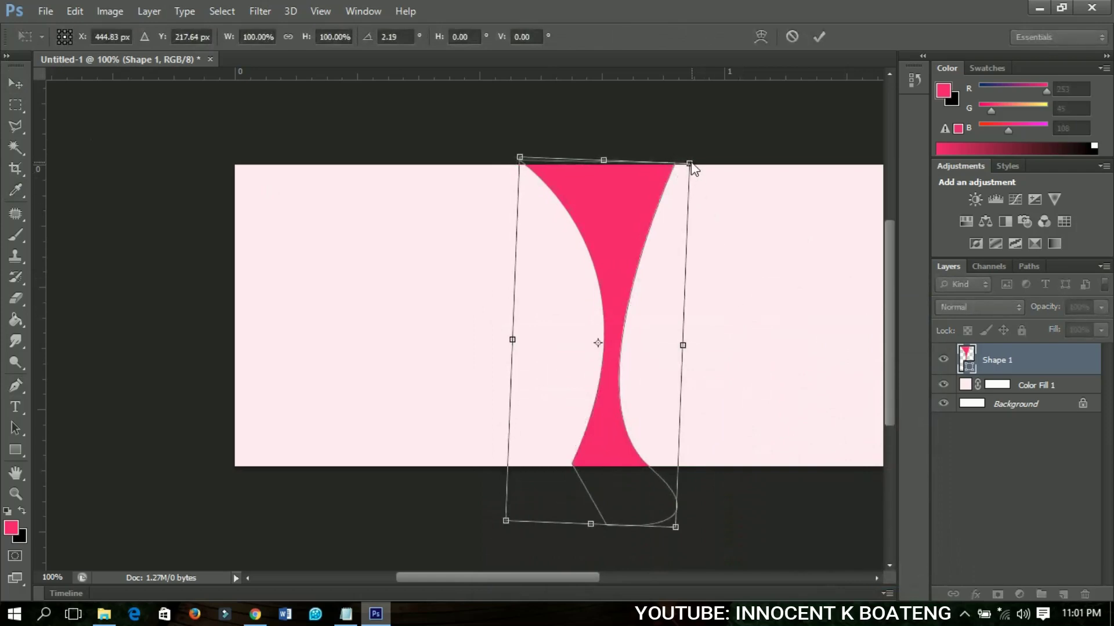
drag(690, 164, 694, 158)
key(Return)
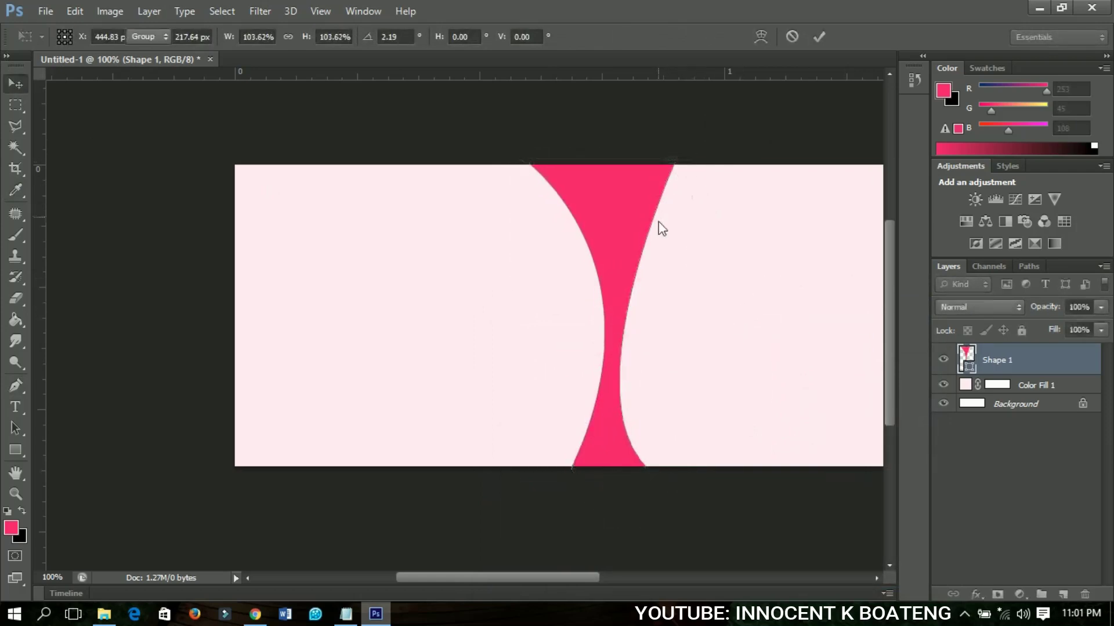
mouse_move(646, 290)
mouse_down()
mouse_move(626, 291)
mouse_move(643, 285)
mouse_move(636, 280)
mouse_move(638, 293)
mouse_up()
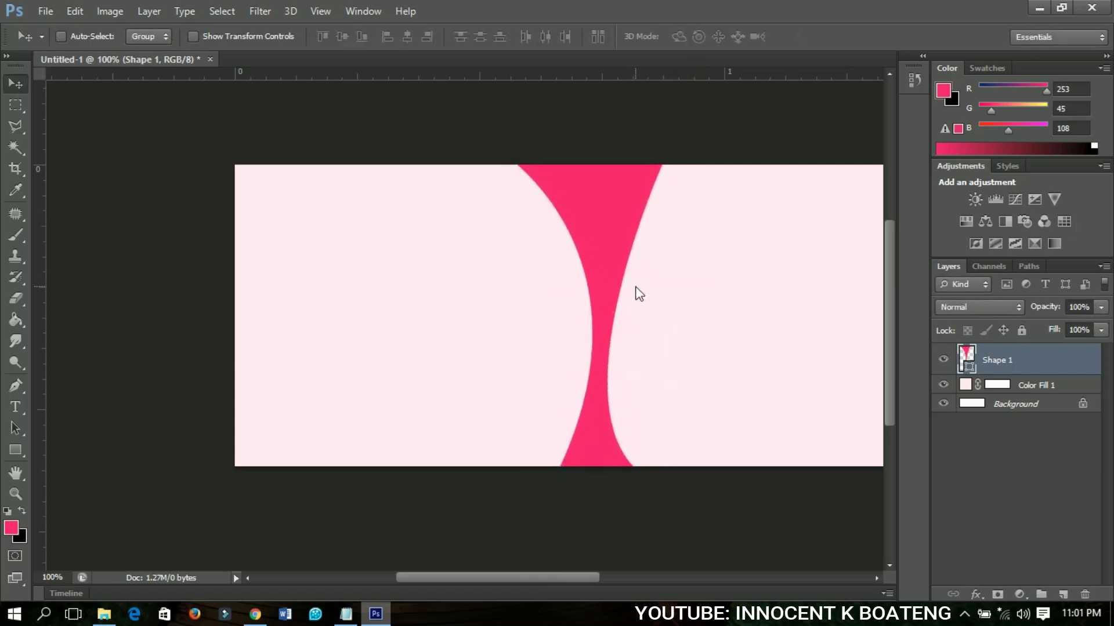
key(ctrl+t)
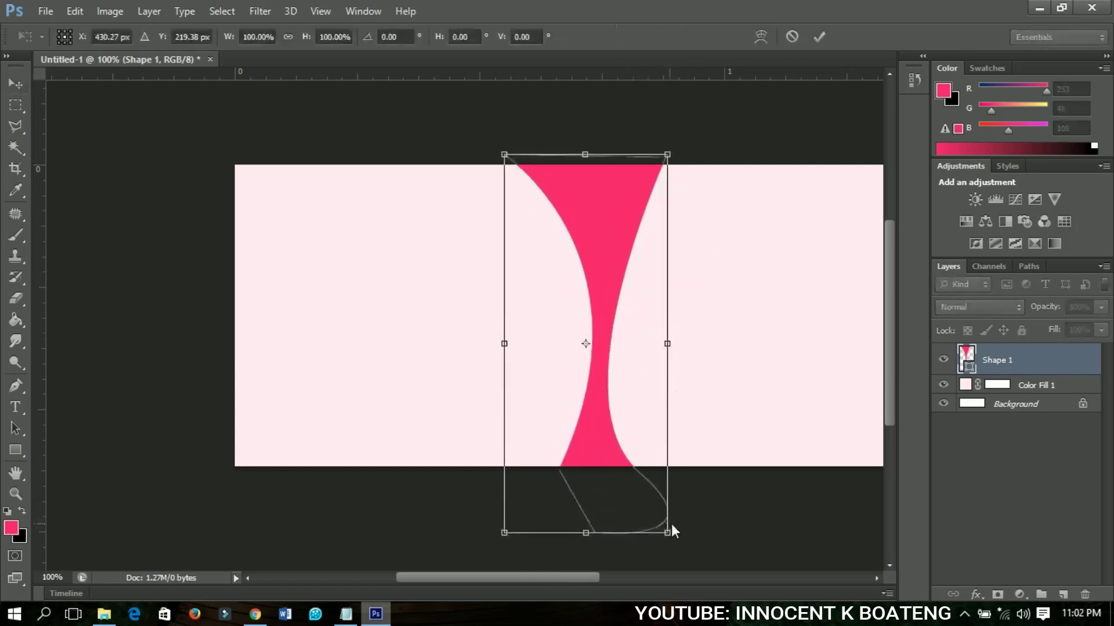
drag(673, 538, 681, 540)
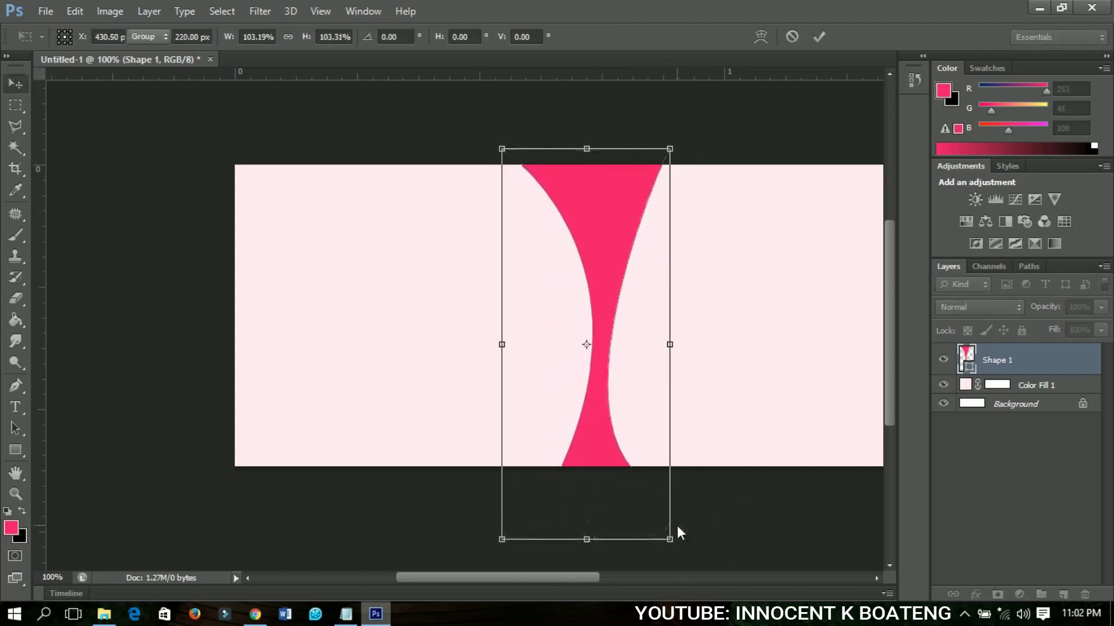
key(Return)
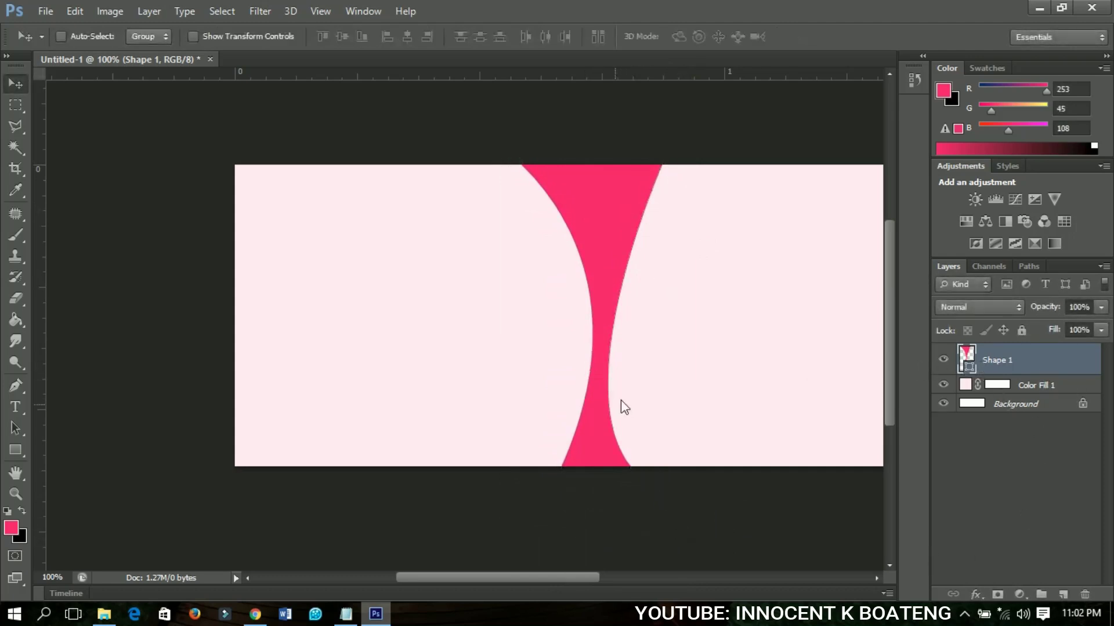
key(ctrl+j)
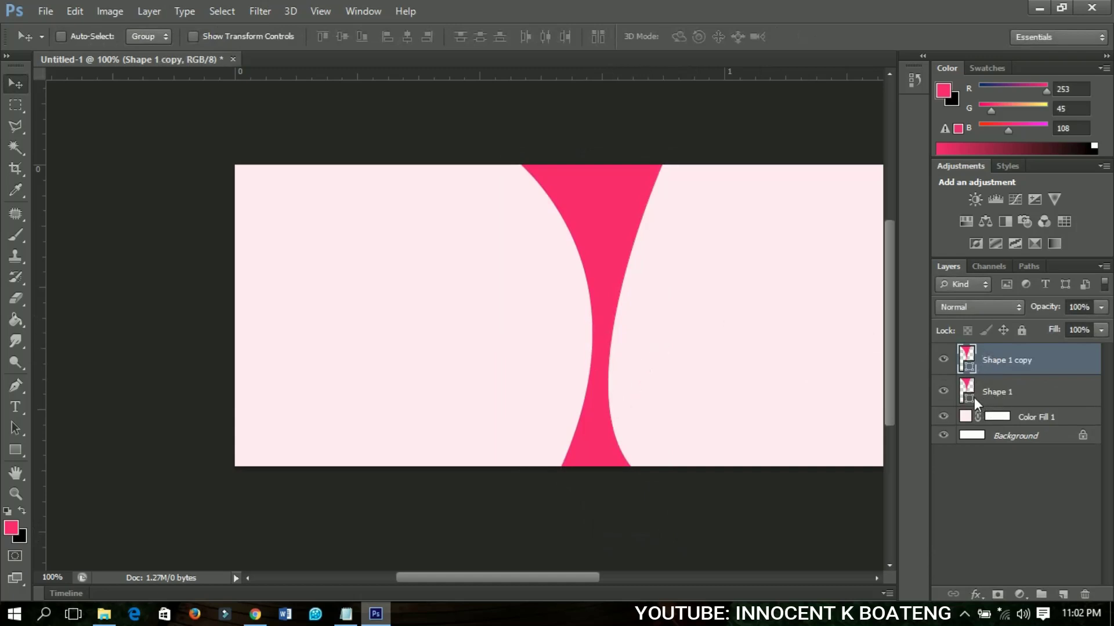
Select the original Shape 1 layer and set its fill to lighter pink fc6b97.
click(1002, 392)
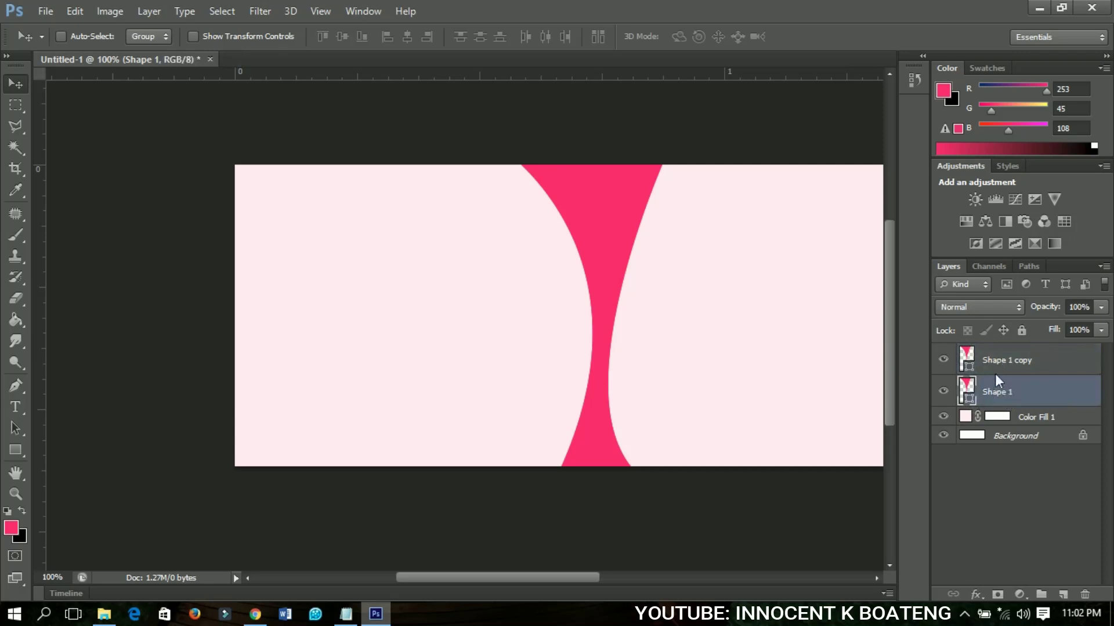
double_click(968, 398)
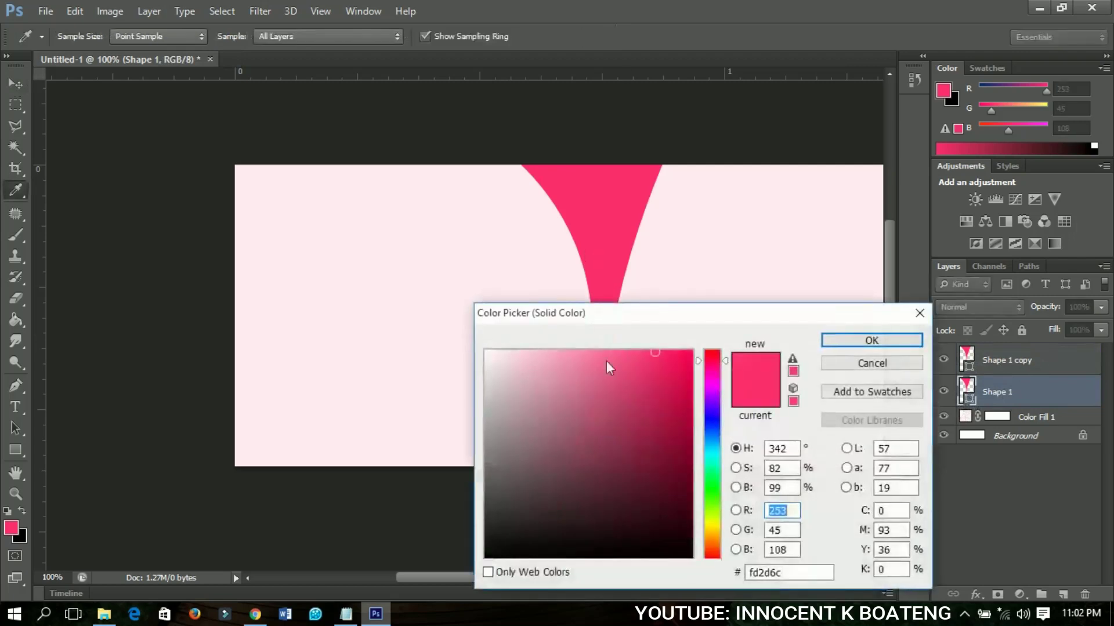
click(789, 575)
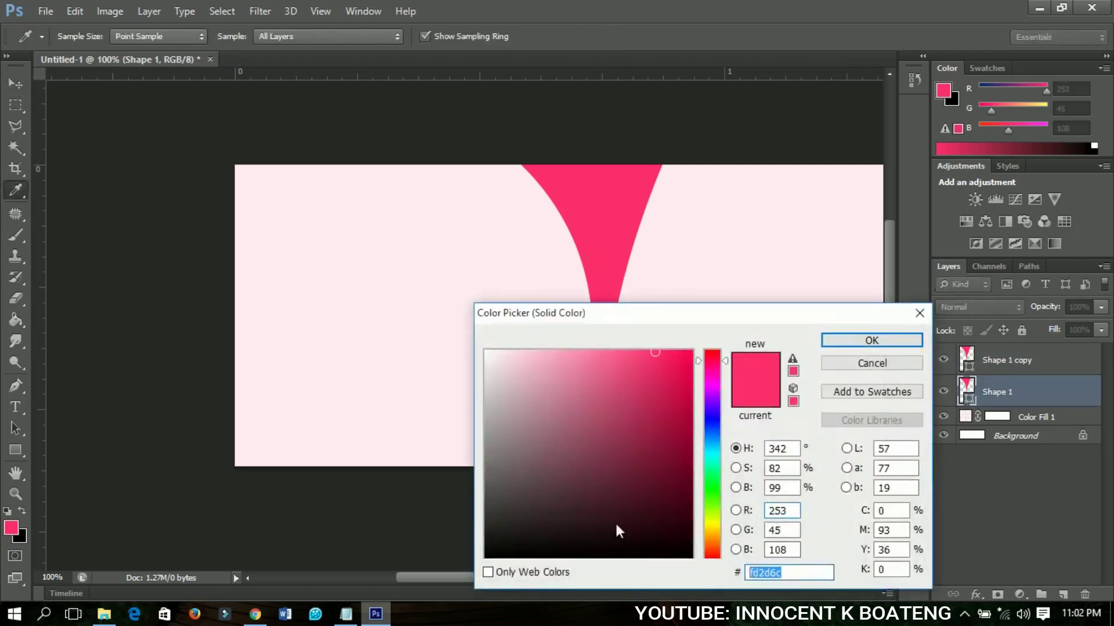
text(f)
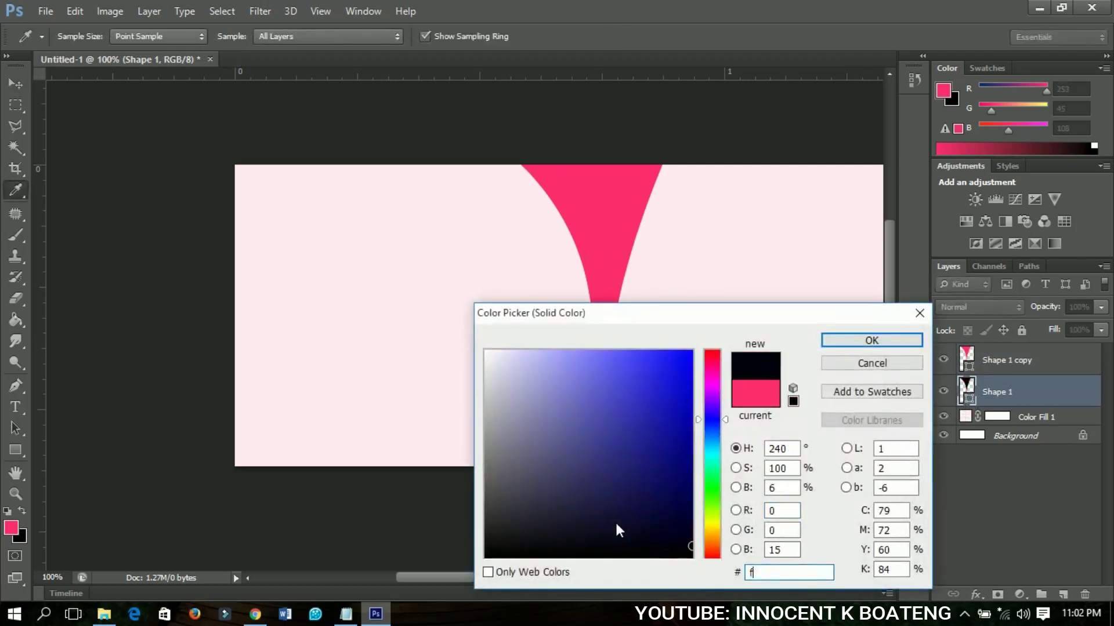
text(c6b)
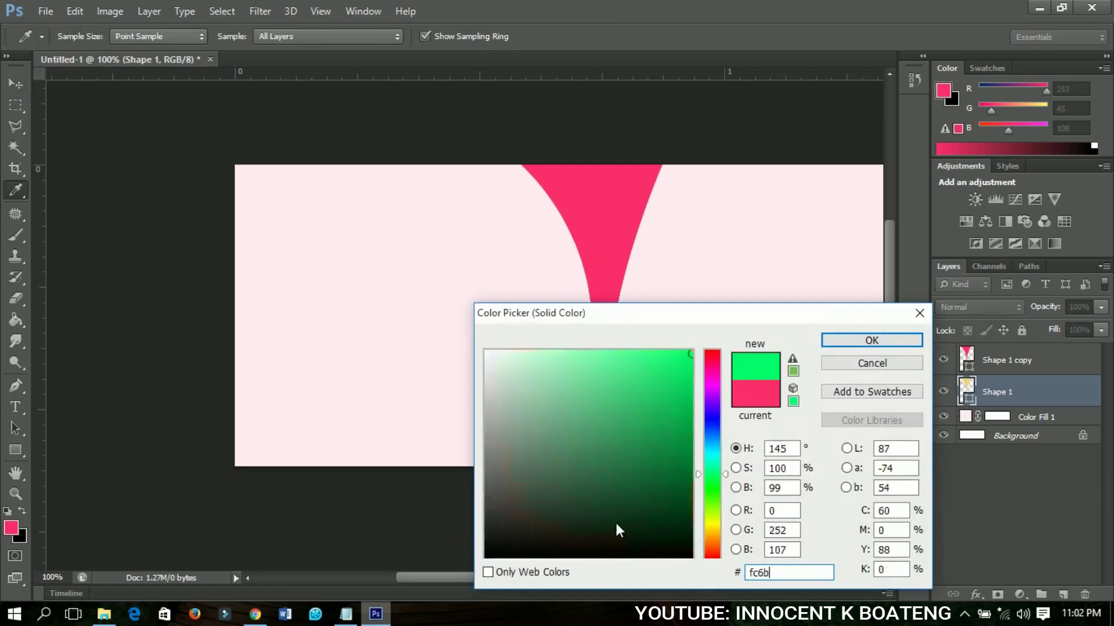
text(97)
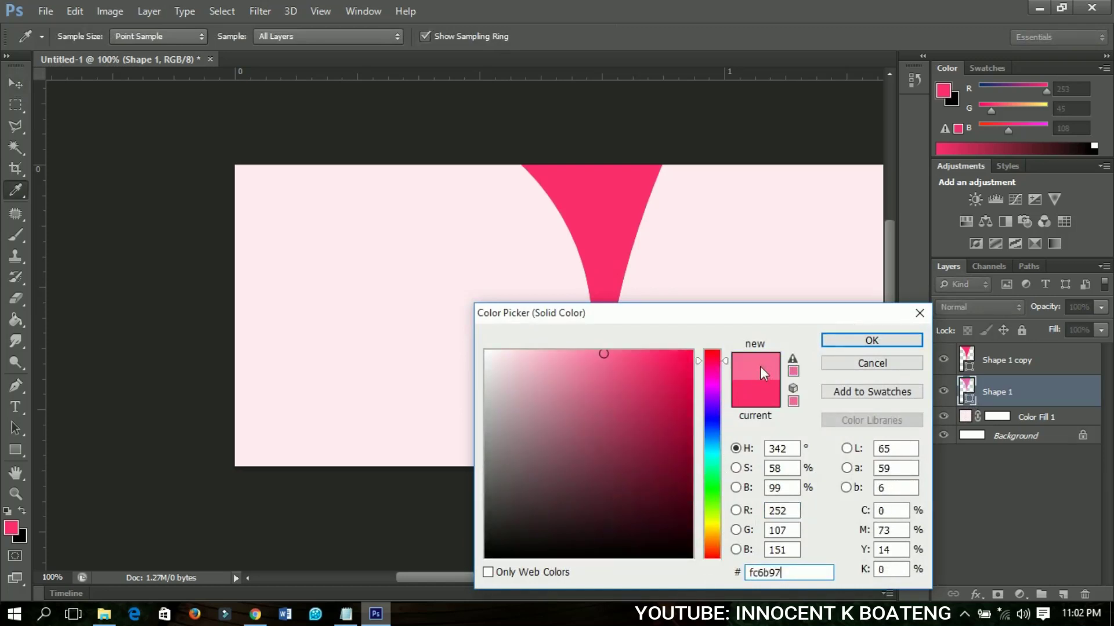
click(868, 342)
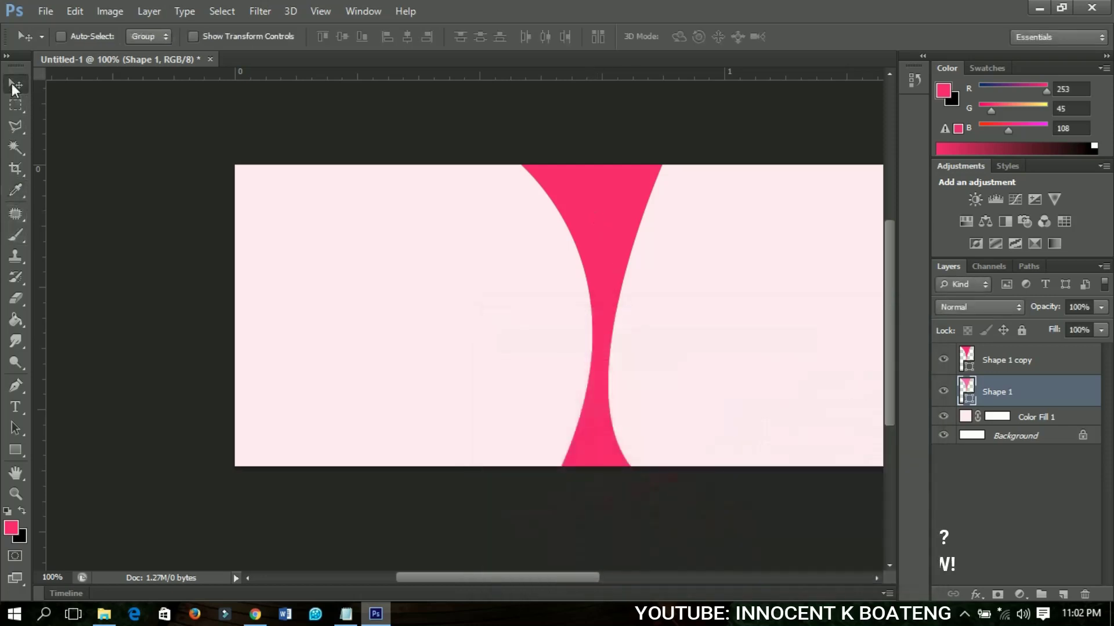
Rotate Shape 1 slightly so its light edge shows, then duplicate it.
key(ctrl+t)
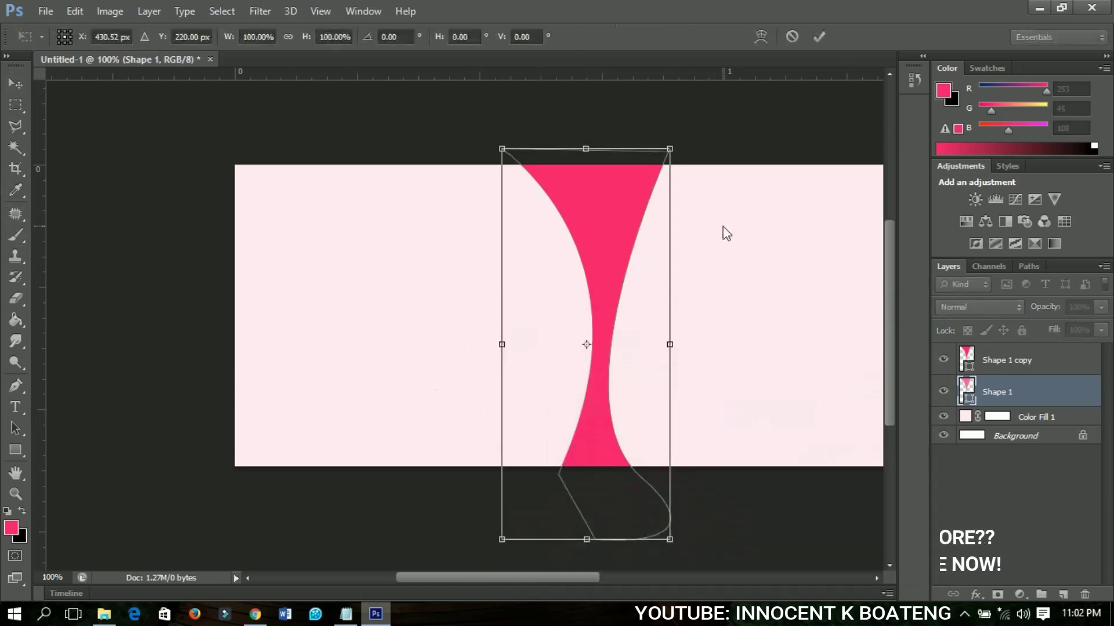
drag(723, 234, 727, 247)
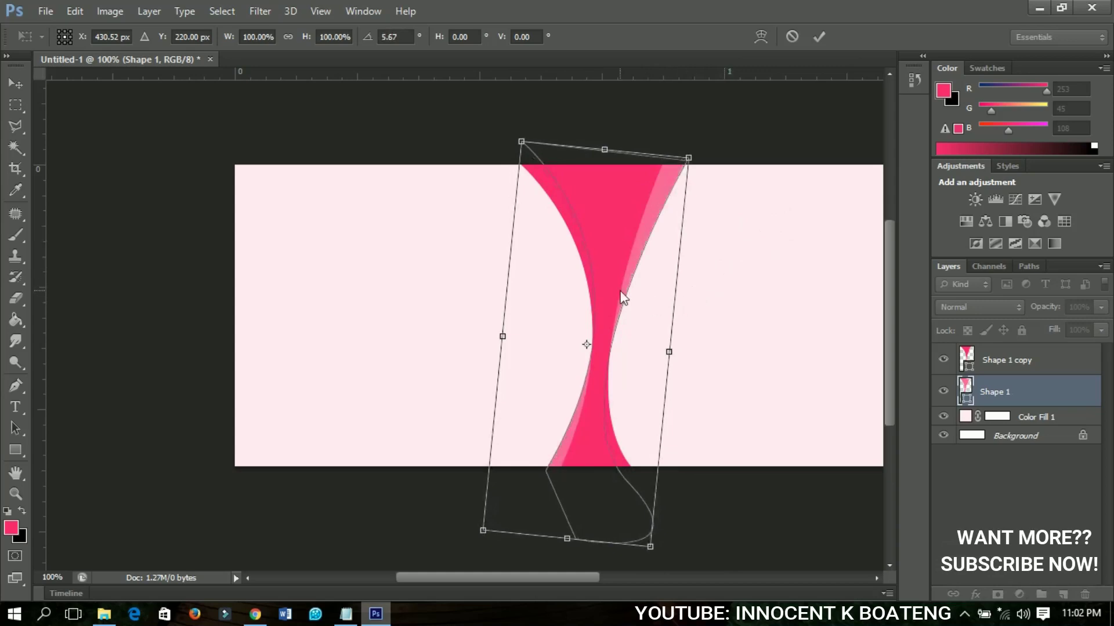
key(Return)
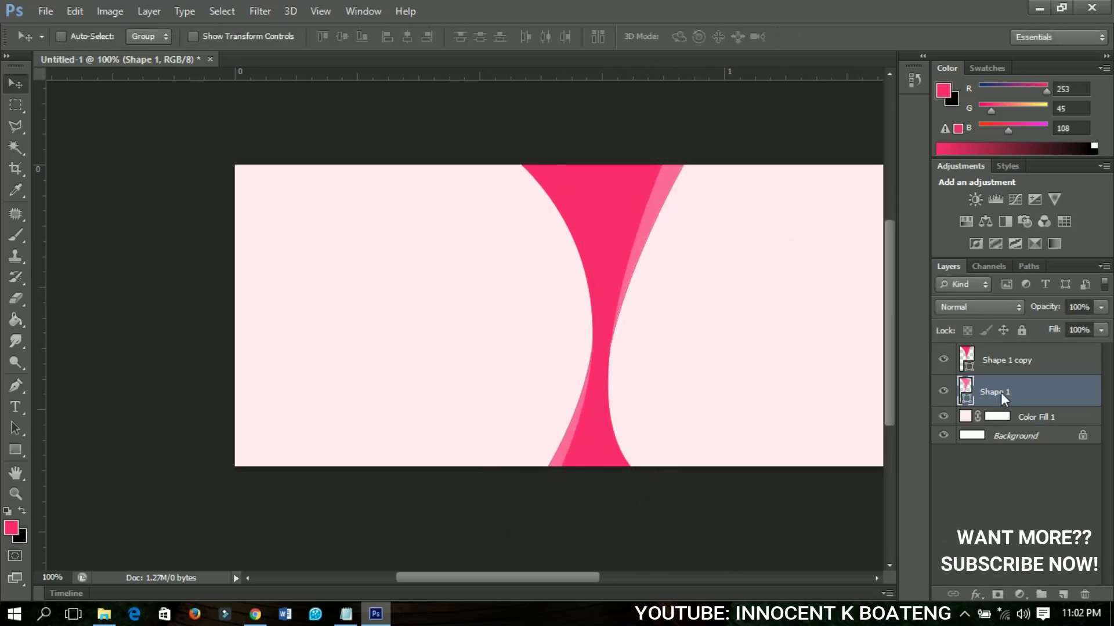
key(ctrl+j)
Rotate Shape 1 counter-clockwise twice, then zoom the view to 66.67%.
click(998, 424)
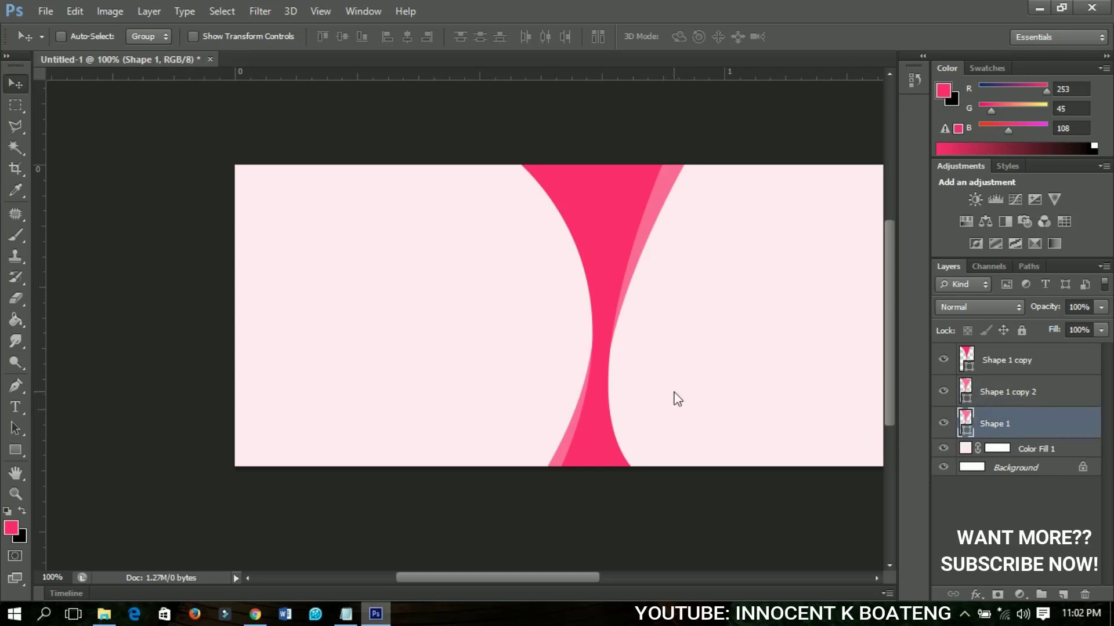
key(ctrl+t)
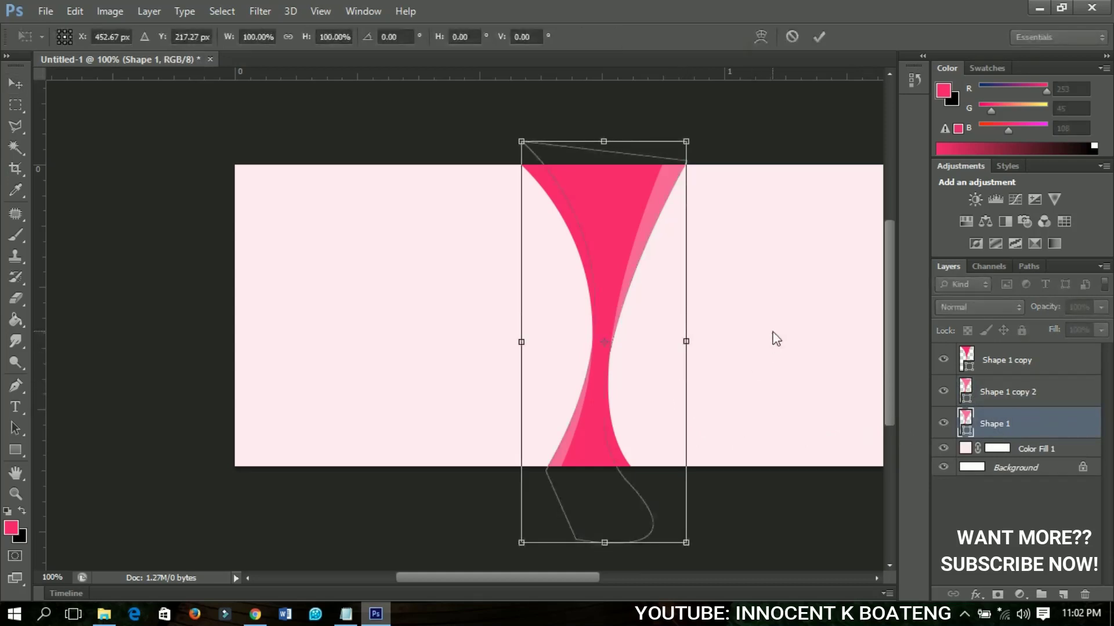
drag(774, 338, 759, 310)
double_click(625, 252)
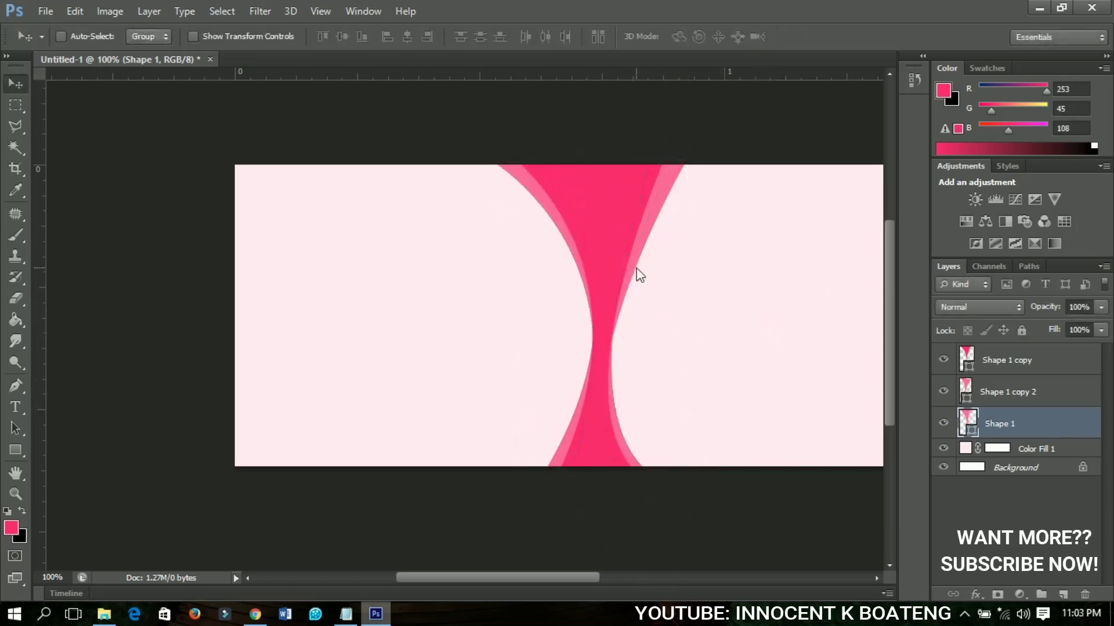
key(ctrl+t)
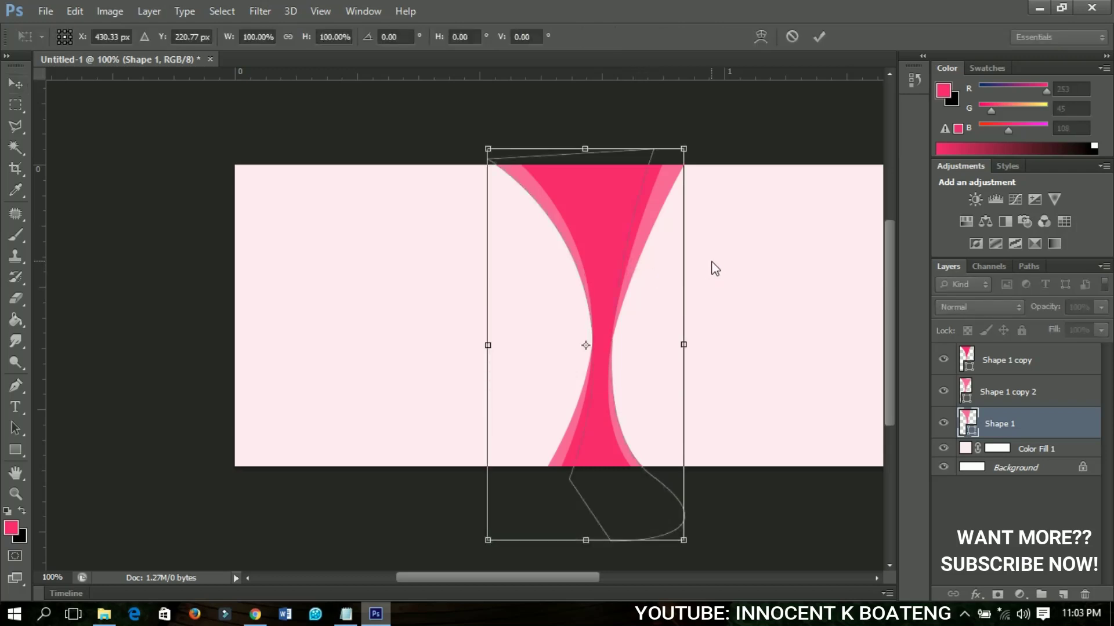
drag(713, 268, 726, 257)
key(Return)
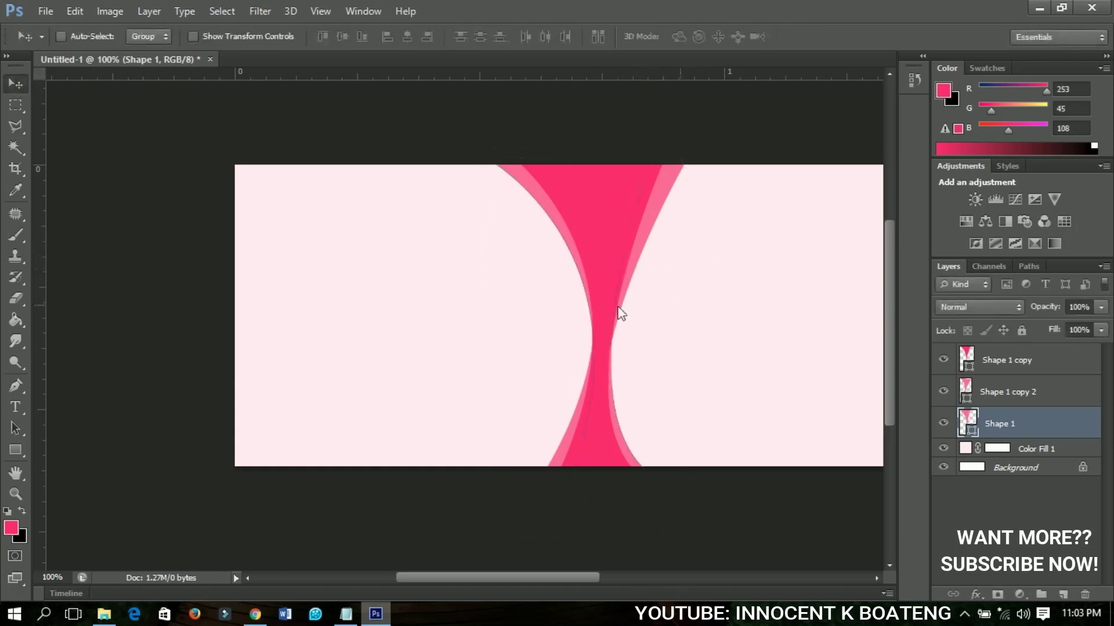
key(ctrl+minus)
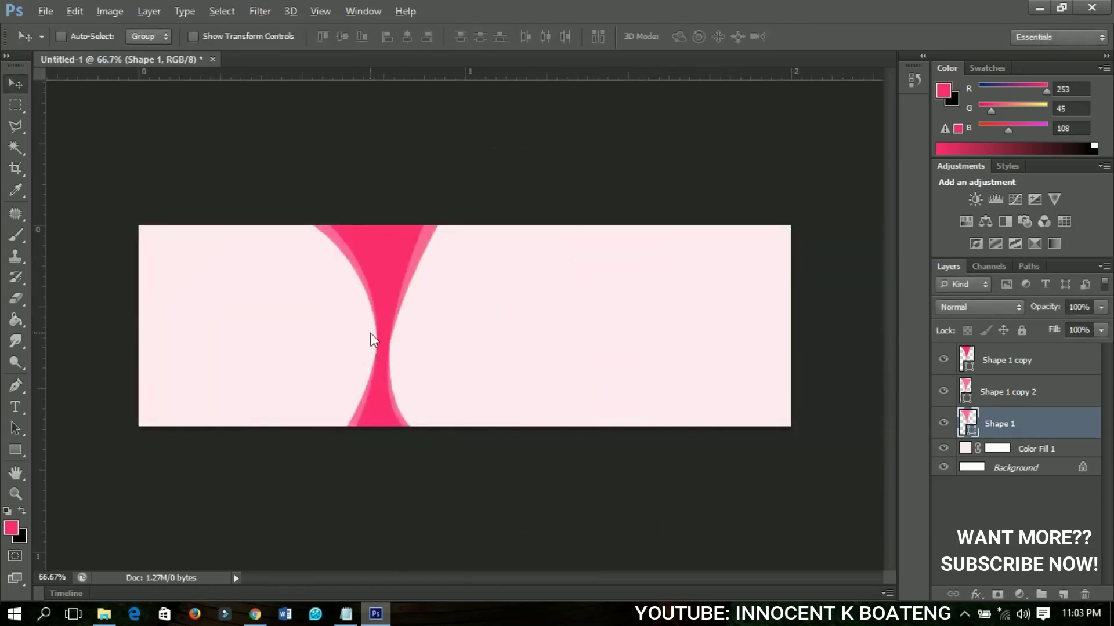
key(ctrl+minus)
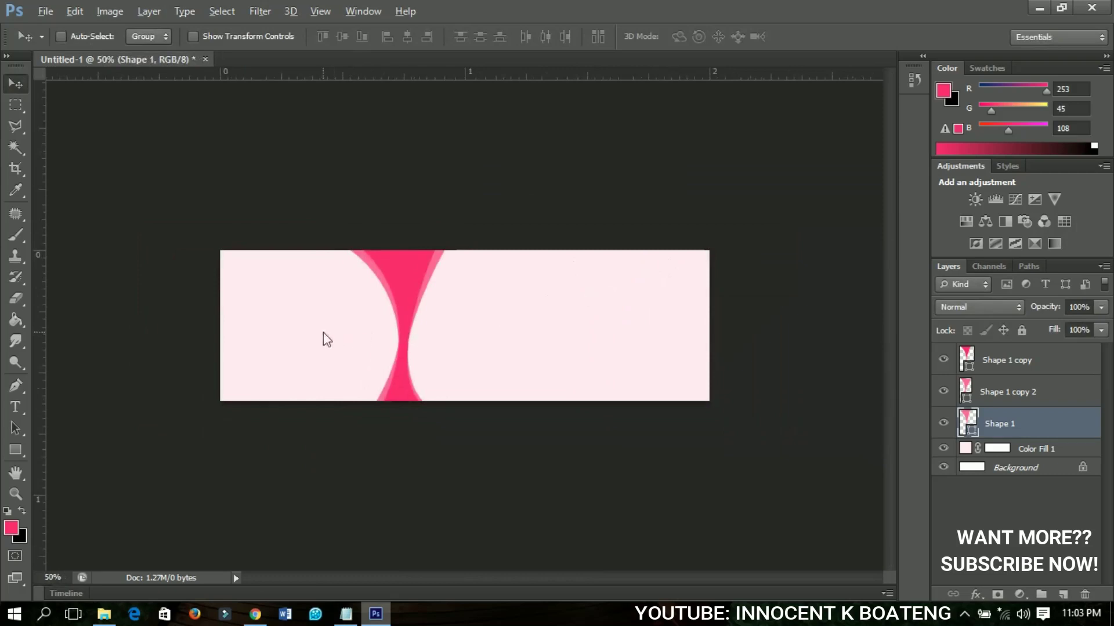
key(ctrl+plus)
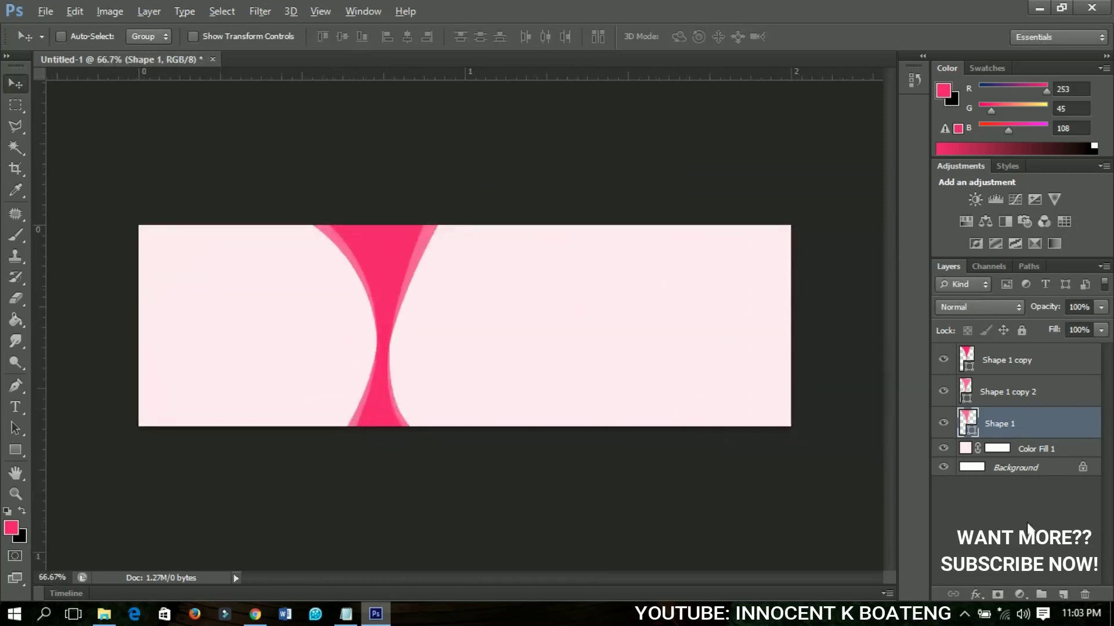
Draw a large white ellipse above Color Fill 1 covering the banner's left side.
click(1036, 451)
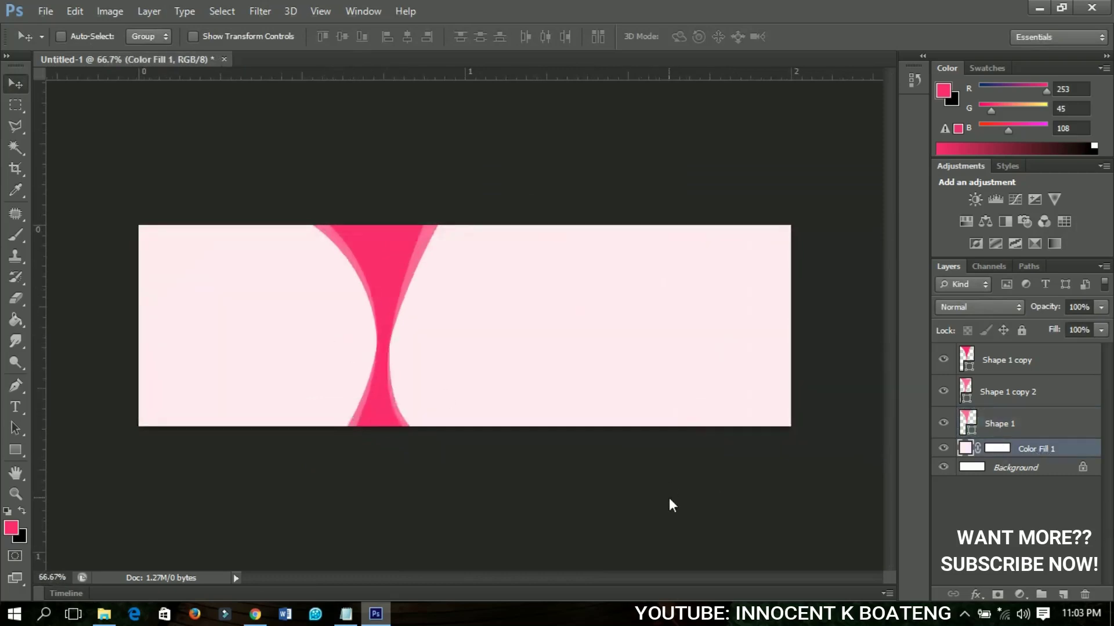
click(14, 451)
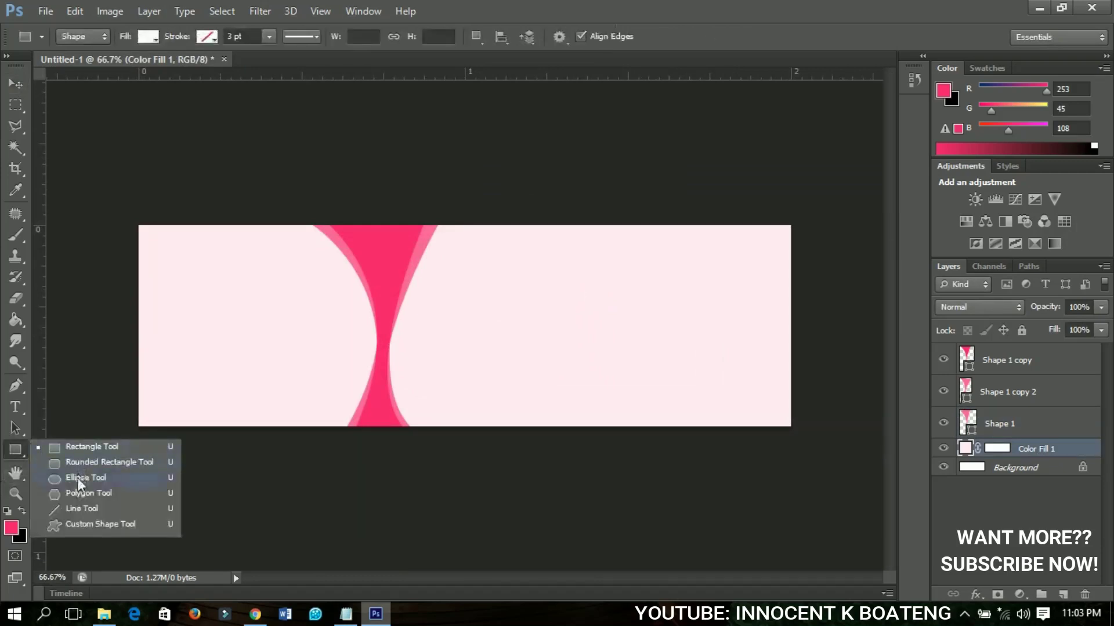
click(78, 478)
drag(106, 195, 389, 475)
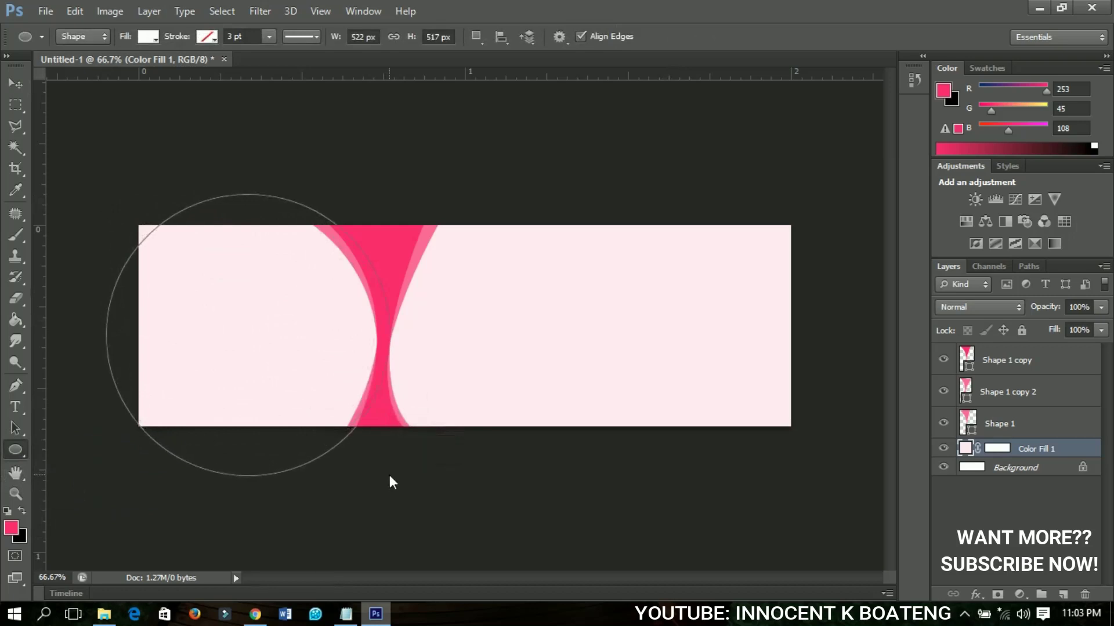
click(14, 84)
drag(289, 290, 289, 288)
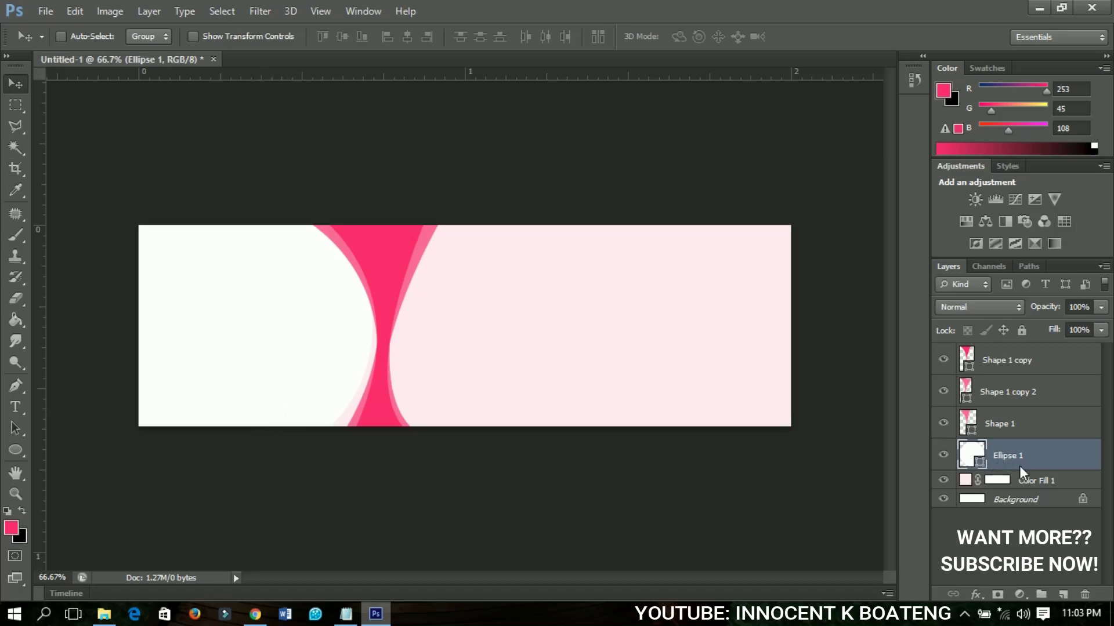
click(44, 13)
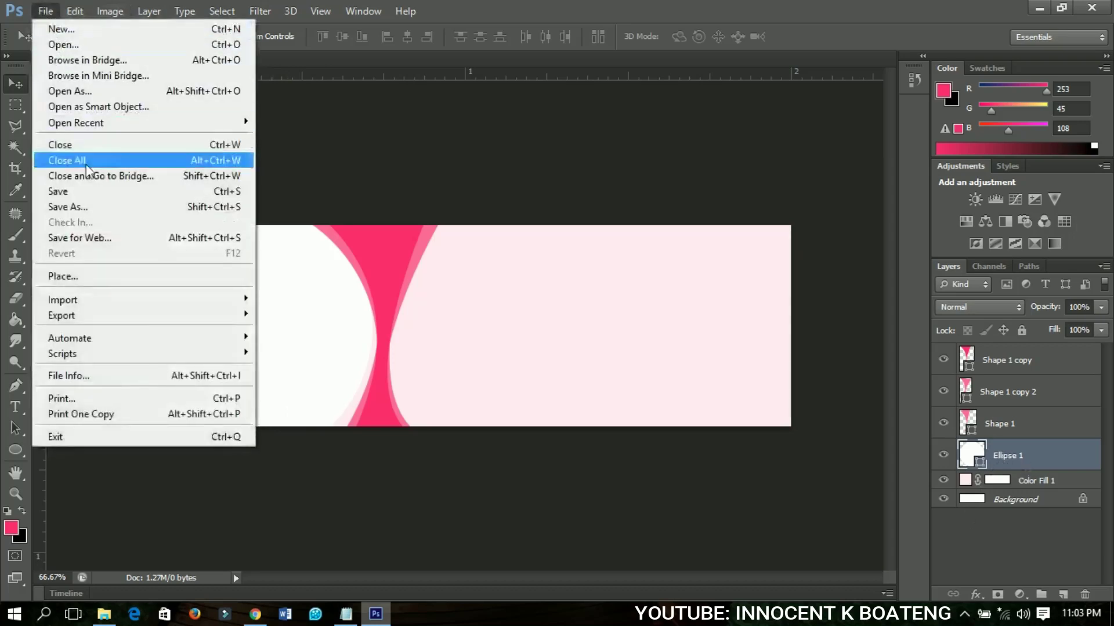
Place the Detox photo from the Desktop onto the banner.
click(87, 276)
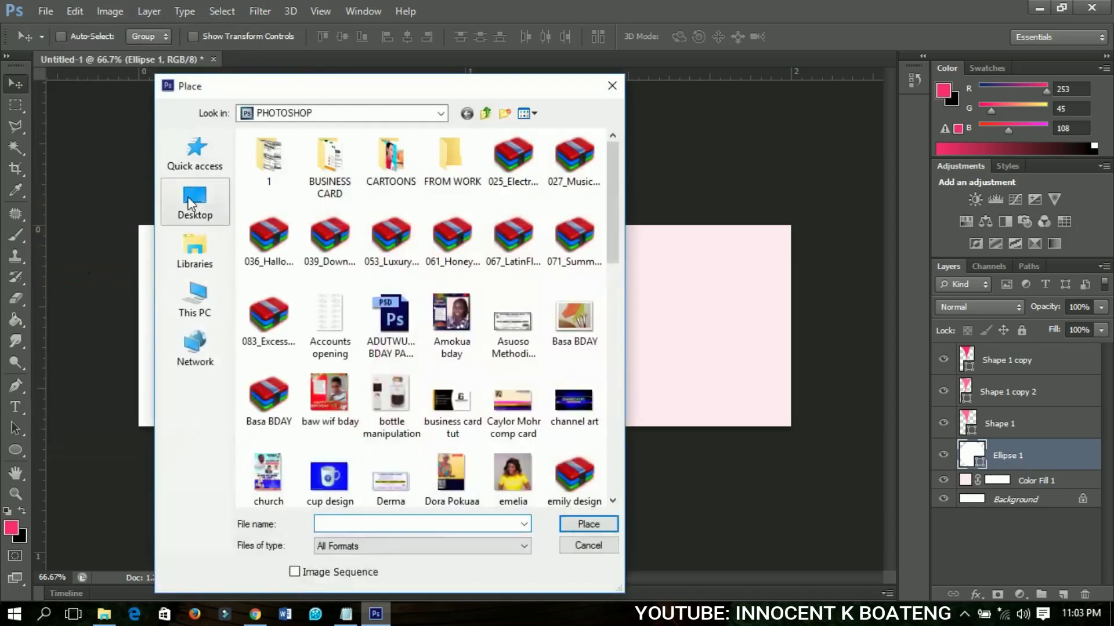
click(195, 200)
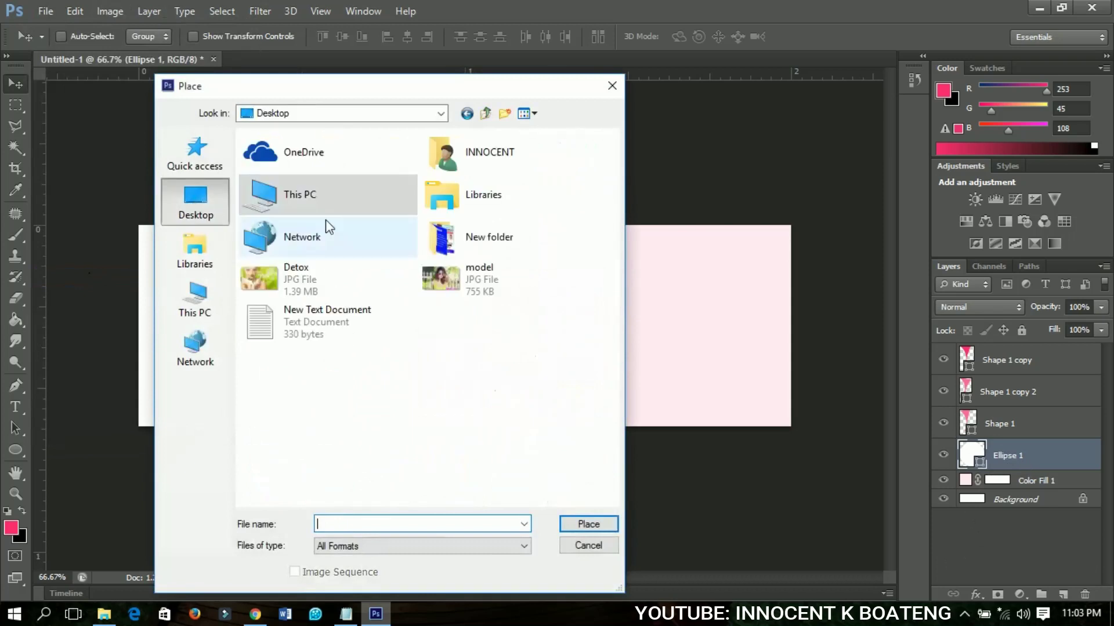
click(311, 277)
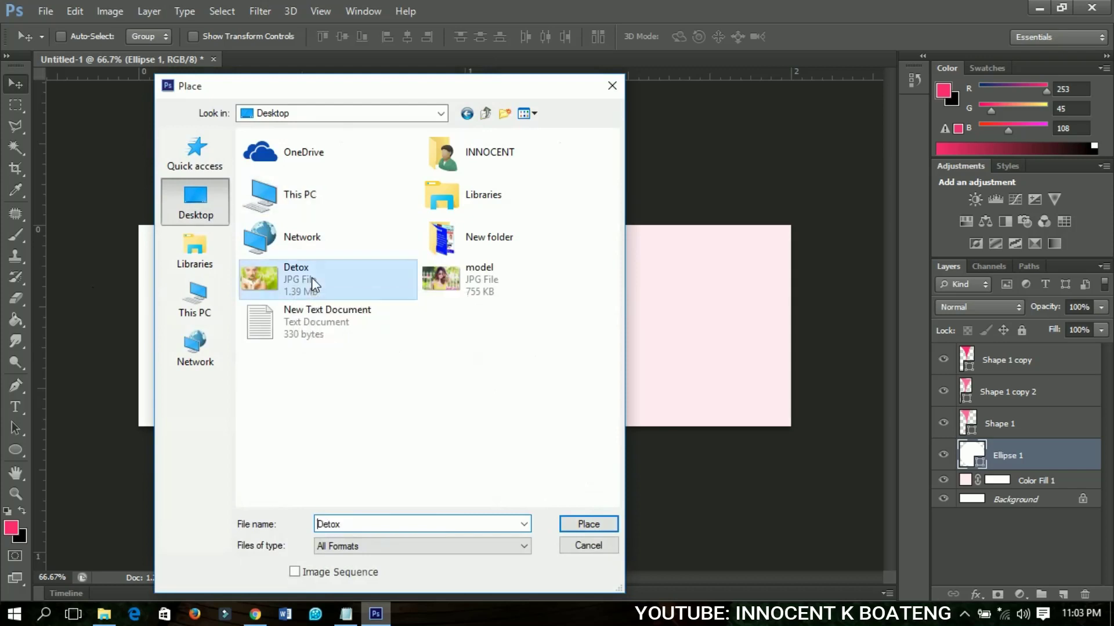
click(566, 525)
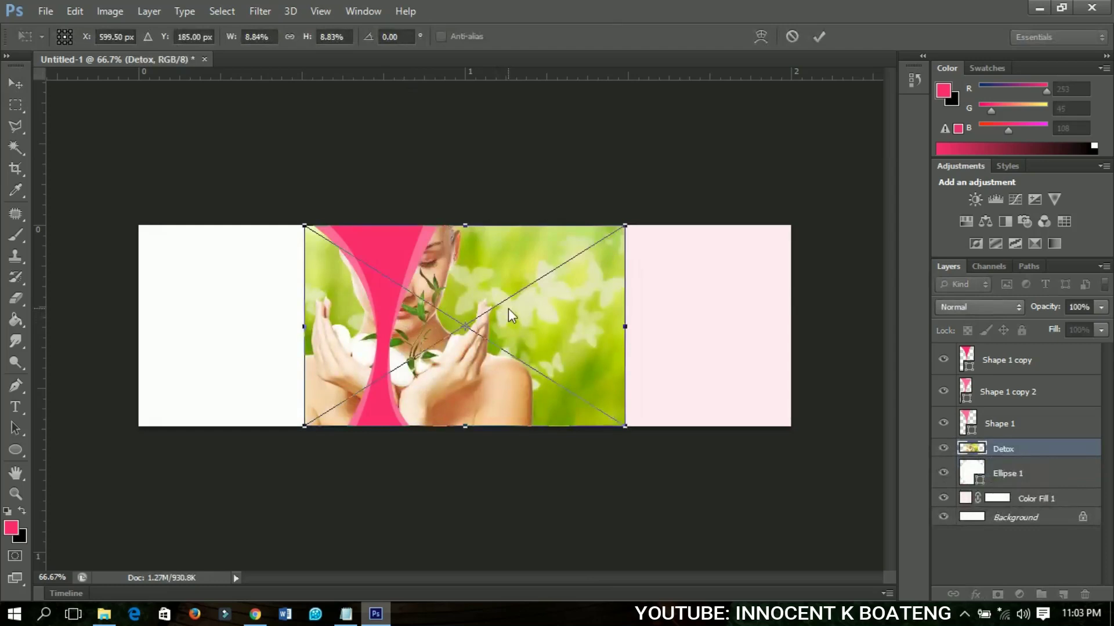
key(Return)
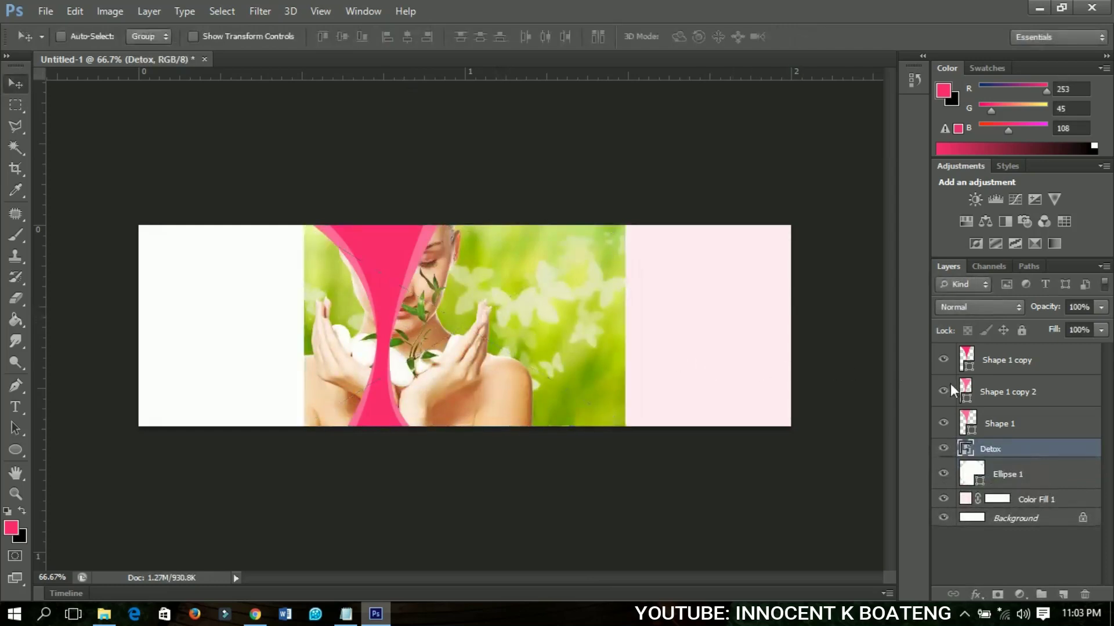
Rasterize the Detox layer, clip it to the ellipse, and slide it left to show the face.
right_click(1014, 447)
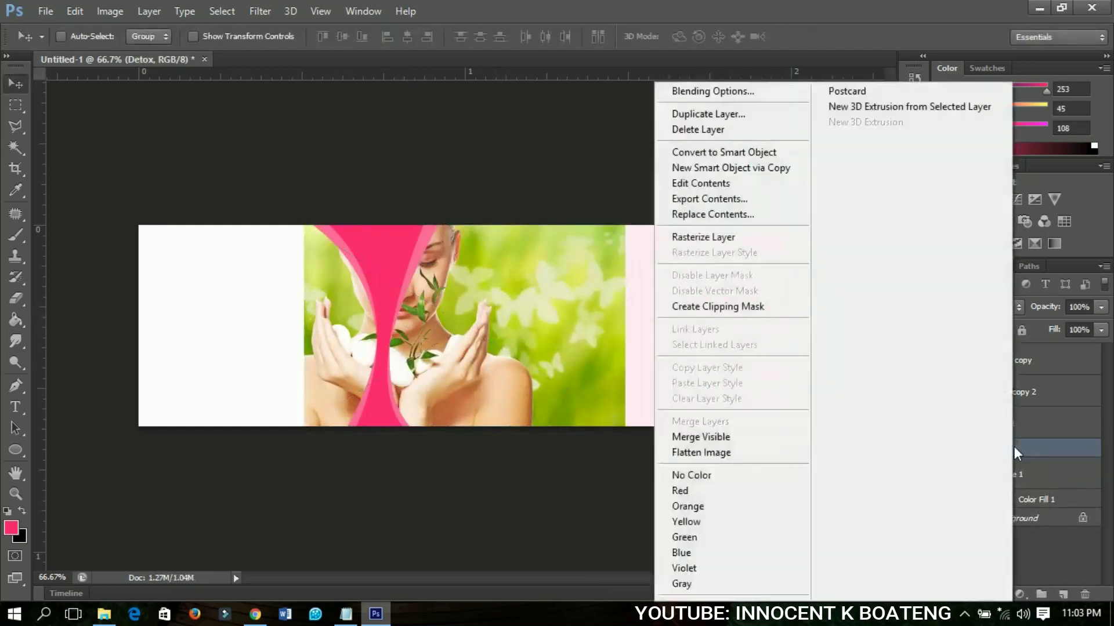
click(699, 239)
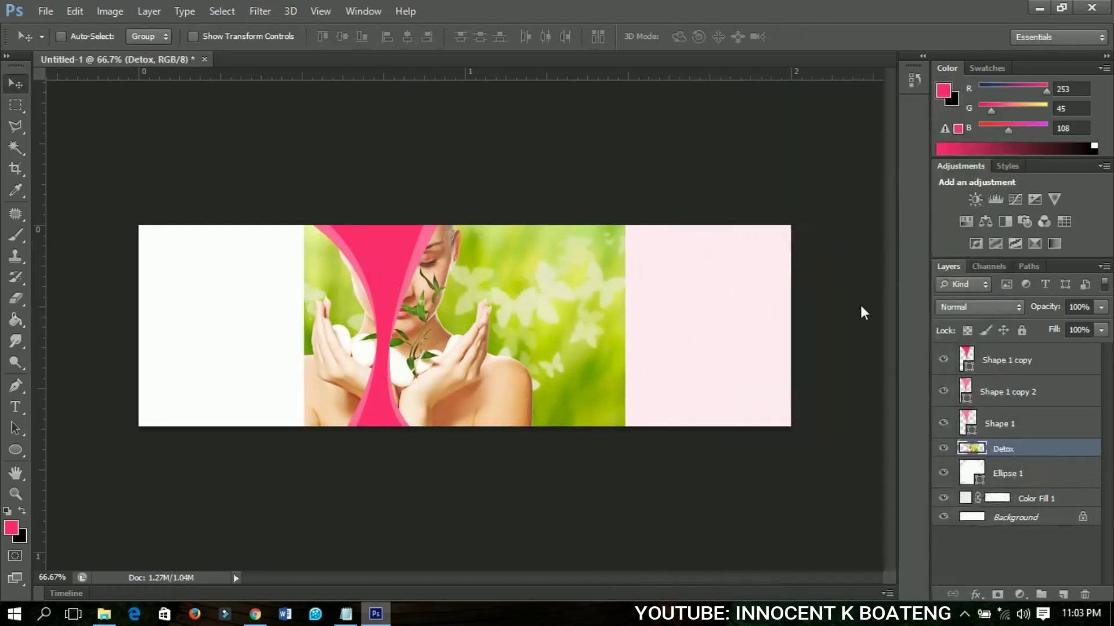
right_click(1011, 444)
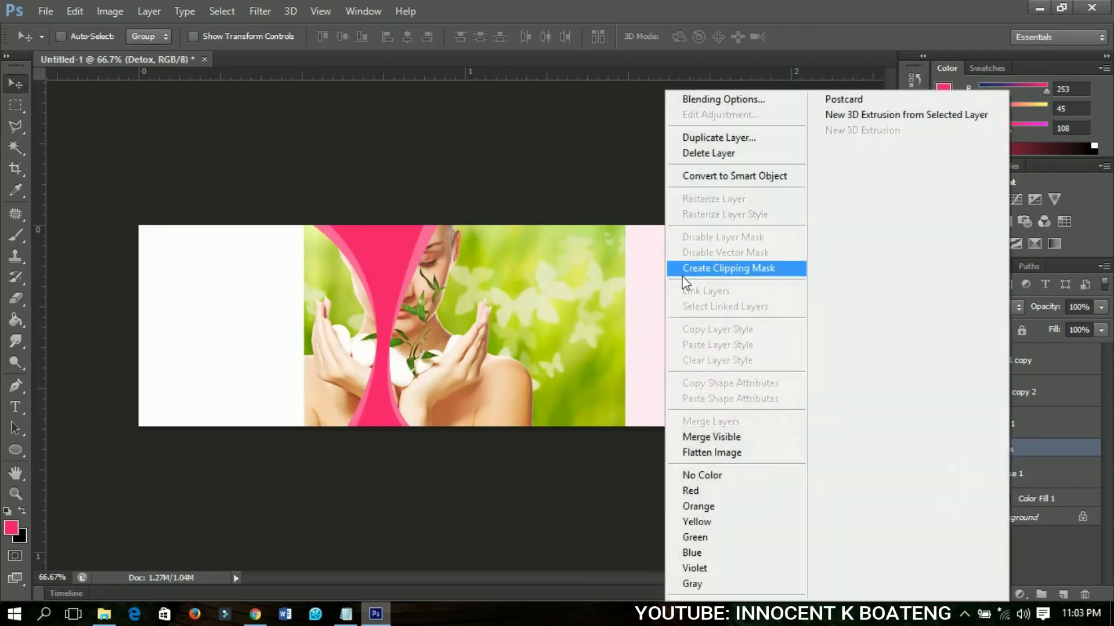
click(693, 270)
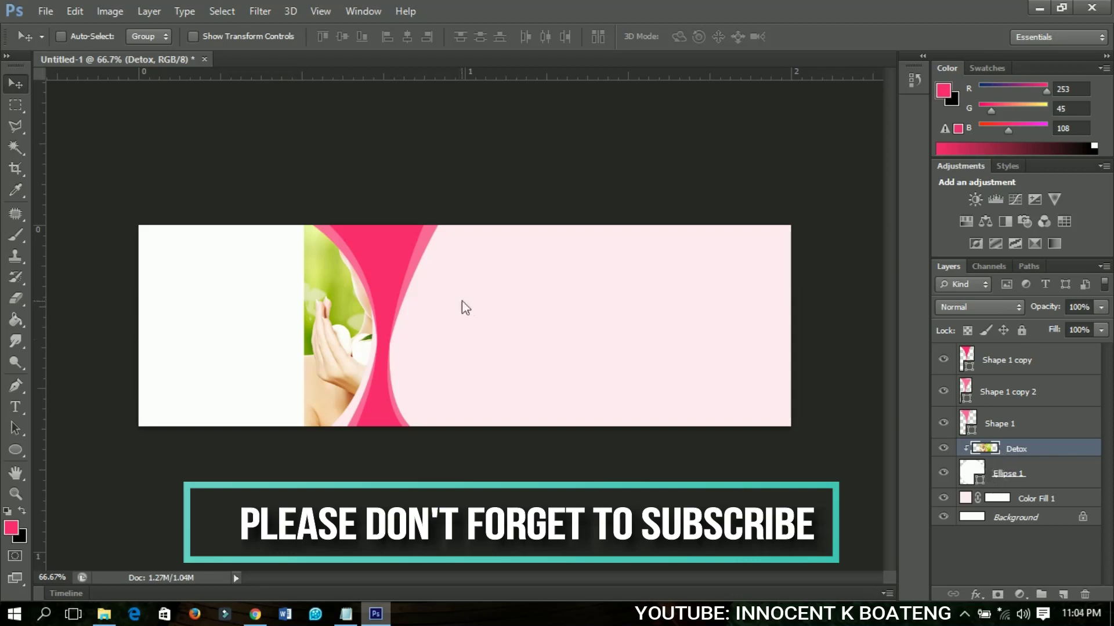
drag(429, 352, 259, 343)
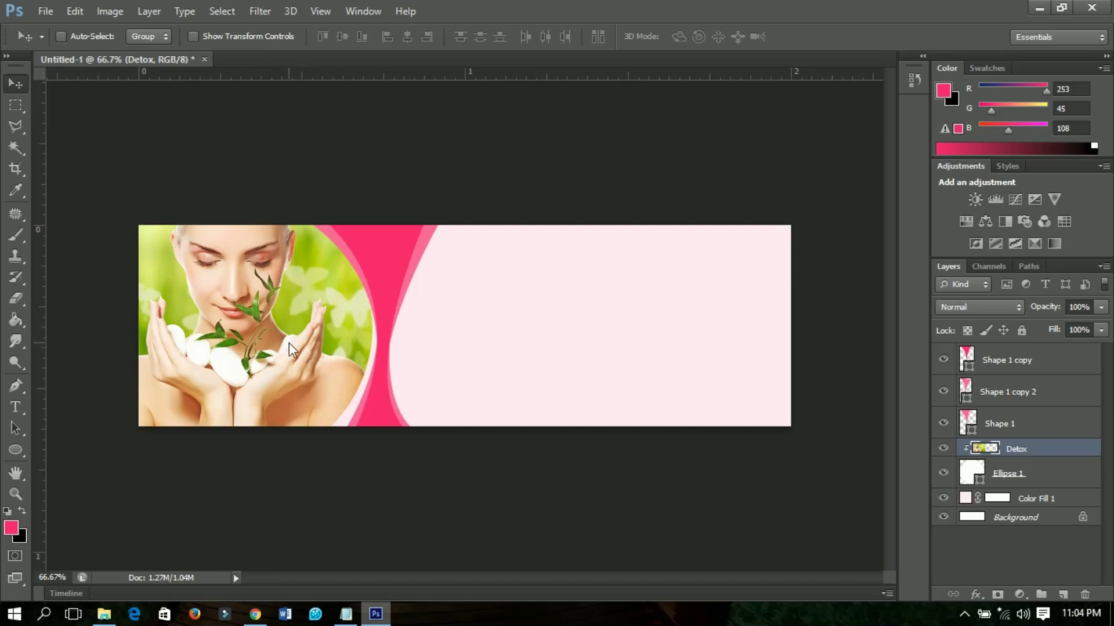
Raise the Detox photo's saturation to +11 with Hue/Saturation (Ctrl+U).
key(ctrl+u)
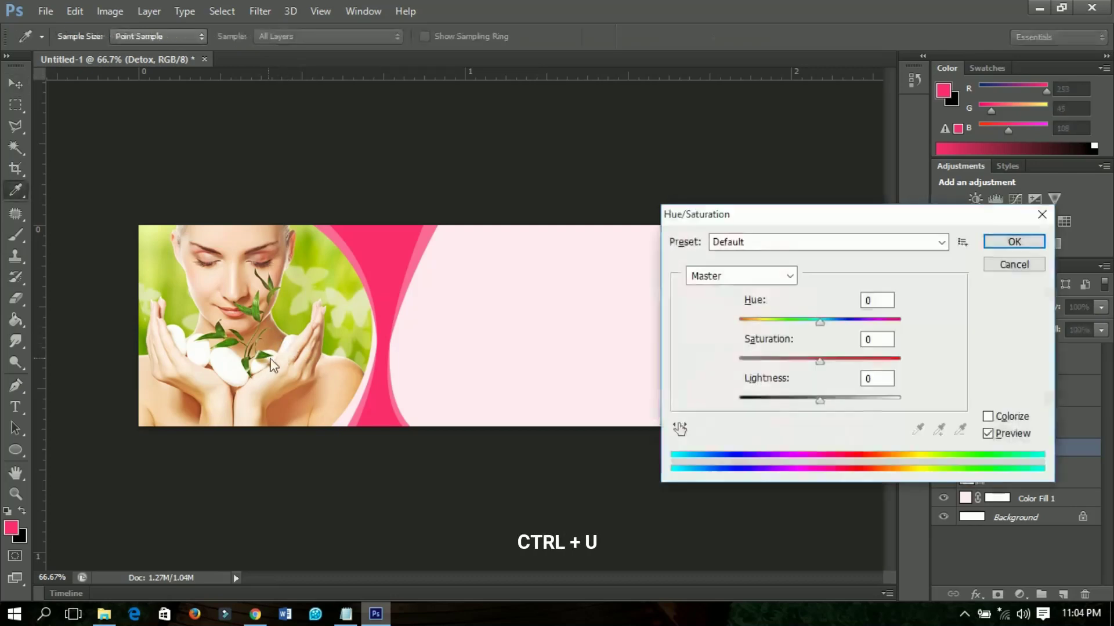
drag(820, 363, 832, 366)
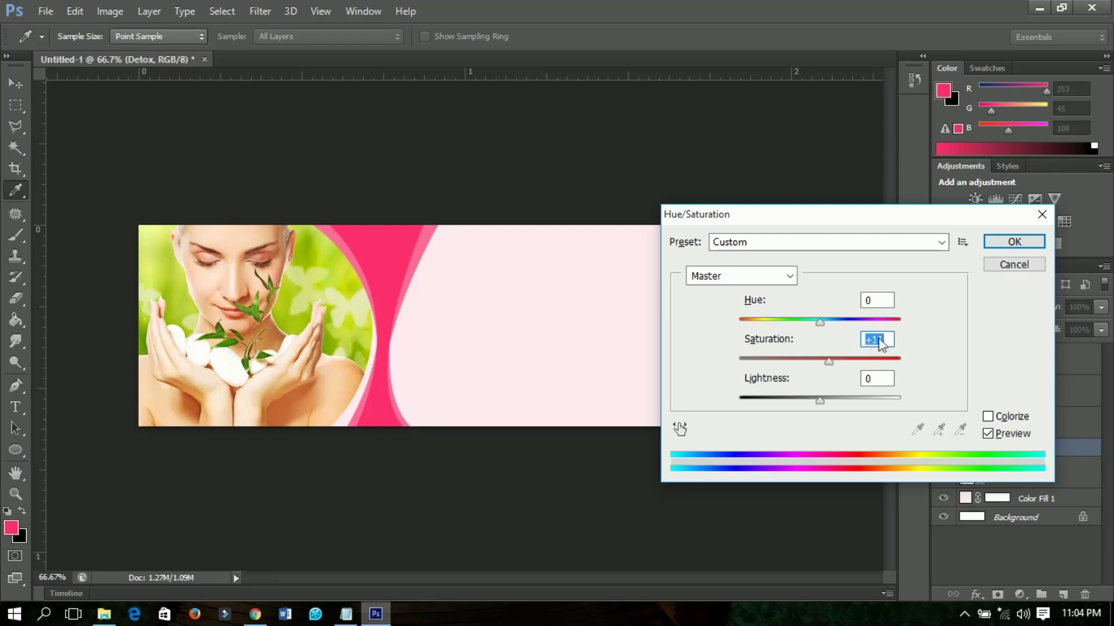
click(1013, 241)
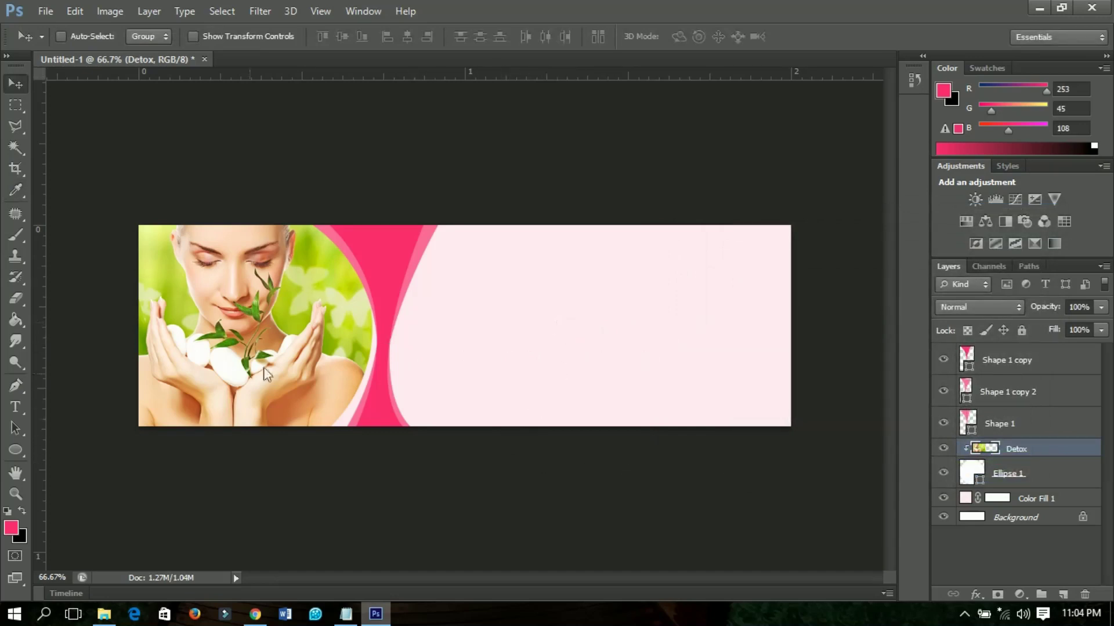
scroll(263, 453, up, 3)
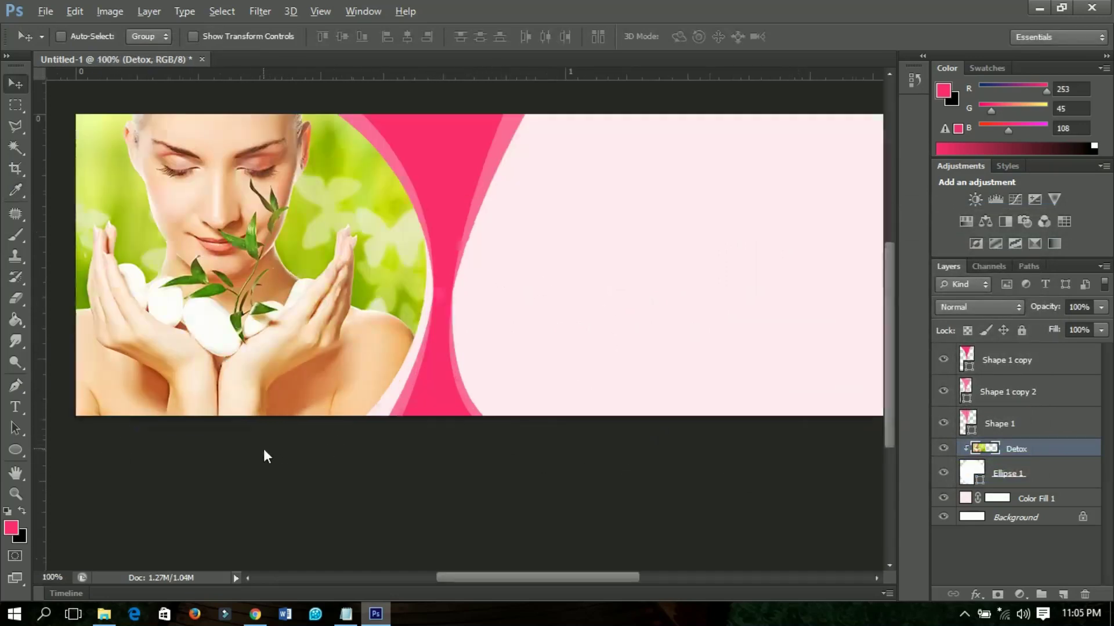
scroll(340, 378, down, 2)
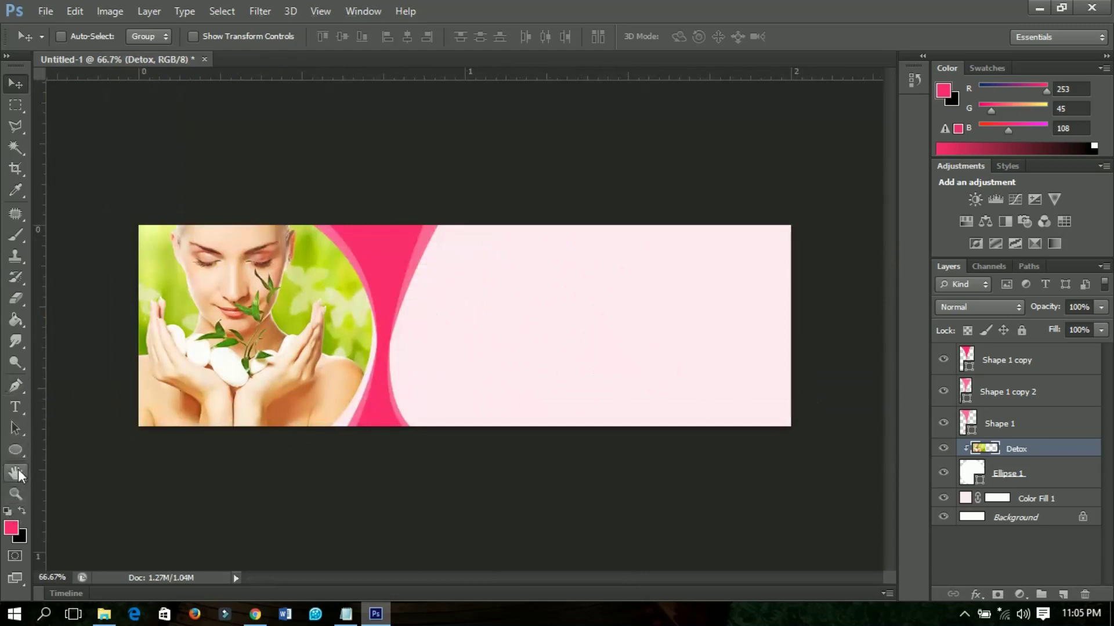
Set up the Type tool with Helvetica font, 12 pt size and right alignment.
click(19, 410)
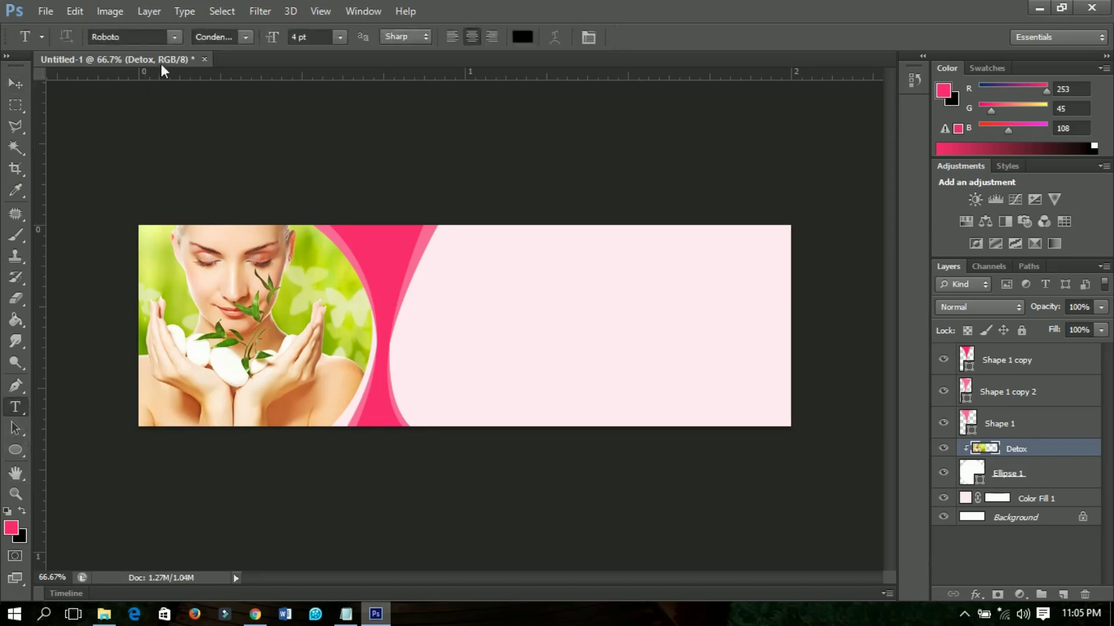
click(173, 36)
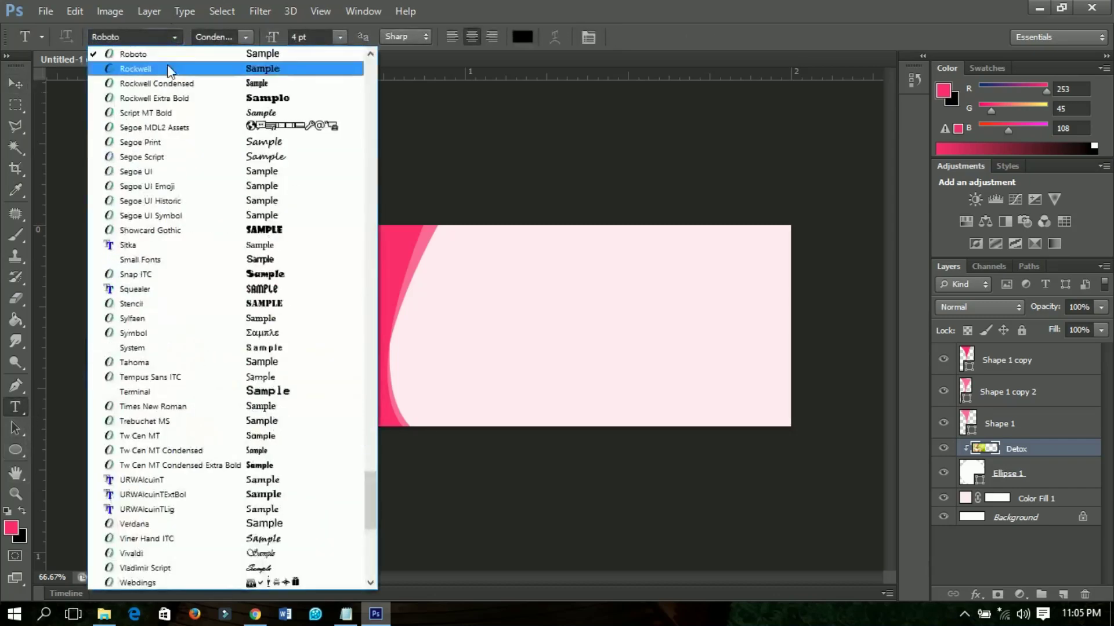
click(144, 36)
text(HelveticaInserat...)
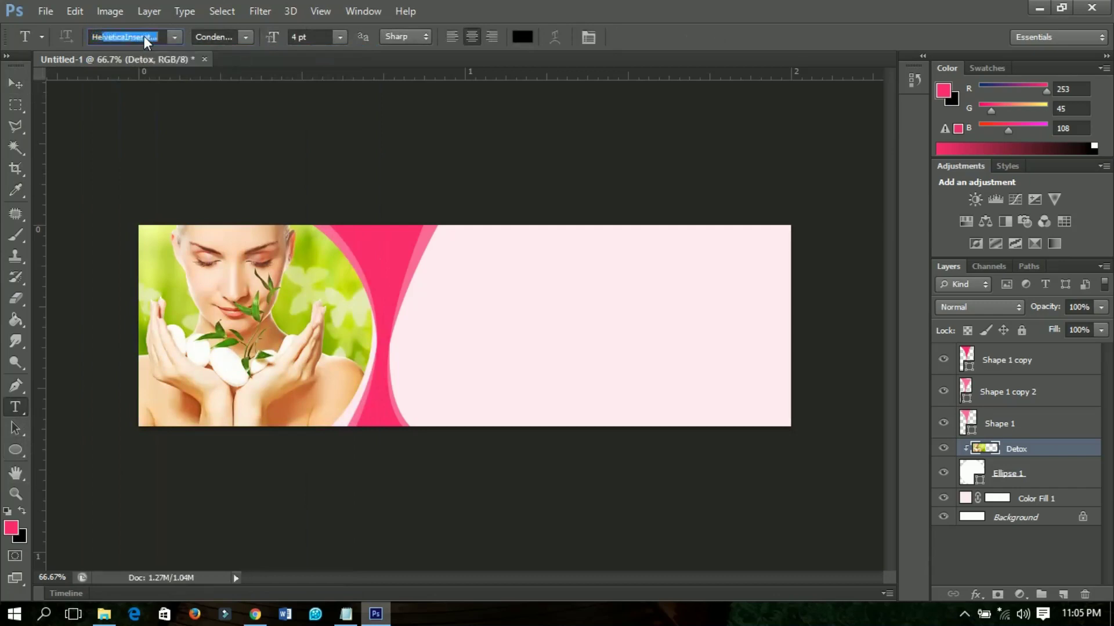
key(Return)
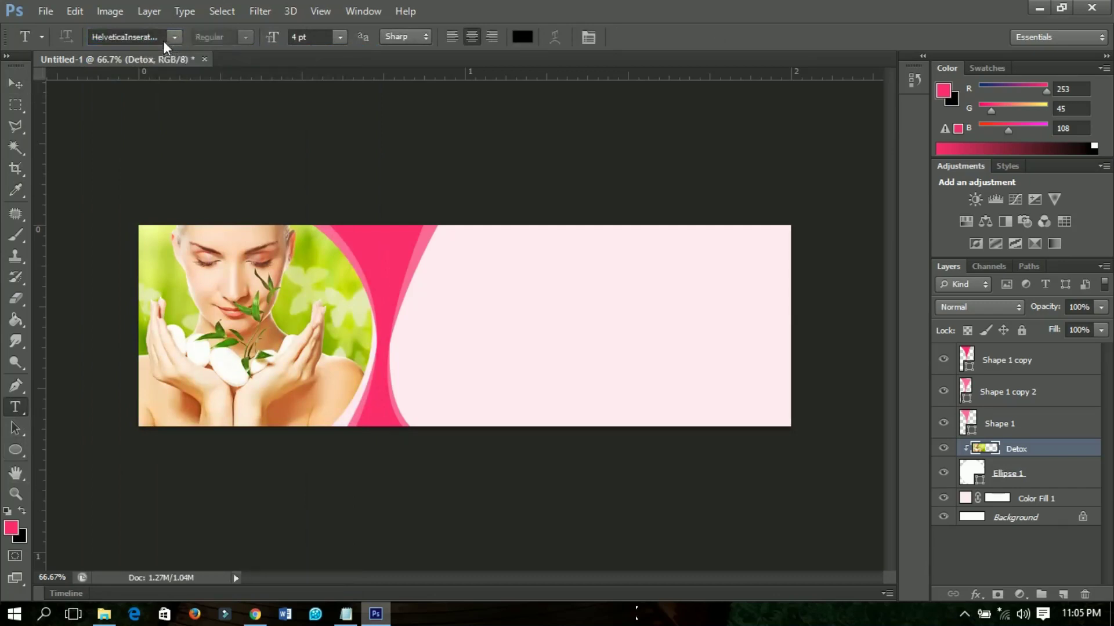
click(339, 37)
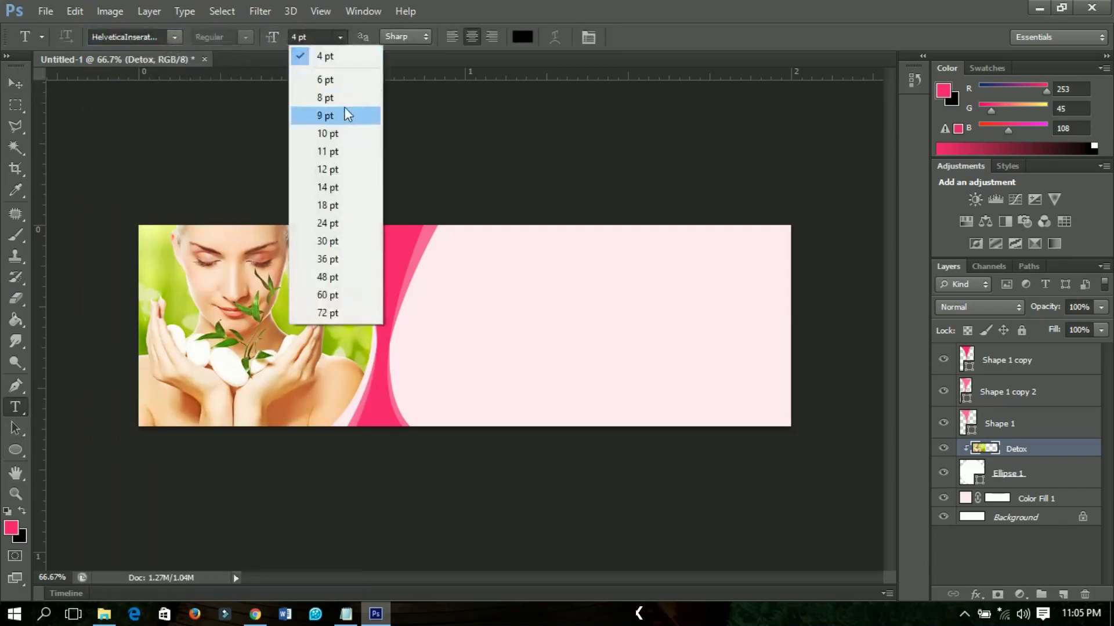
click(328, 170)
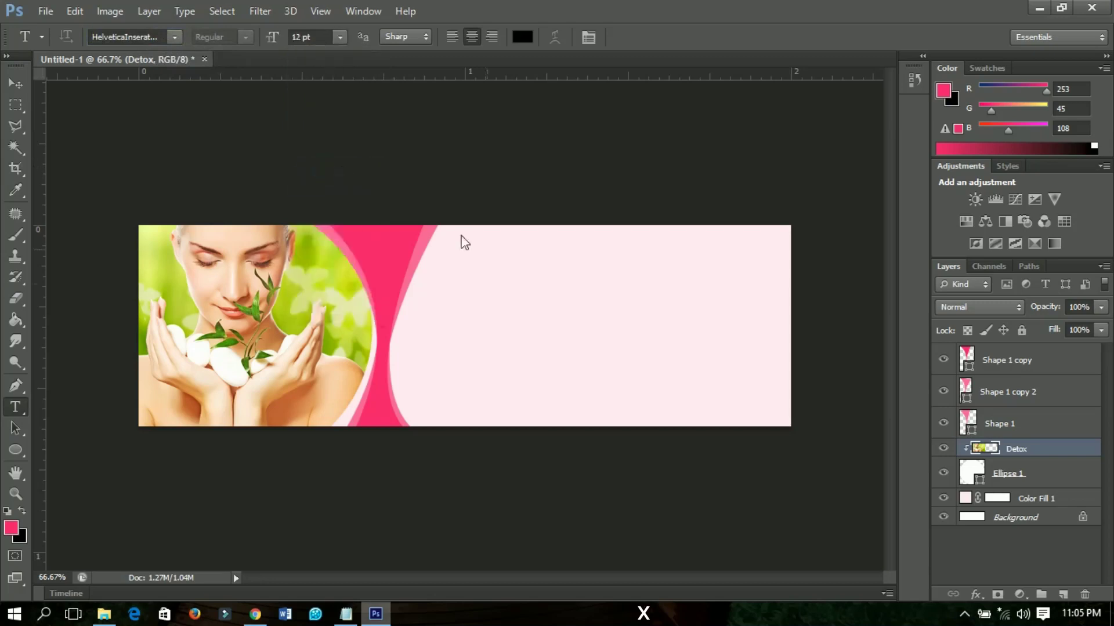
click(491, 37)
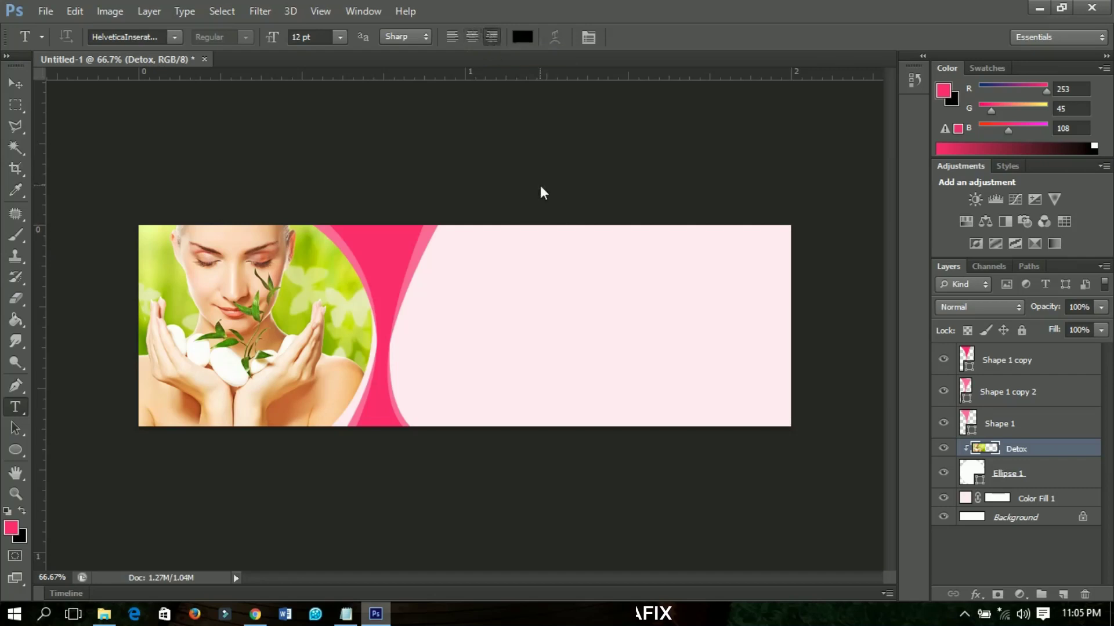
Type a FASHION AND BEAUTY heading near the banner top in the banner's sampled pink.
click(533, 256)
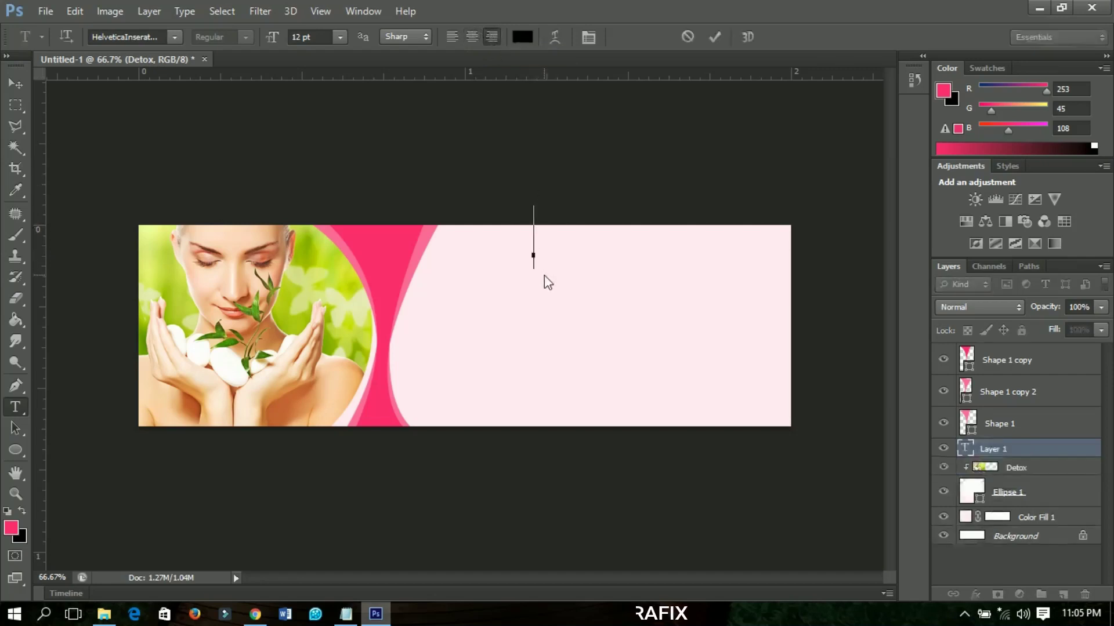
click(522, 36)
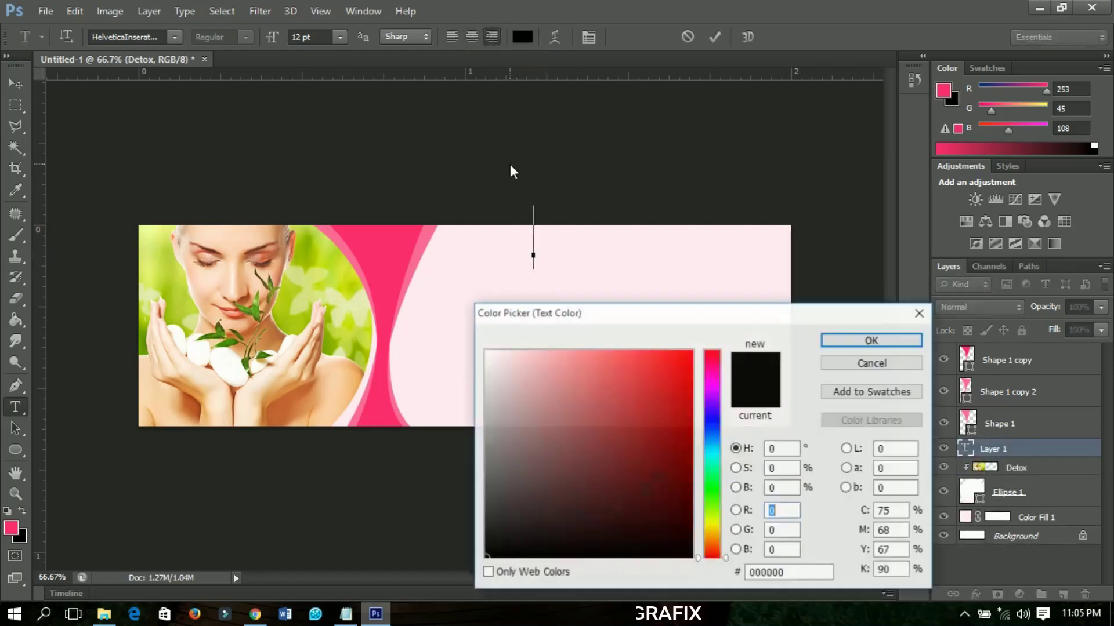
click(392, 242)
click(860, 340)
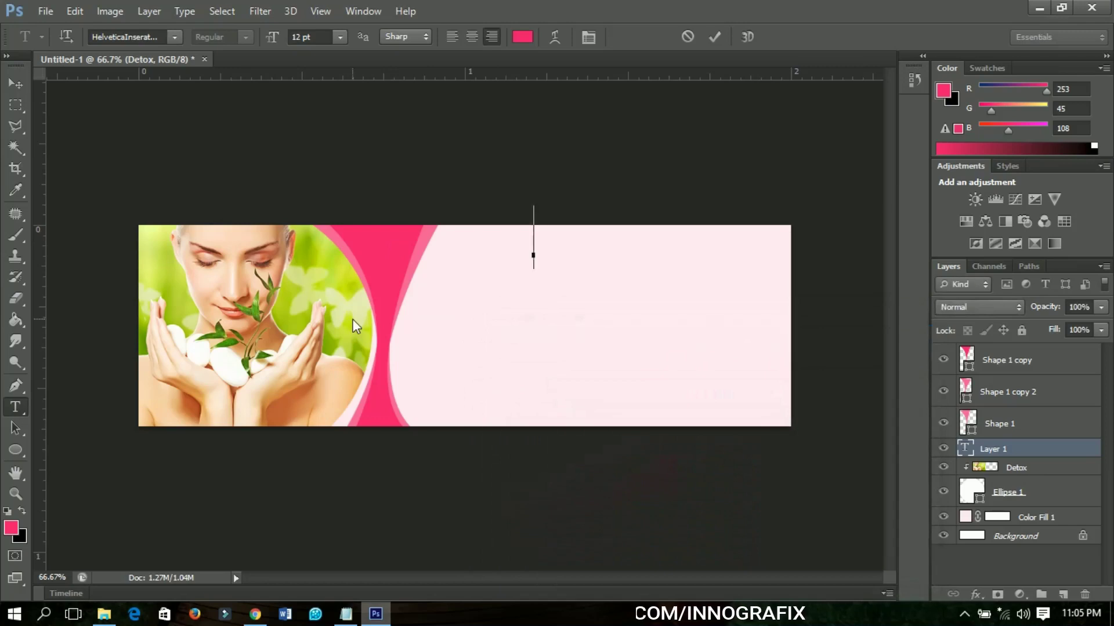
text(FASH)
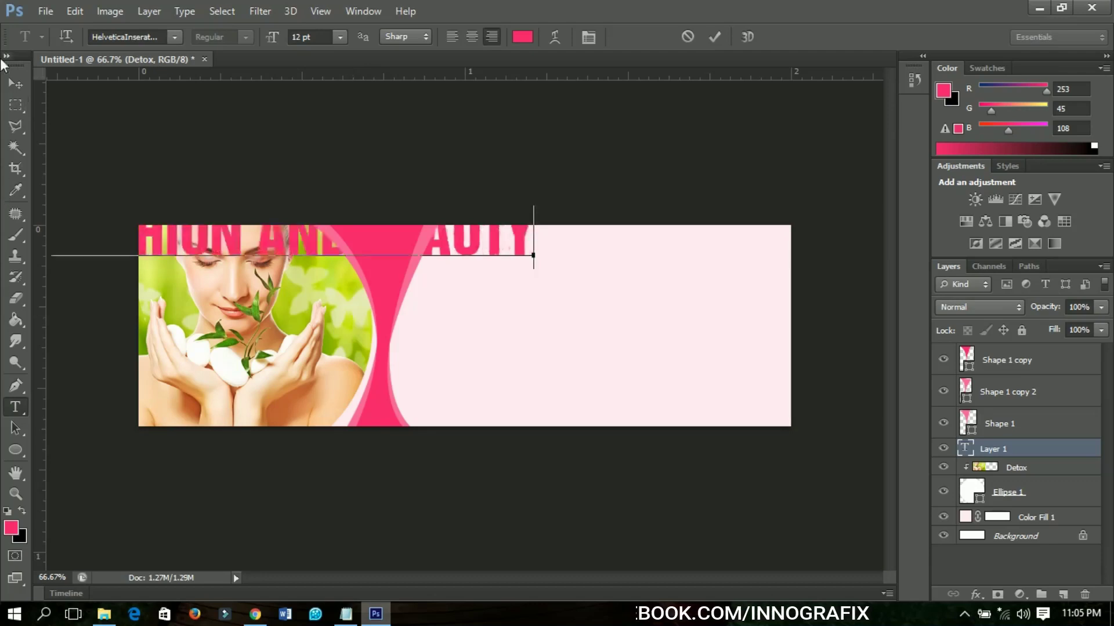
click(15, 83)
Scale the heading to about half size and place it at the banner's upper right.
drag(460, 286, 651, 334)
key(ctrl+t)
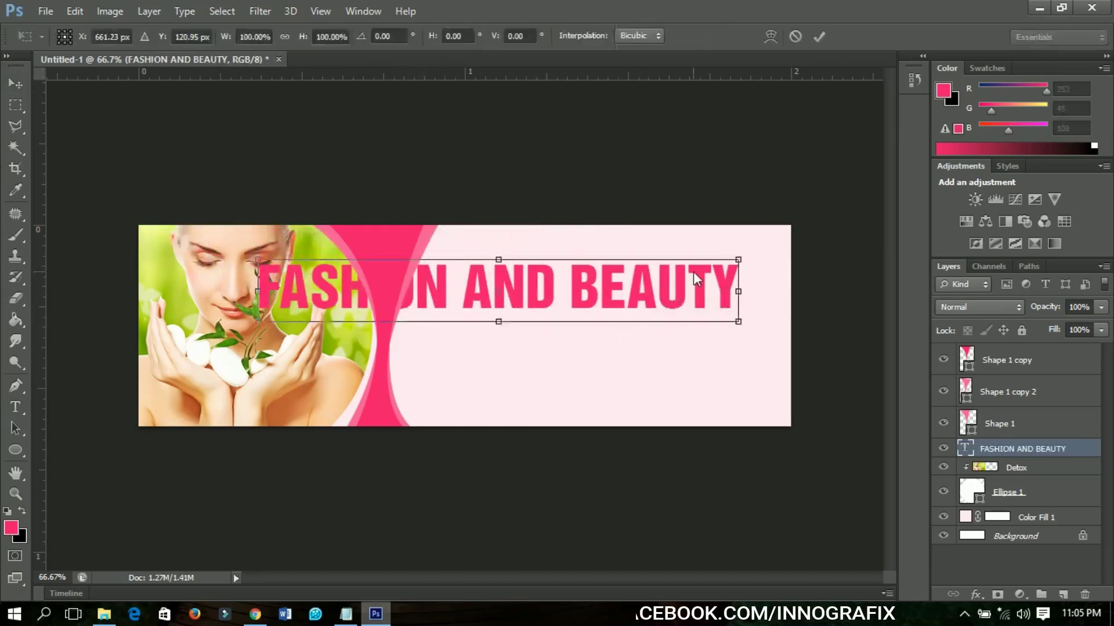
drag(737, 321, 632, 311)
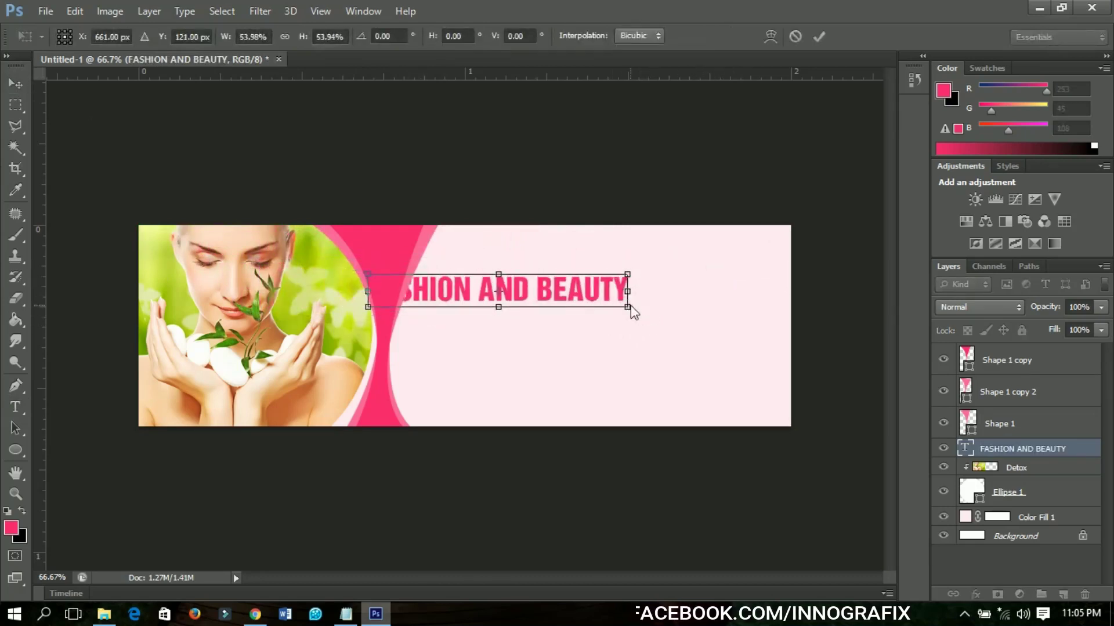
key(Return)
drag(532, 360, 676, 316)
key(Up)
key(Up)
key(Up)
key(Up)
key(Up)
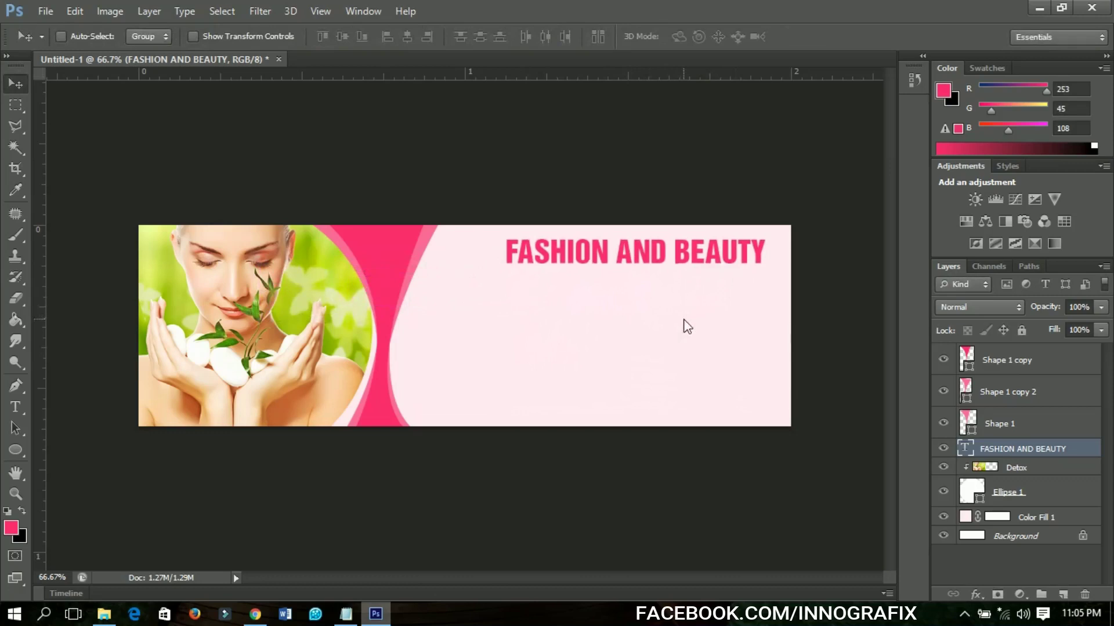
key(Down)
key(Down)
Reopen the heading for editing and select all of its text.
key(t)
click(763, 257)
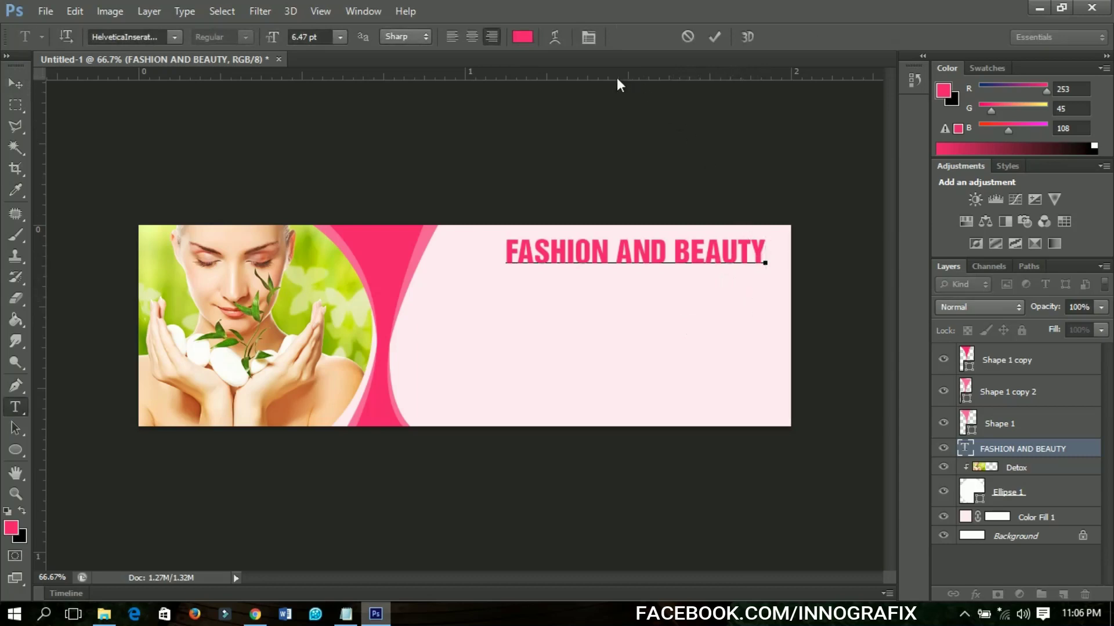
key(ctrl+a)
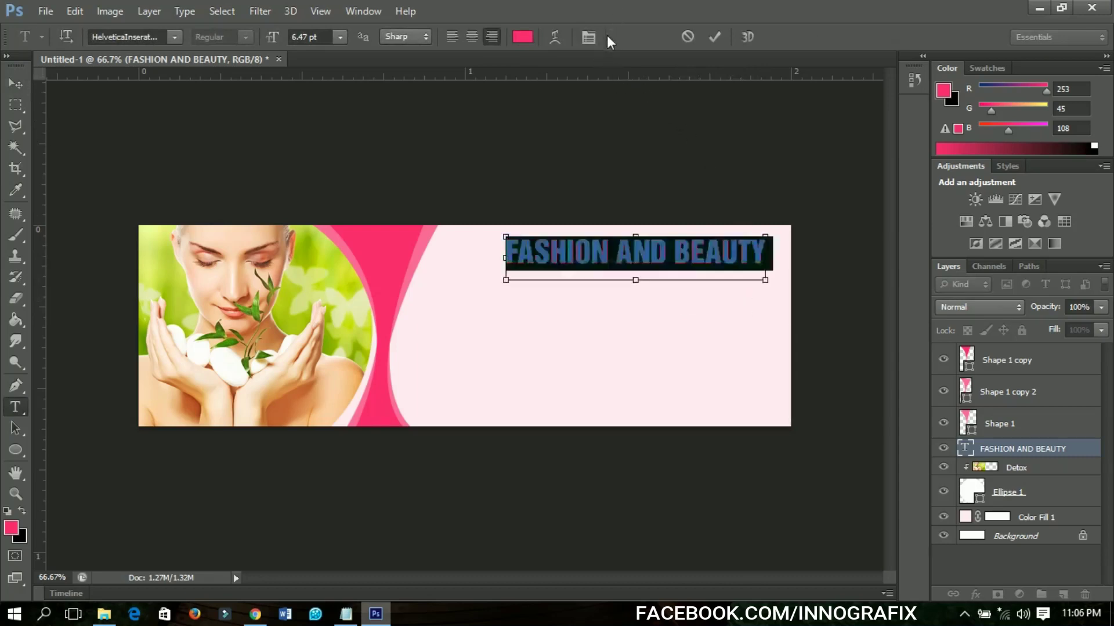
Set the heading leading to 5.16 pt and add a second line, 'Web Banner Design'.
click(594, 35)
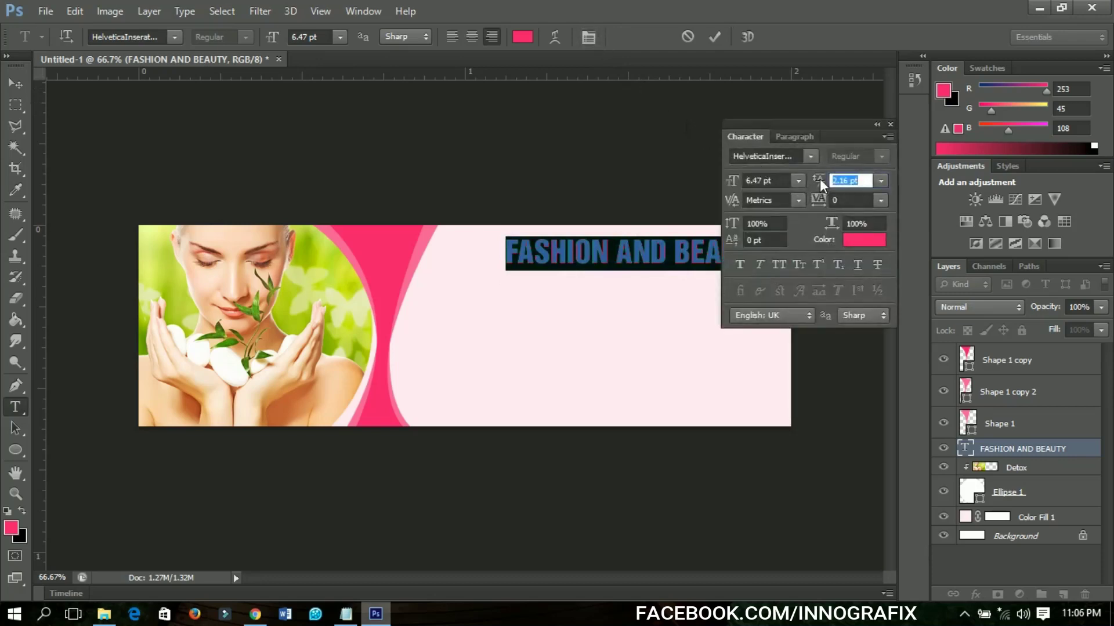
click(719, 249)
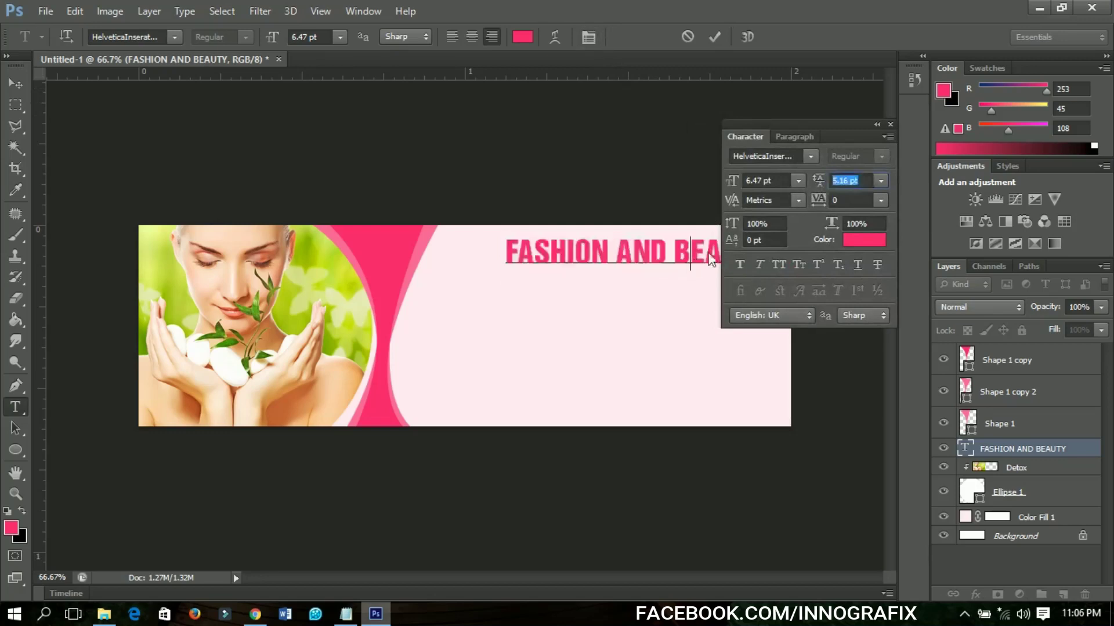
click(890, 124)
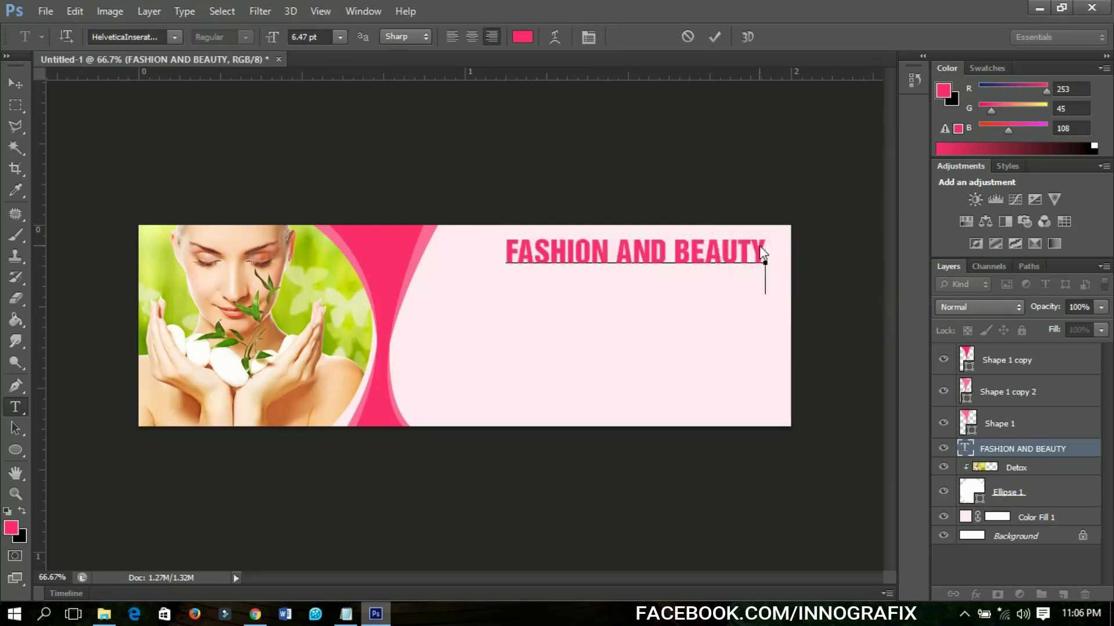
key(Return)
text(Web)
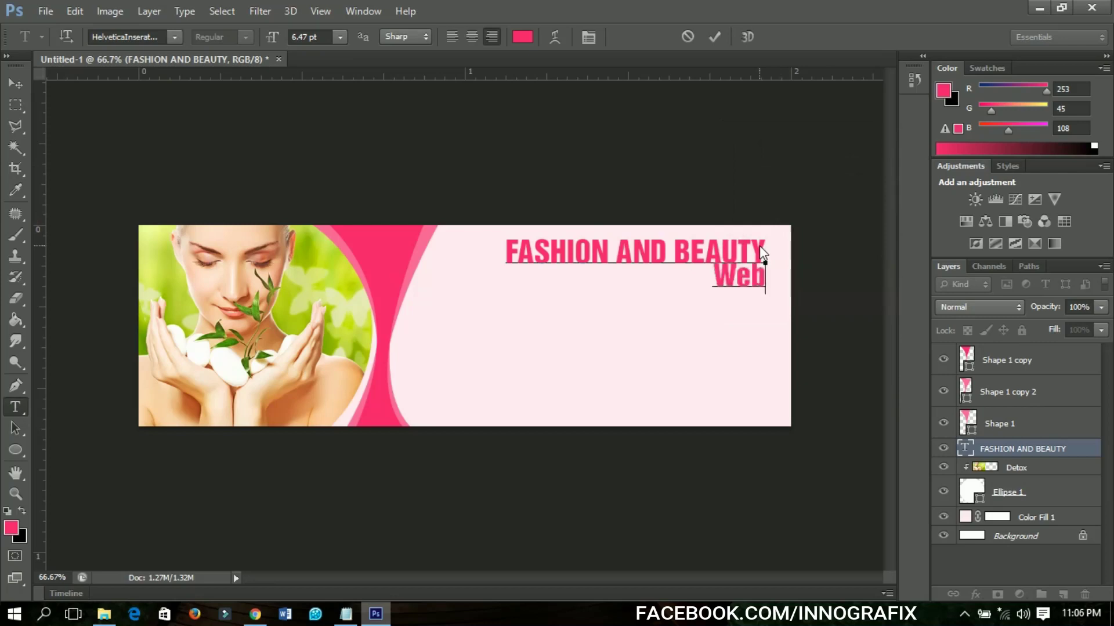
text( Banner)
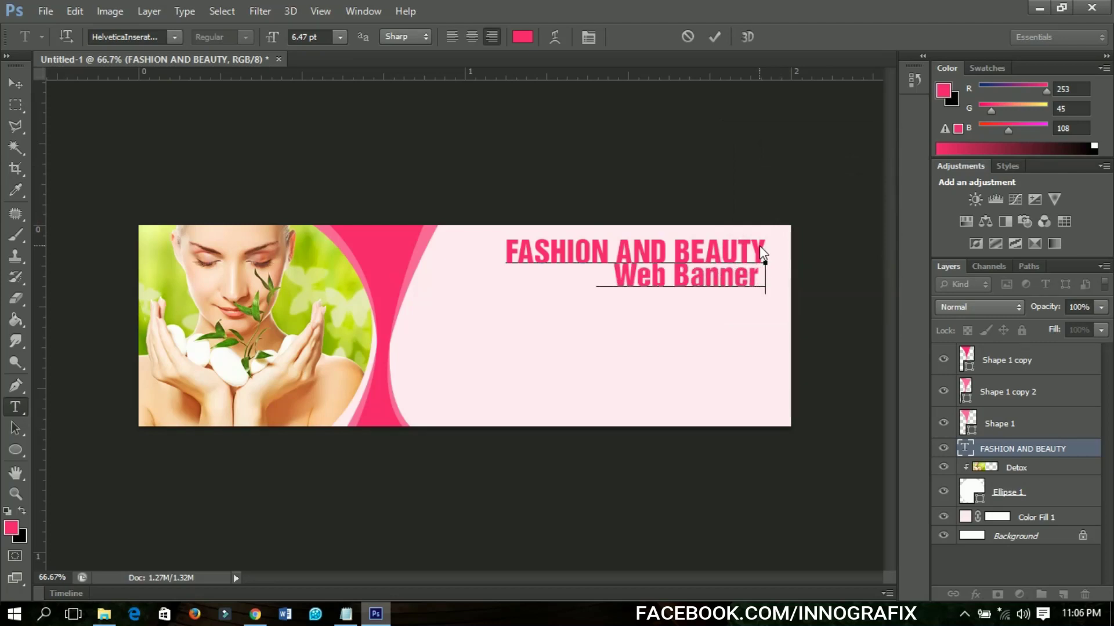
text( Design)
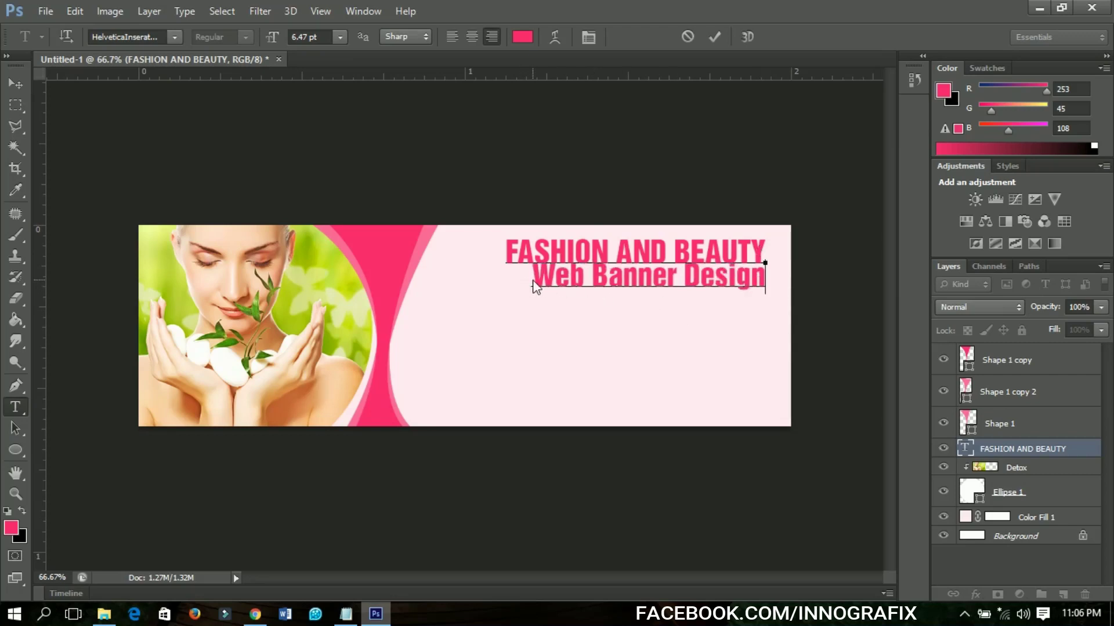
Color the Web Banner Design line black.
drag(534, 286, 850, 281)
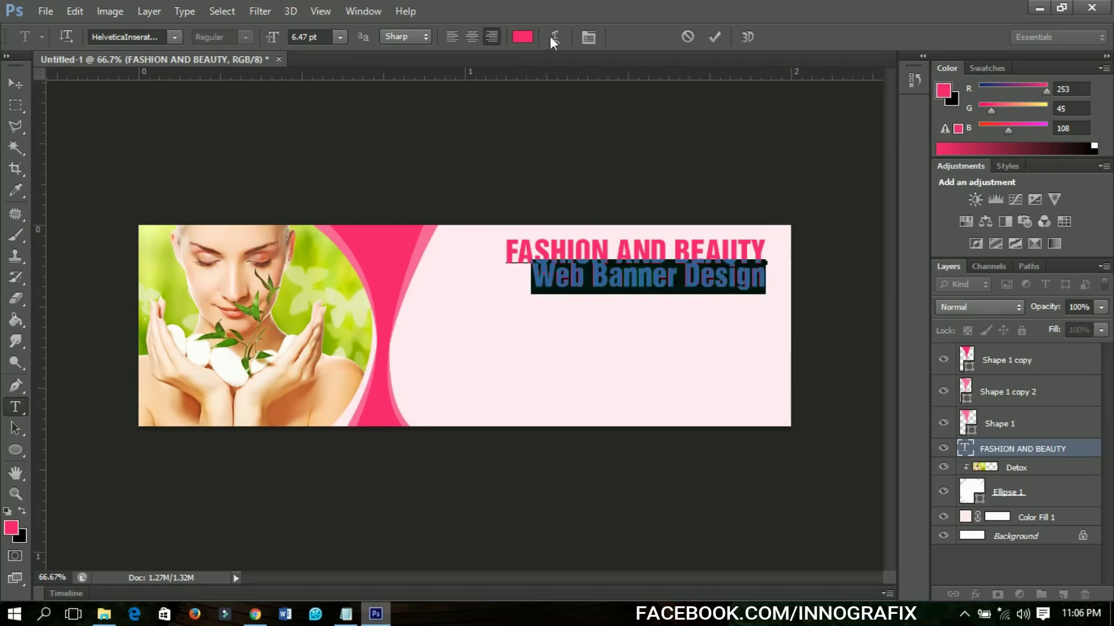
click(522, 37)
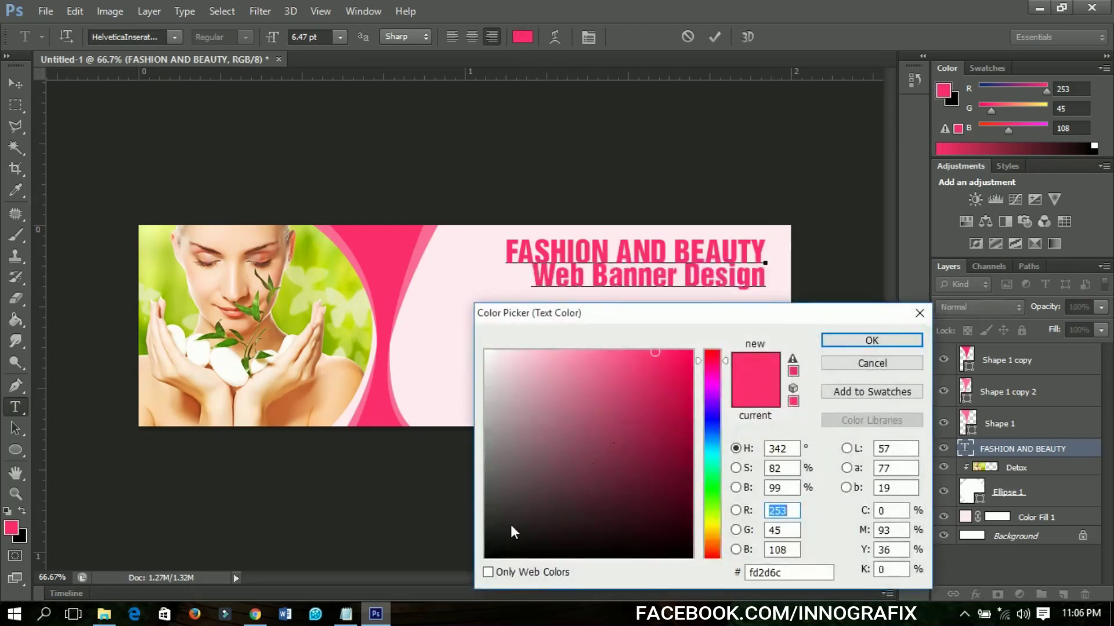
drag(512, 532, 492, 575)
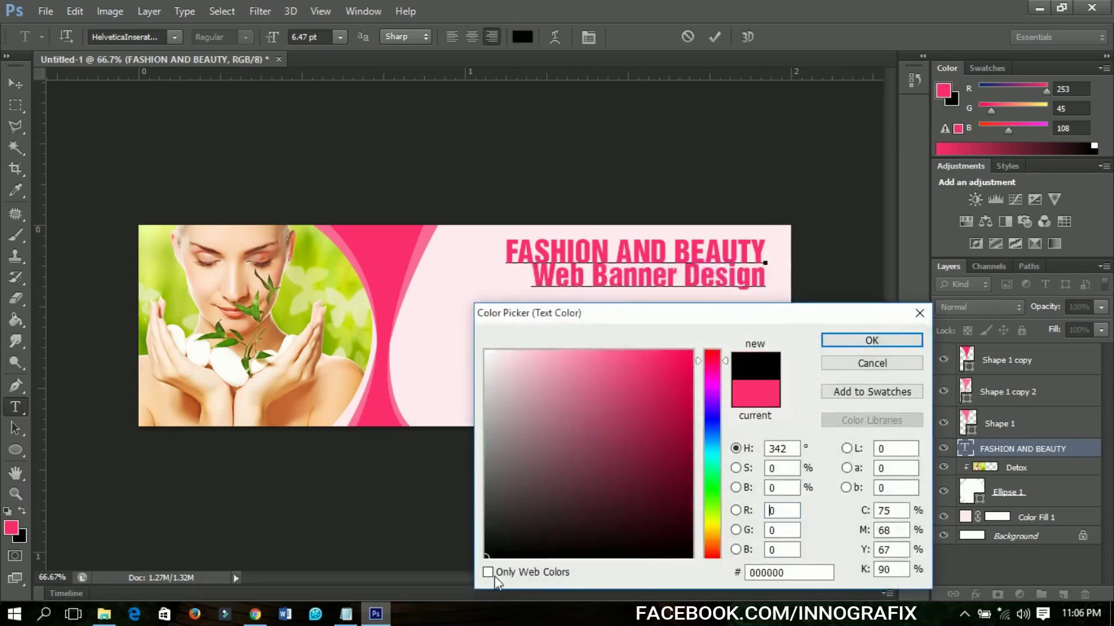
click(830, 344)
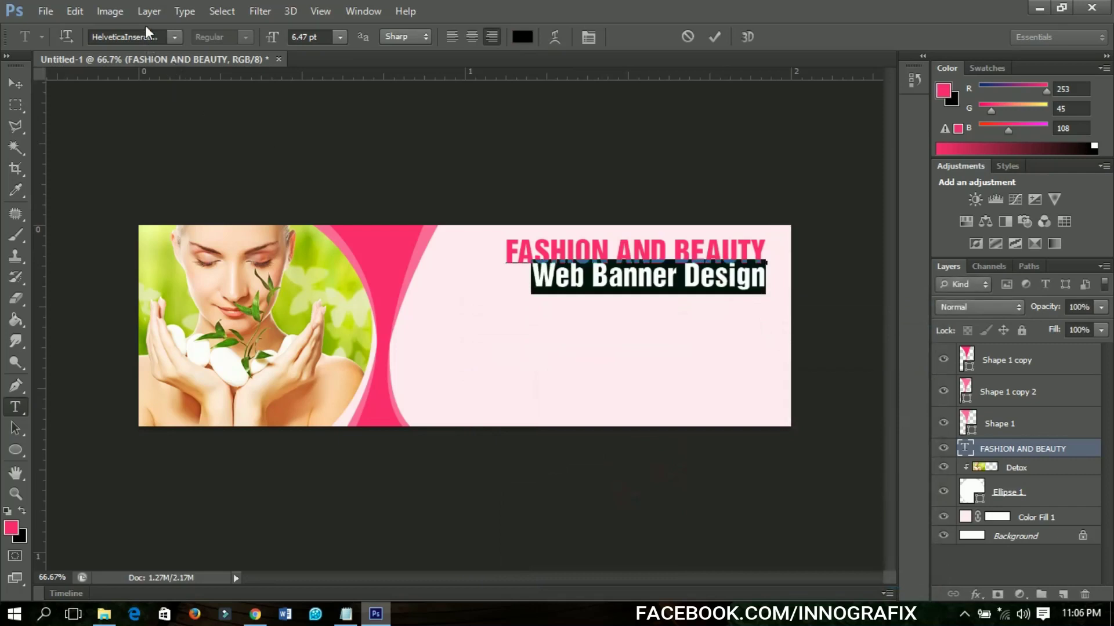
Change the subtitle's font to Daniela and commit the text.
click(144, 34)
text(Daniela)
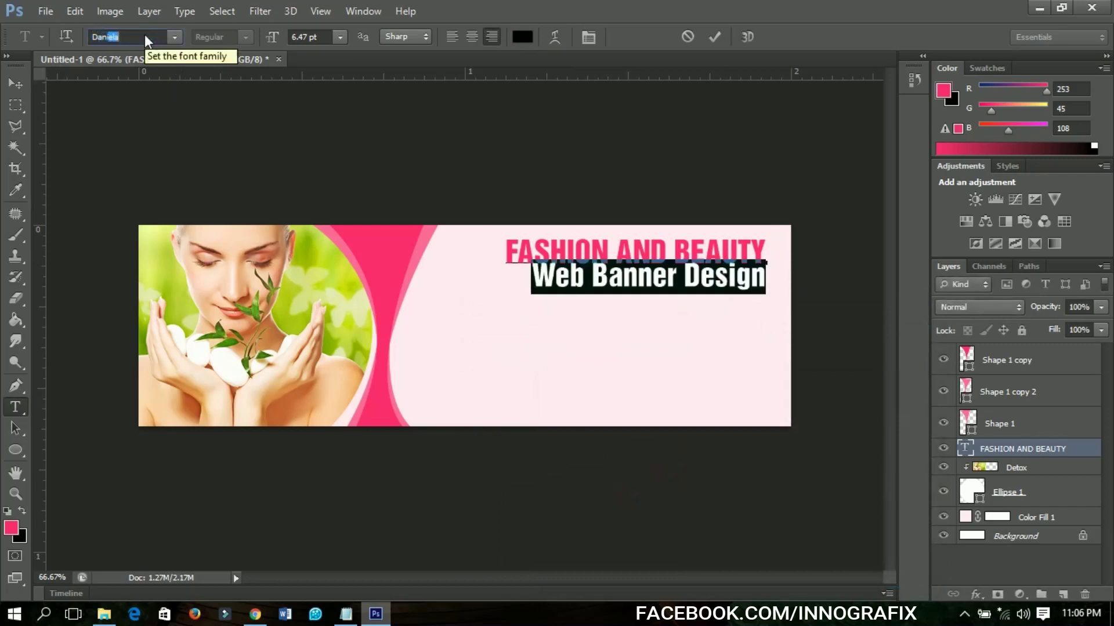
key(Return)
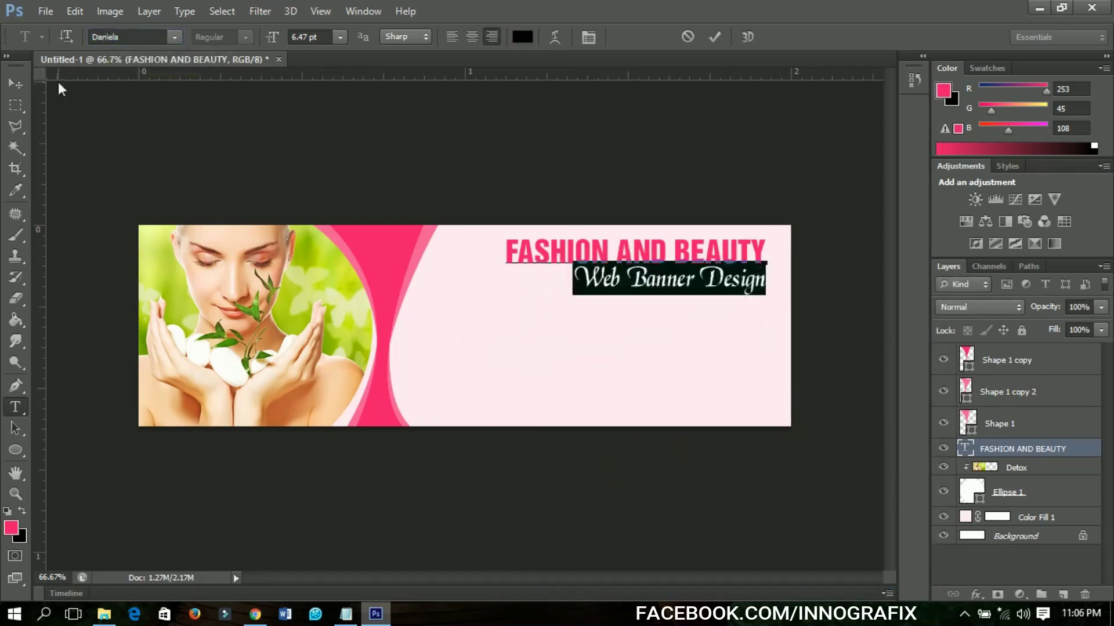
click(19, 85)
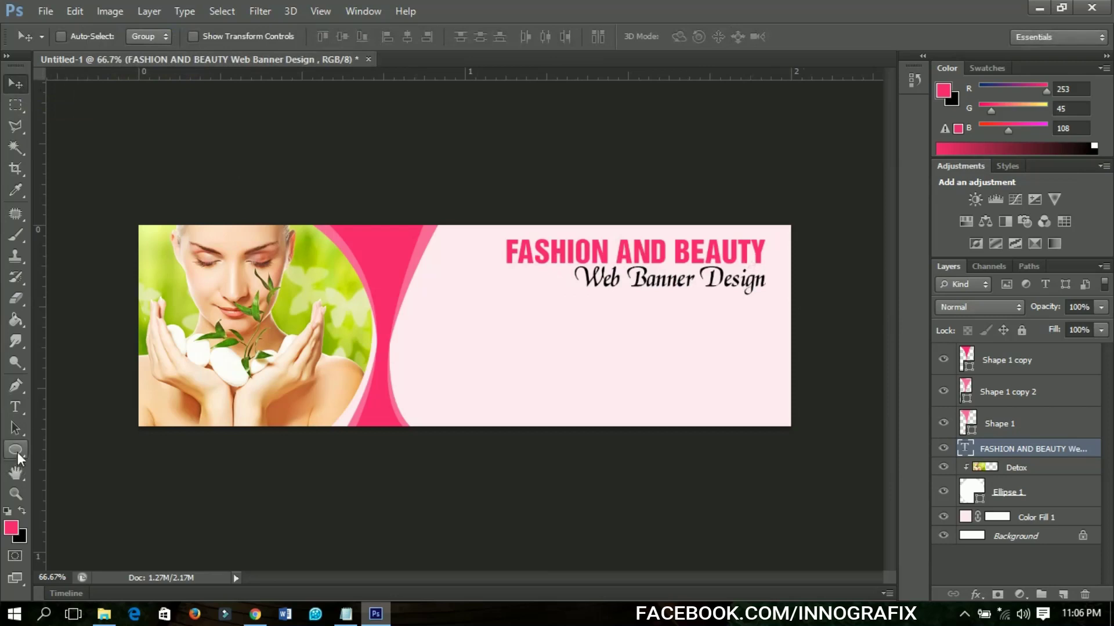
Draw a bar beneath Web Banner Design filled with the banner's sampled pink.
drag(18, 451, 58, 450)
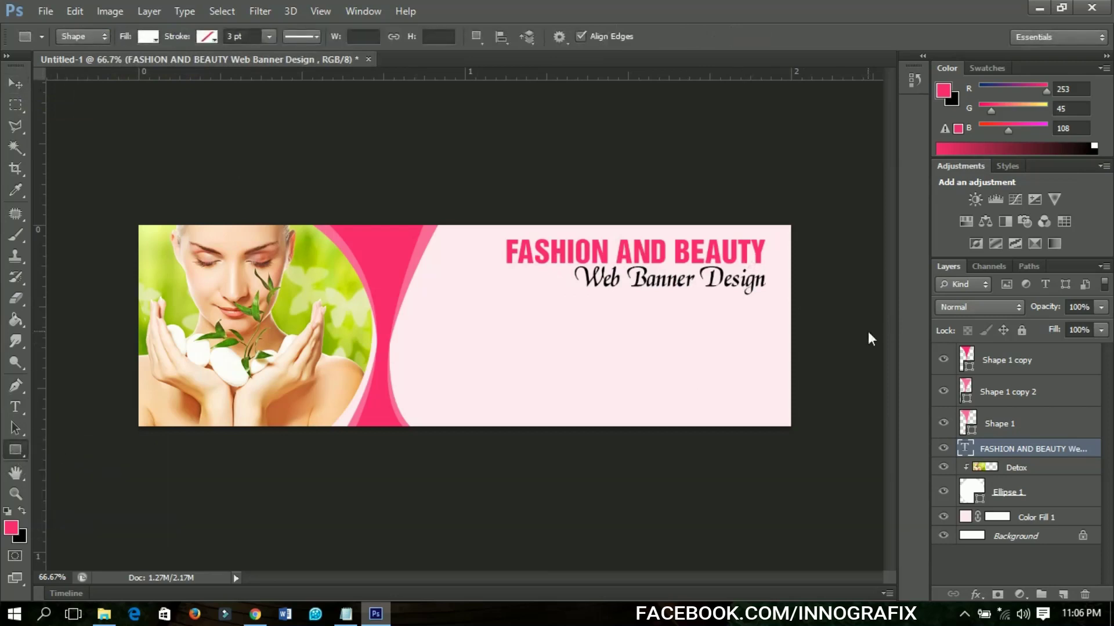
drag(584, 287, 771, 292)
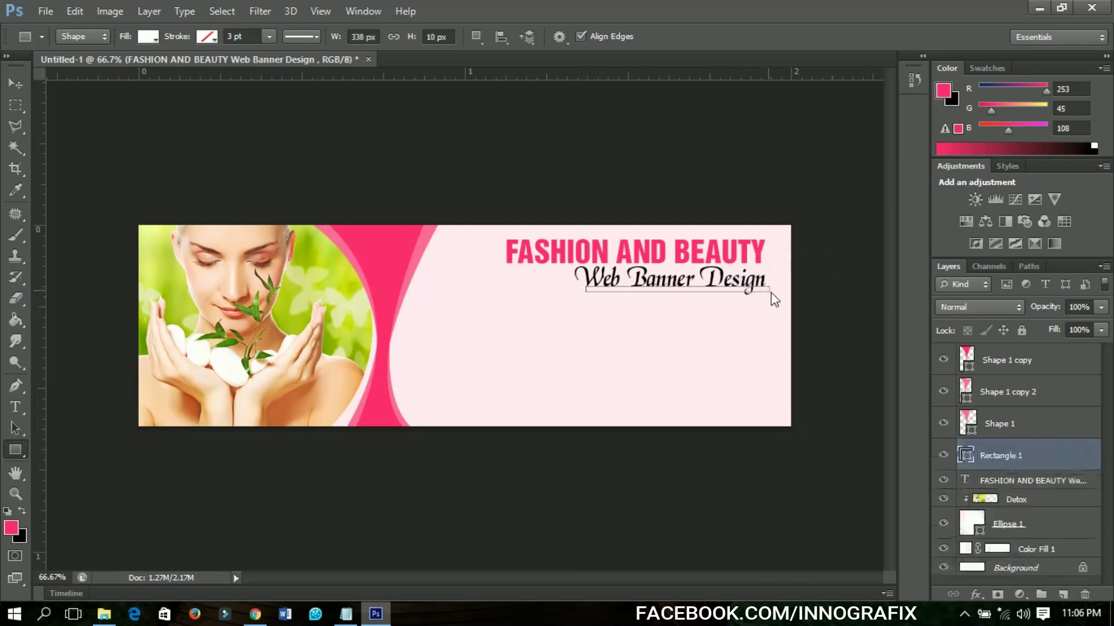
double_click(967, 455)
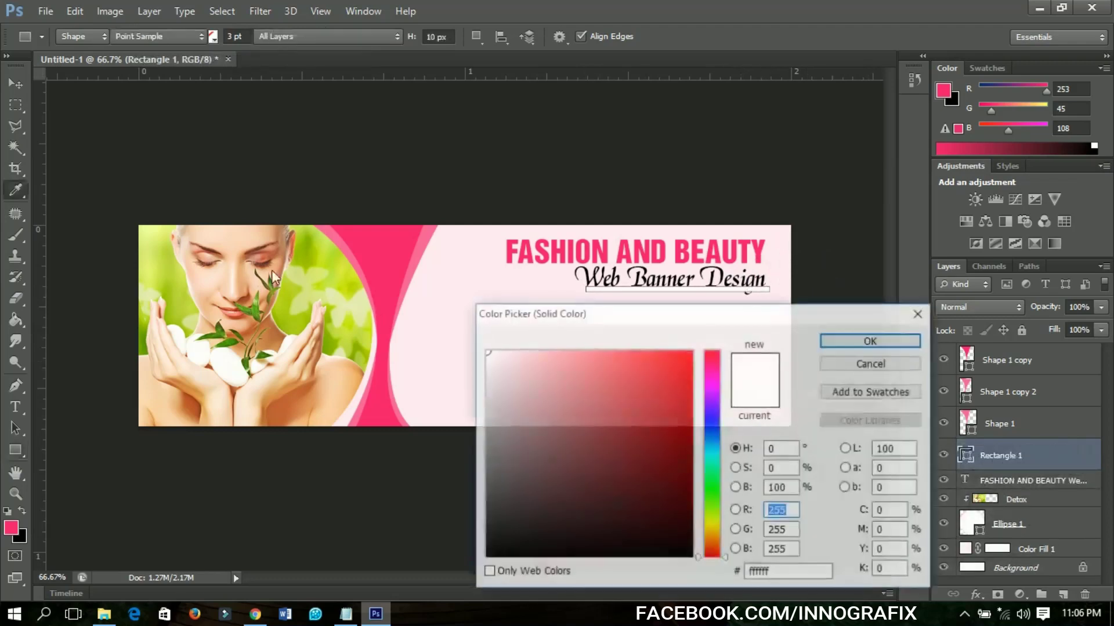
click(377, 237)
click(893, 343)
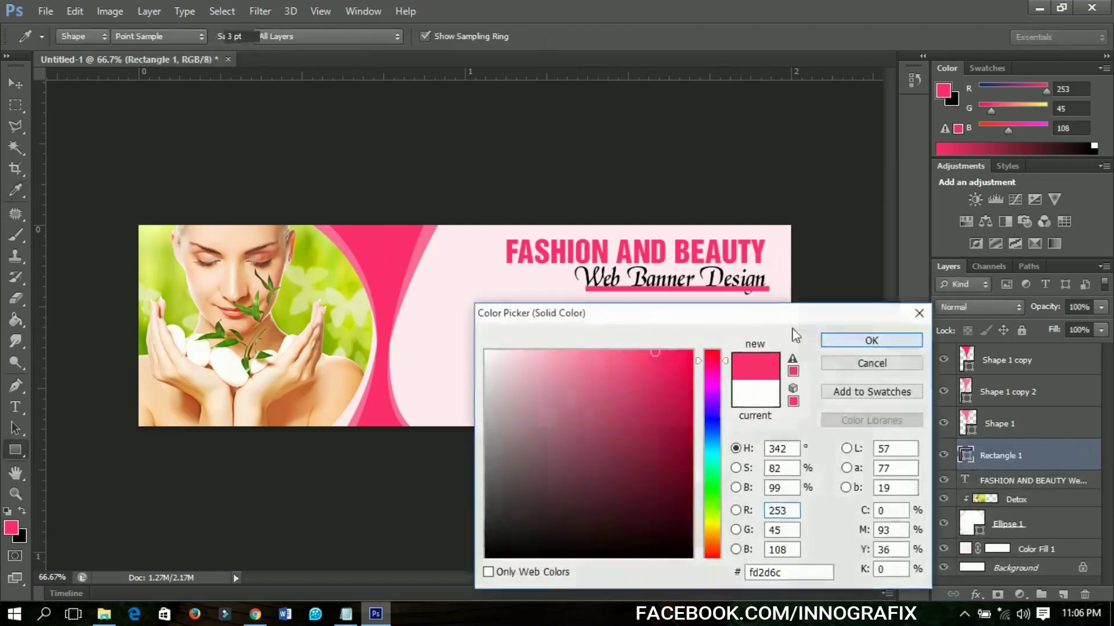
Make the underline bar much thinner and nudge it slightly down.
click(24, 86)
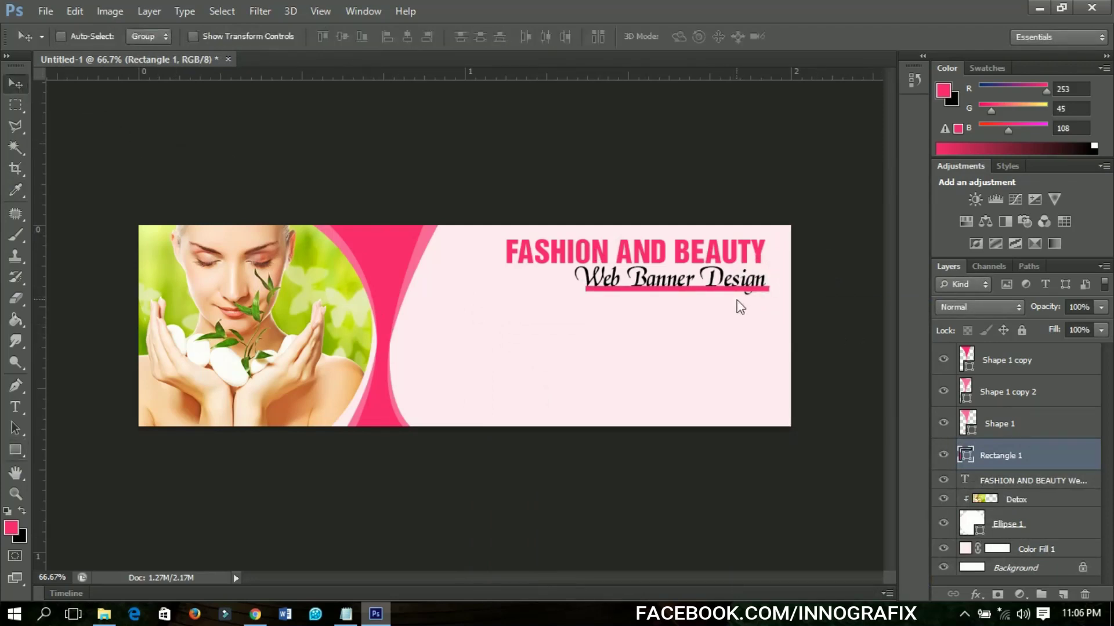
scroll(737, 300, up, 2)
scroll(720, 325, up, 2)
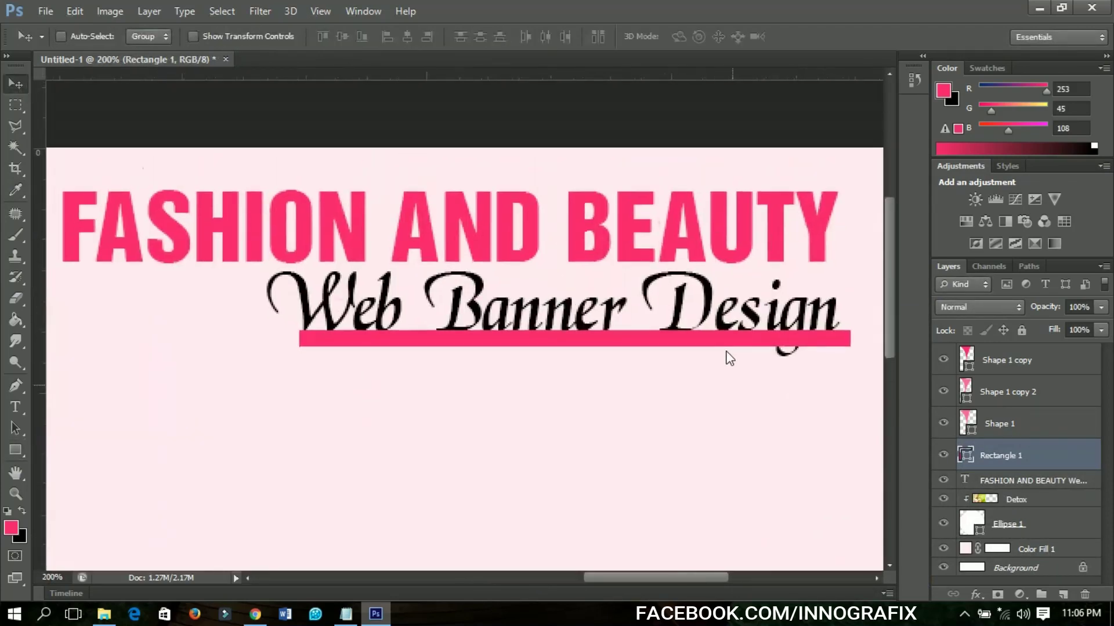
scroll(730, 358, down, 1)
key(ctrl+t)
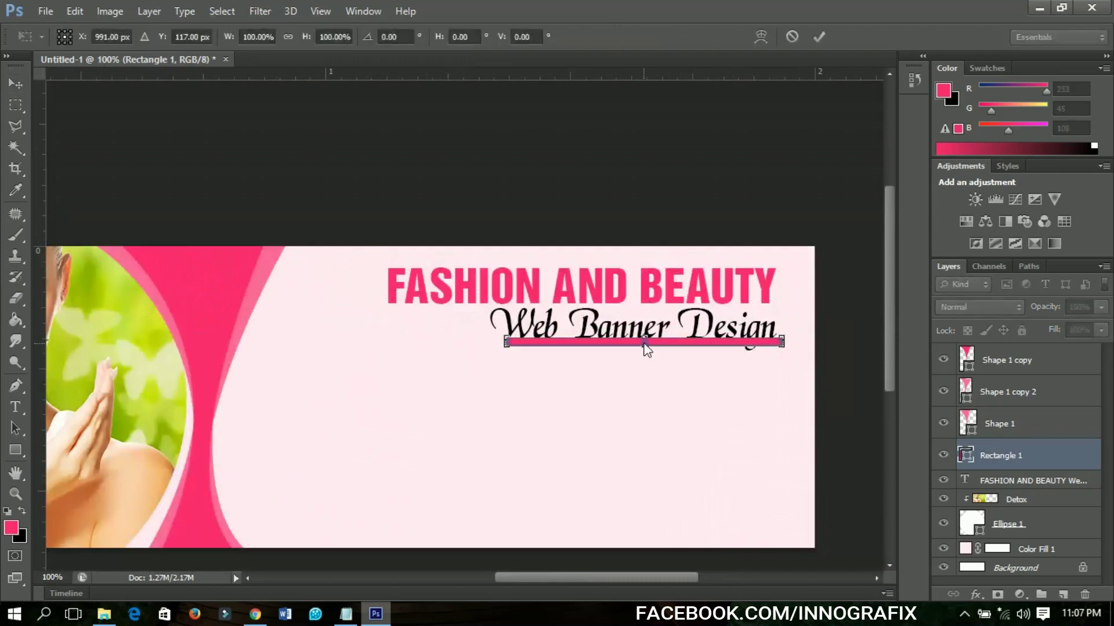
drag(643, 344, 647, 348)
key(Return)
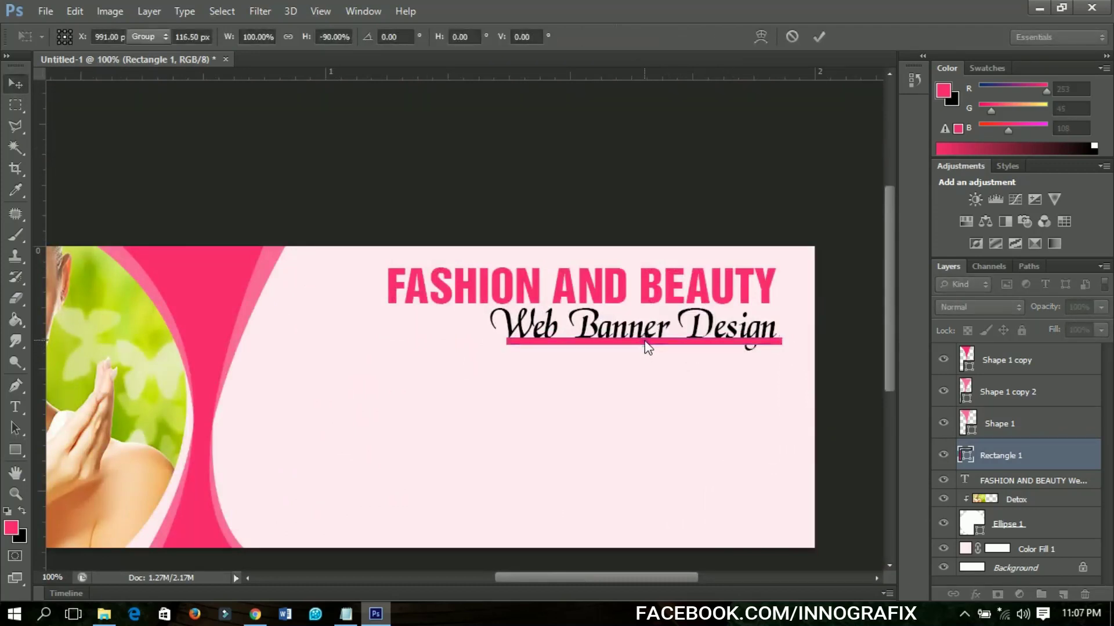
key(Down)
key(Down)
key(Down)
key(Down)
key(Down)
key(Down)
key(Down)
key(Down)
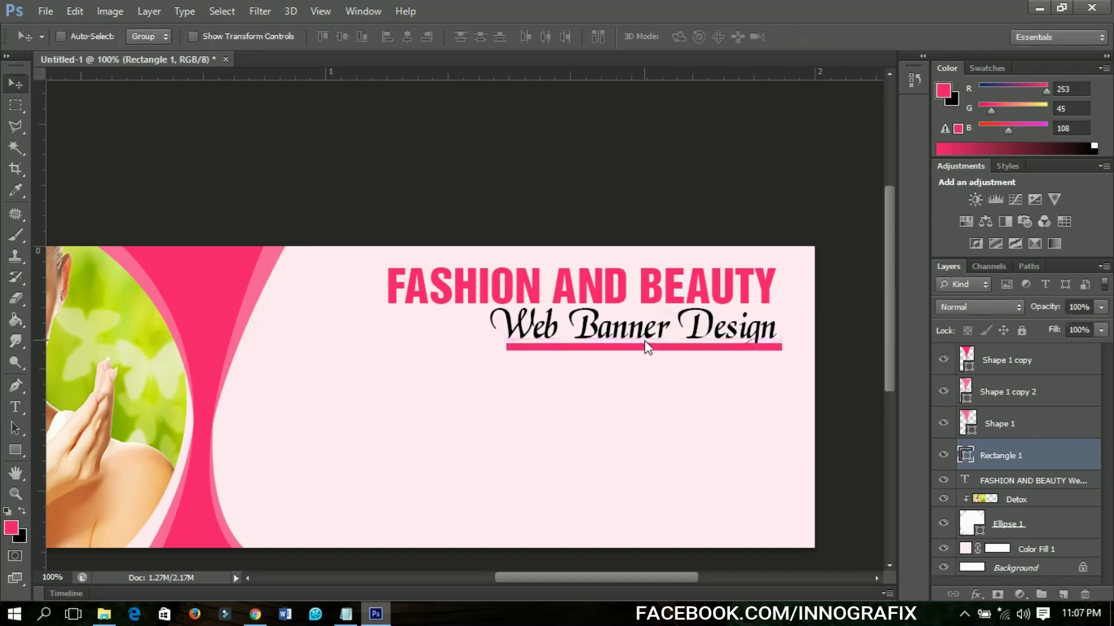
key(Down)
key(Down)
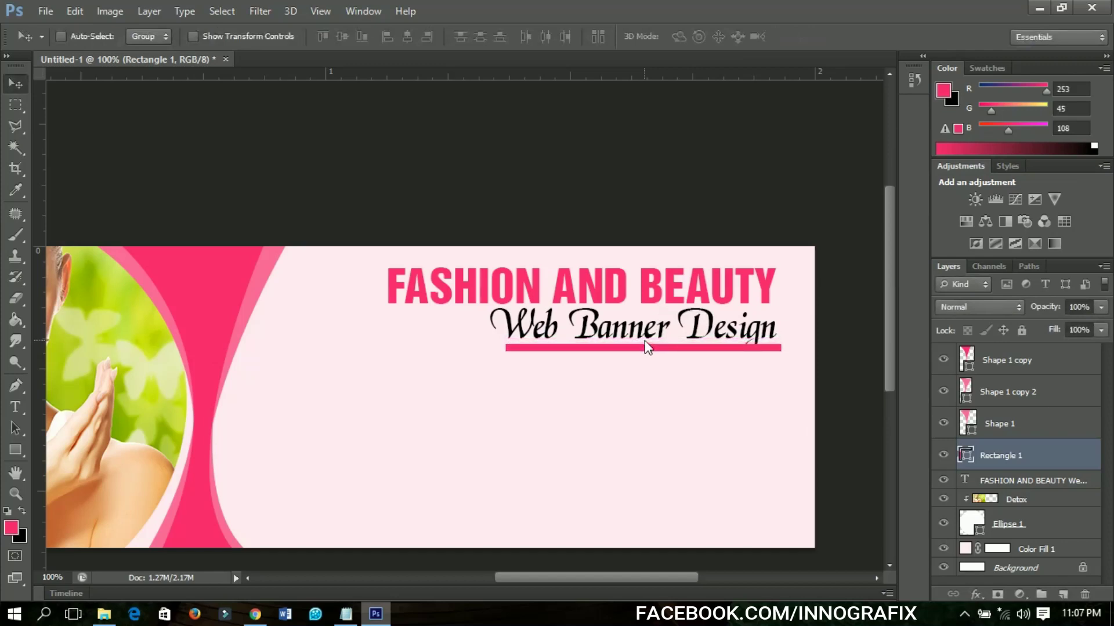
Zoom out to the whole banner and select the Ellipse tool.
key(ctrl+minus)
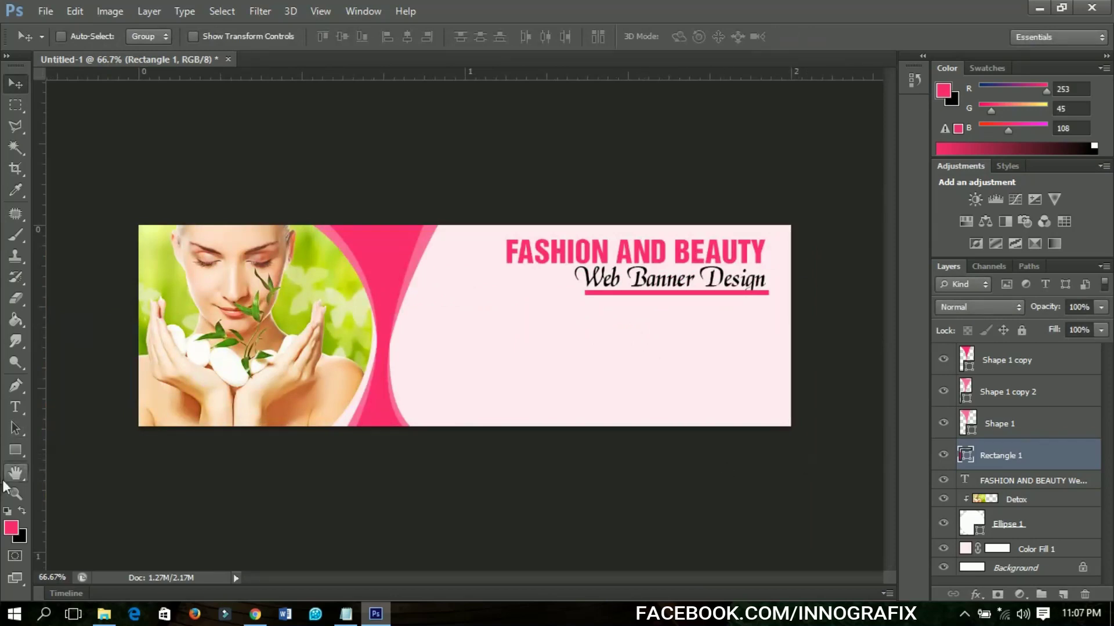
click(16, 450)
click(90, 479)
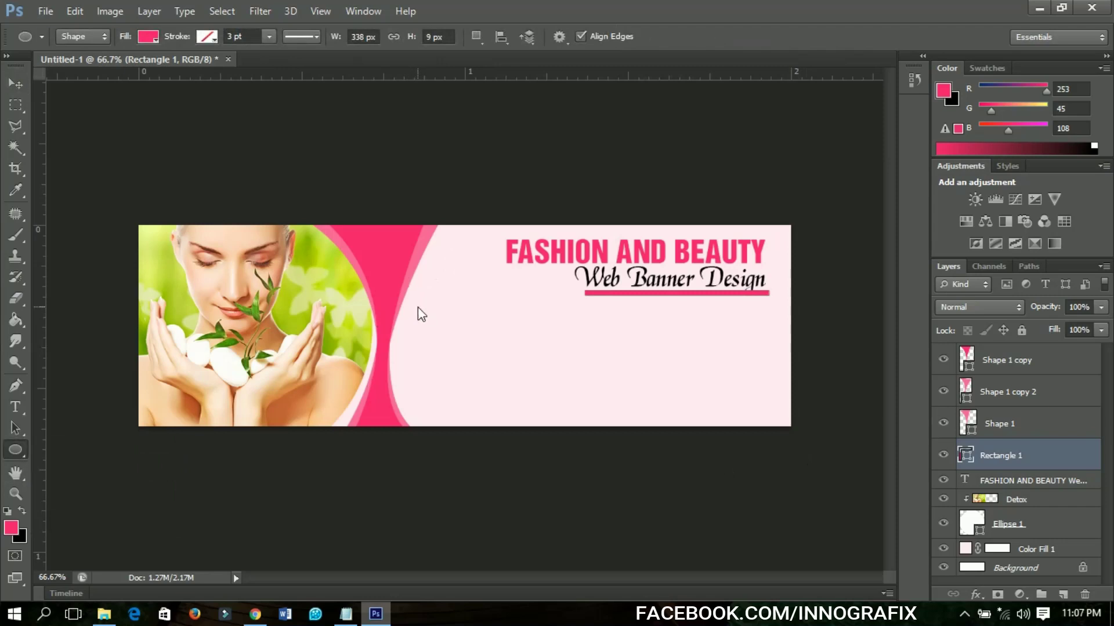
Draw a white circle above the heading layer and position it beside the pink curve.
click(1032, 487)
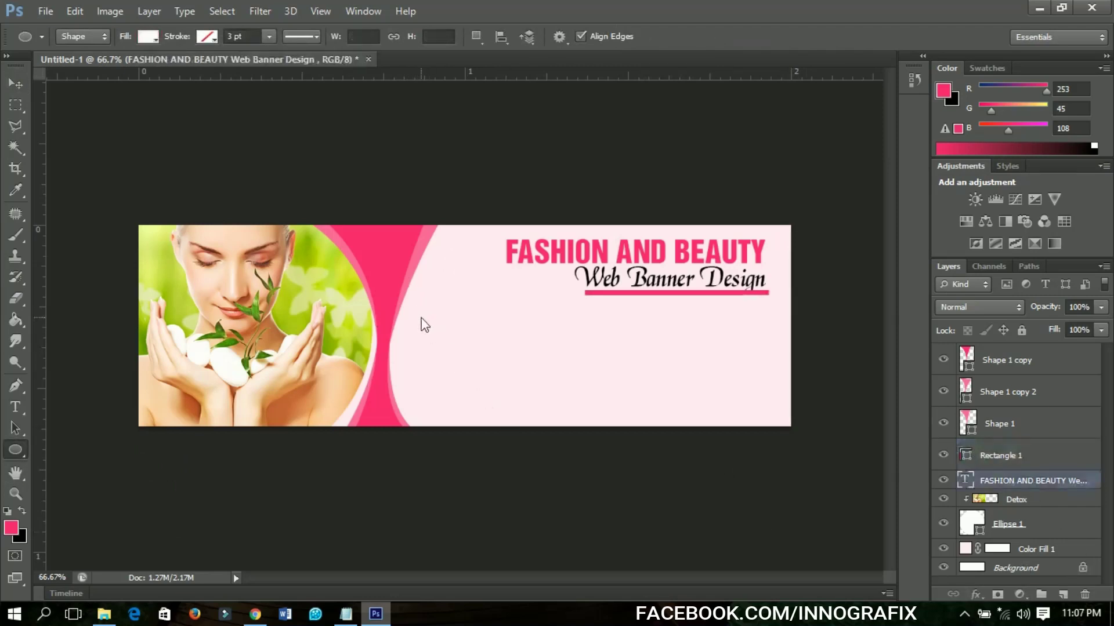
drag(417, 303, 552, 431)
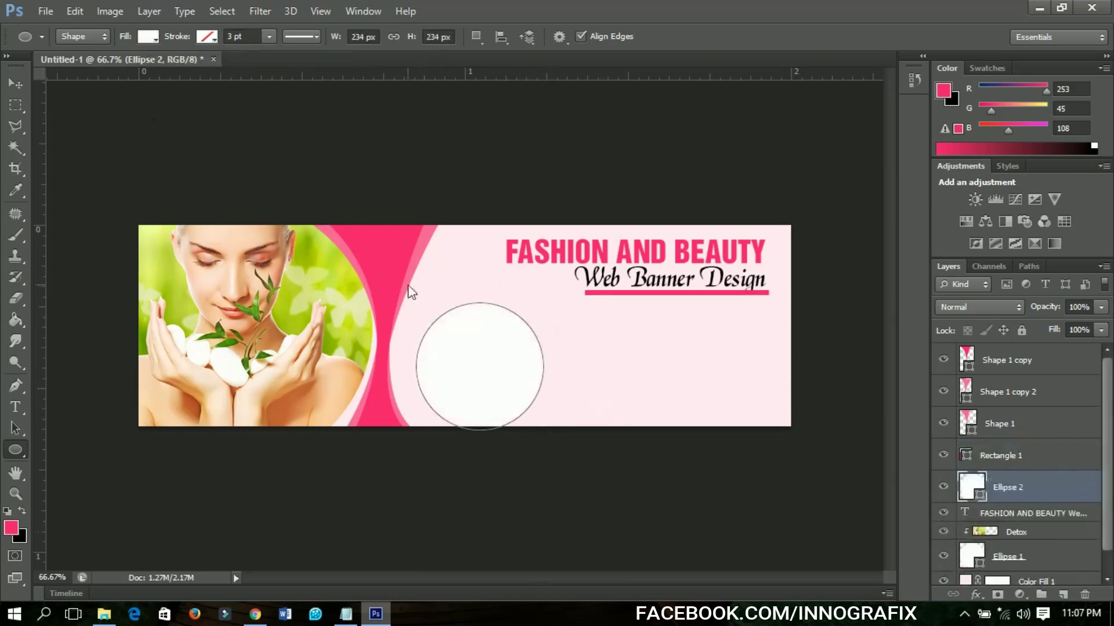
click(16, 83)
drag(465, 381, 458, 356)
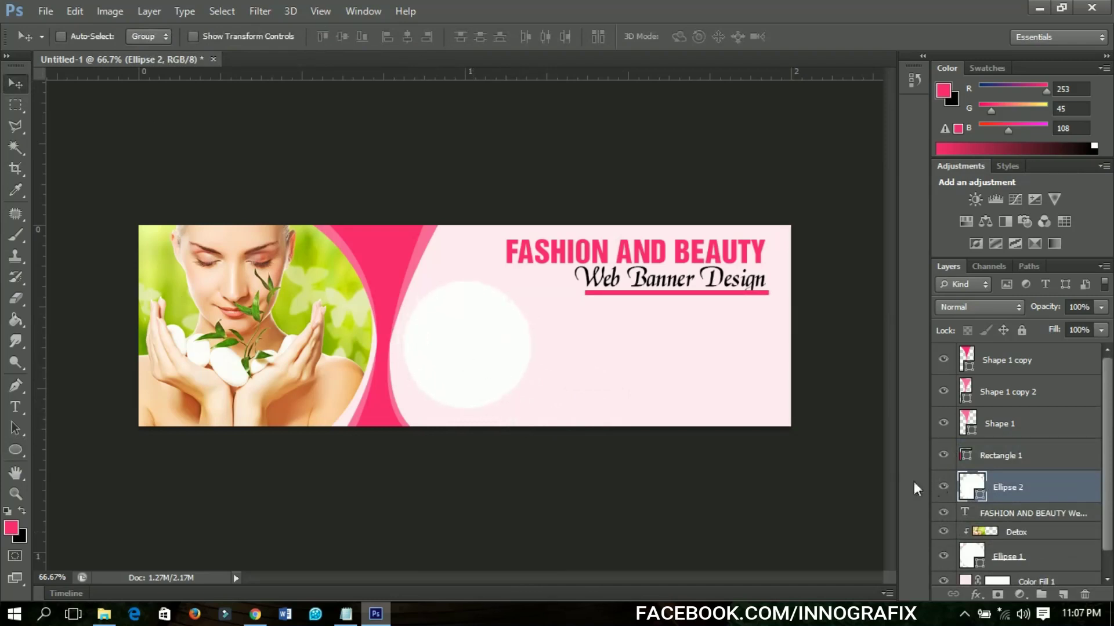
click(45, 11)
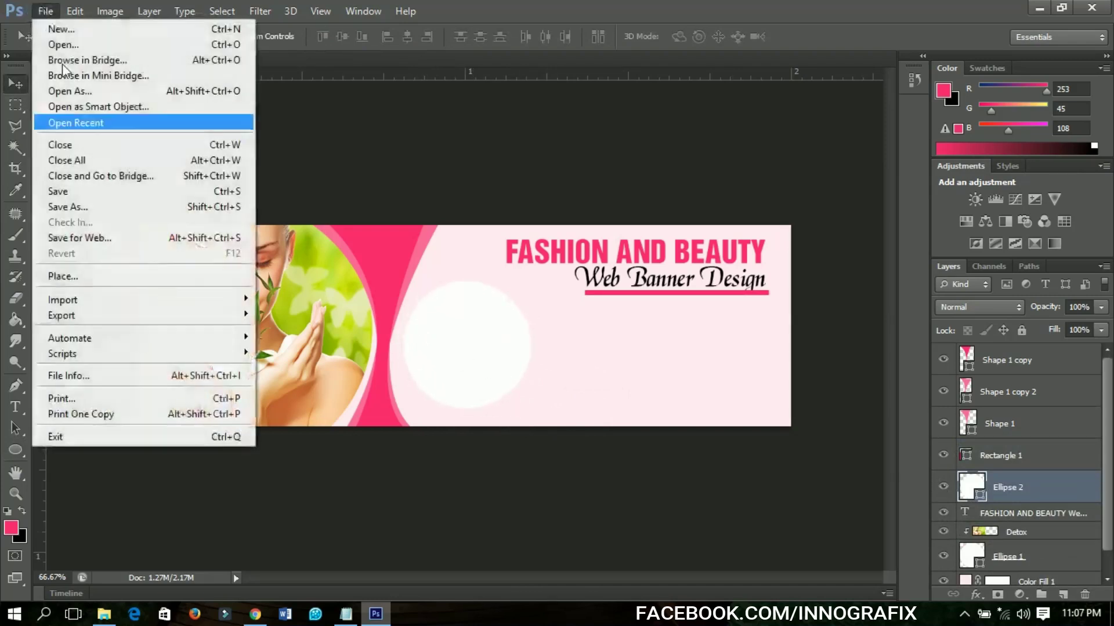
Place the model photo, rasterize it and clip it into the circle.
click(93, 277)
click(453, 186)
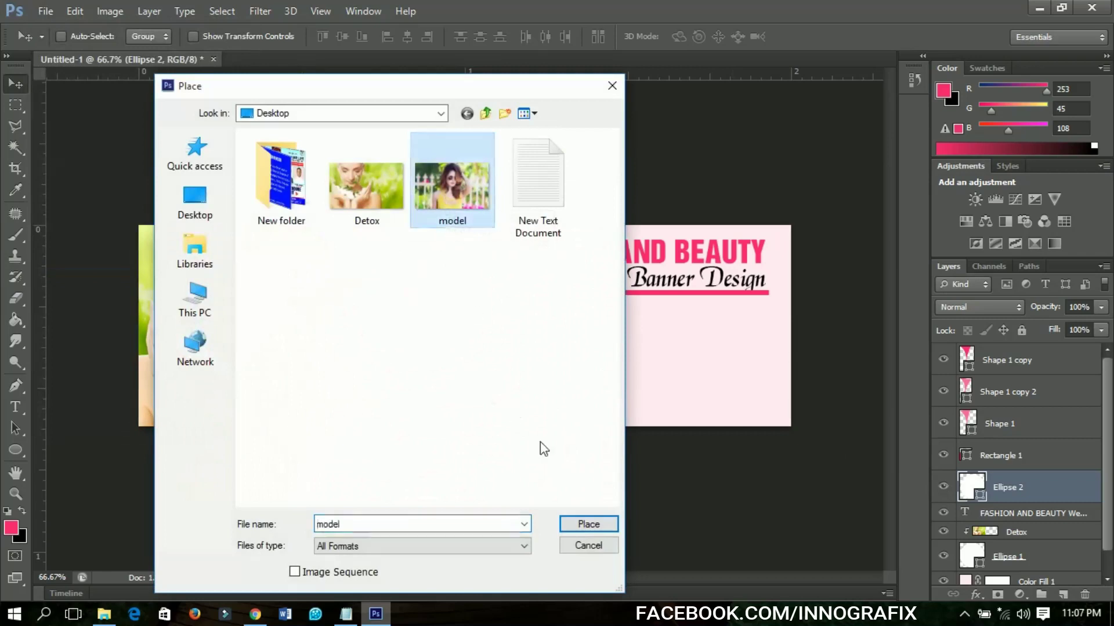
click(575, 523)
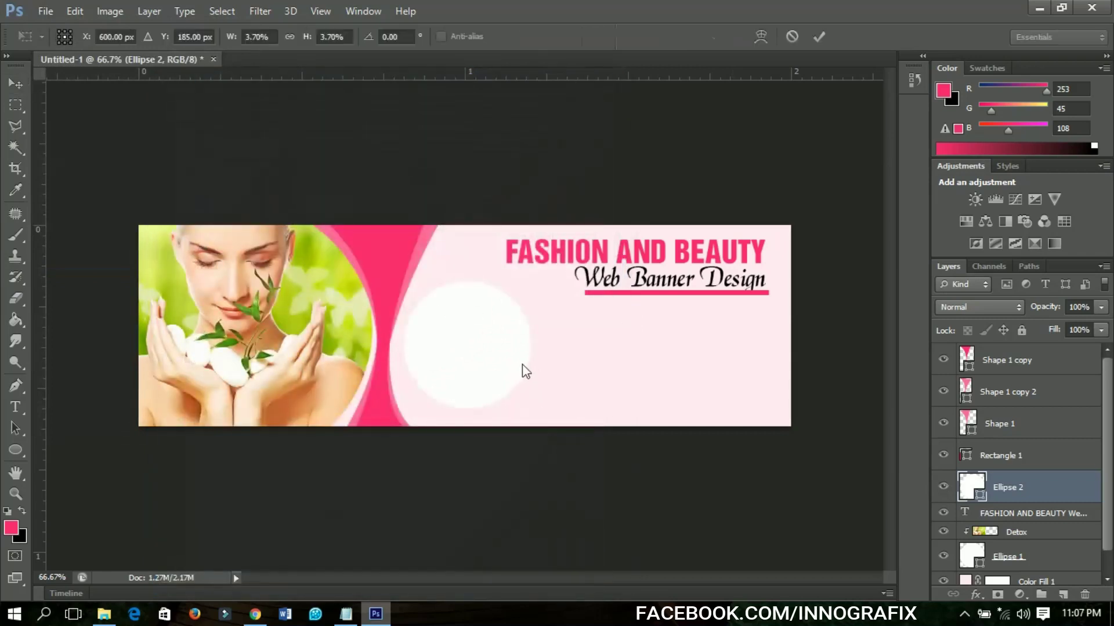
key(Return)
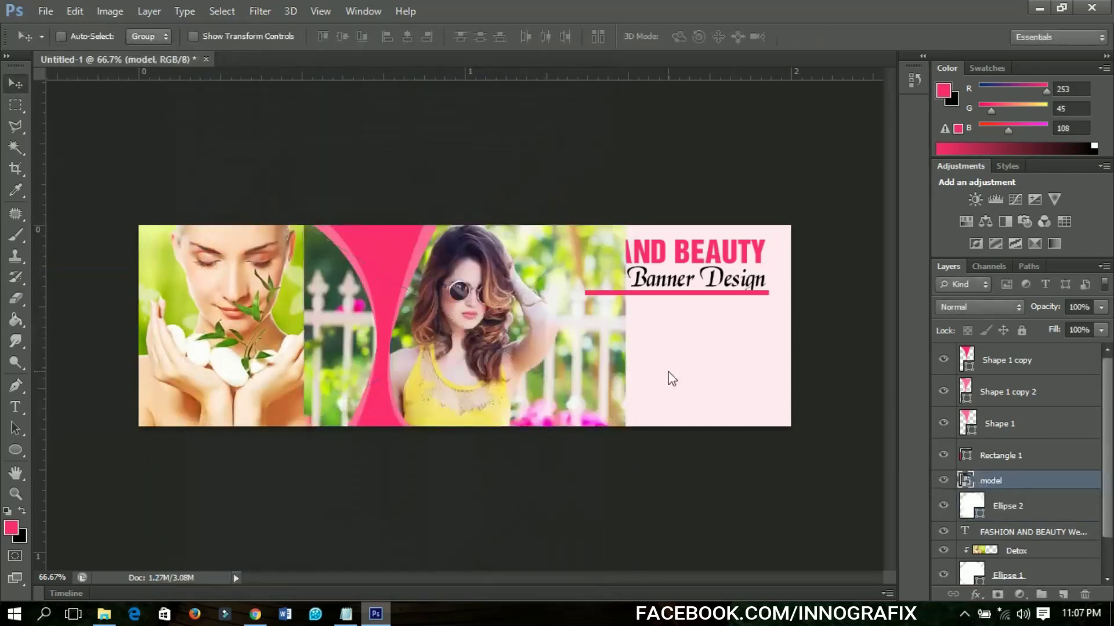
right_click(1045, 479)
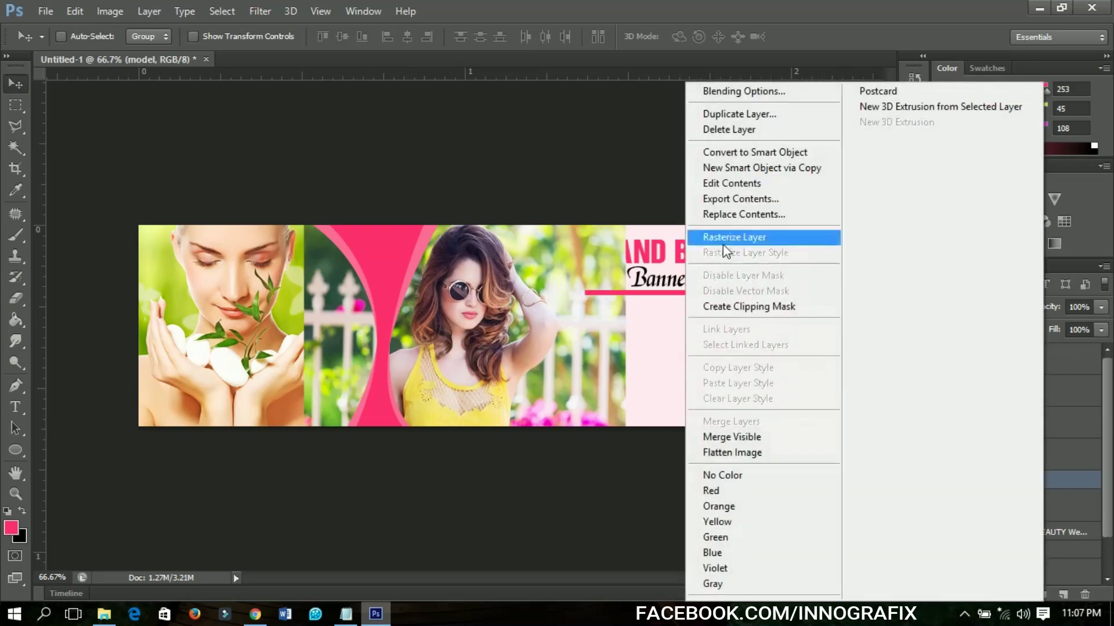
click(728, 237)
right_click(1001, 477)
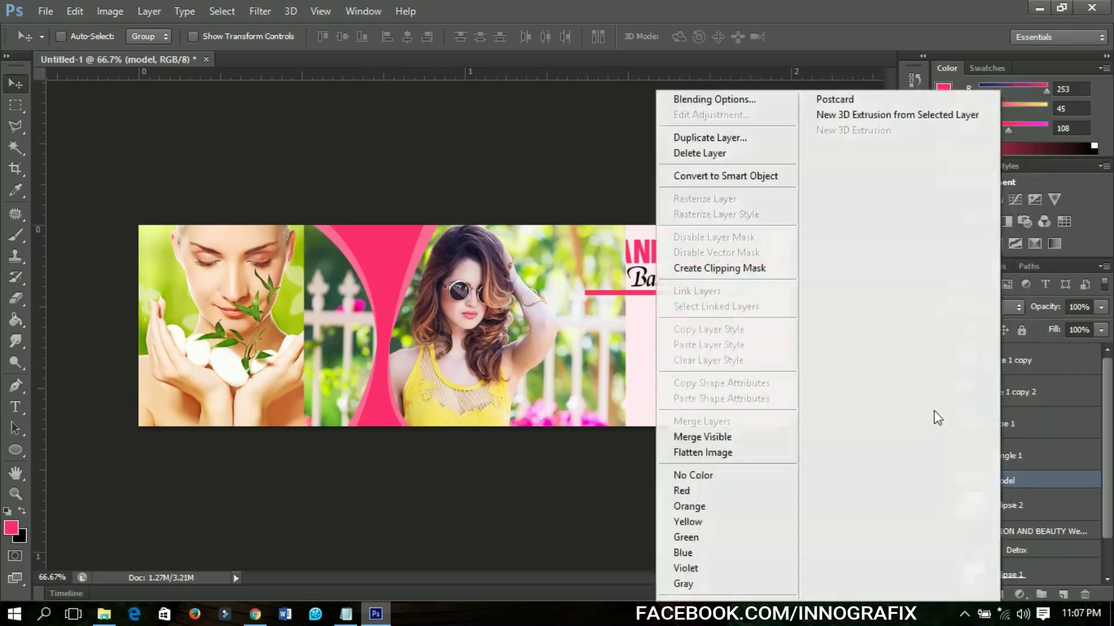
click(737, 269)
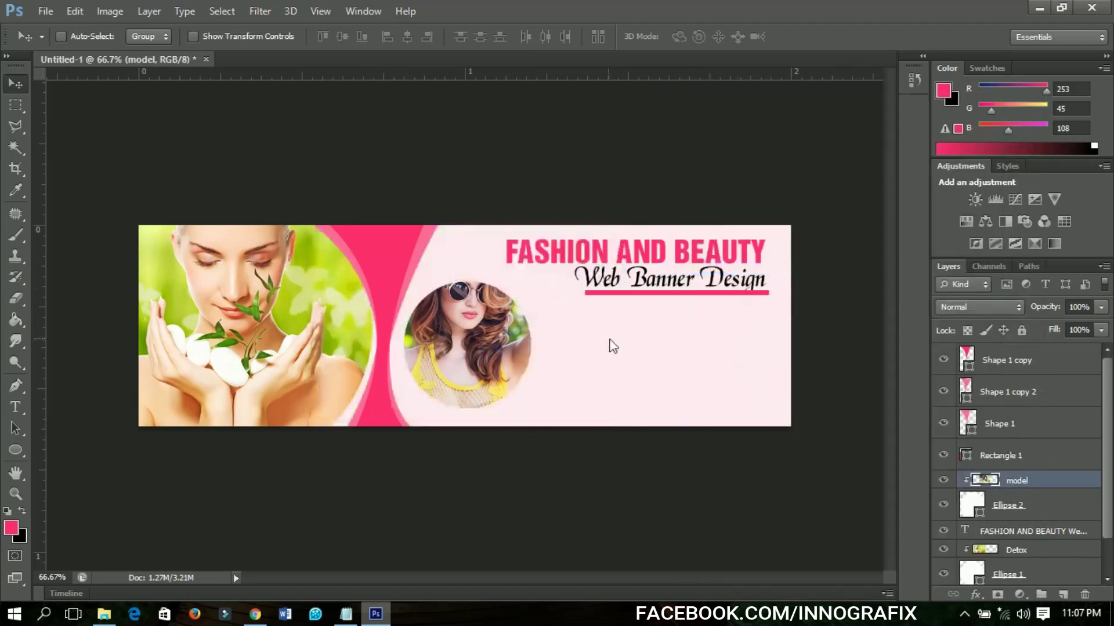
Scale the clipped photo to about 77%, shift it down, and boost its saturation.
key(ctrl+t)
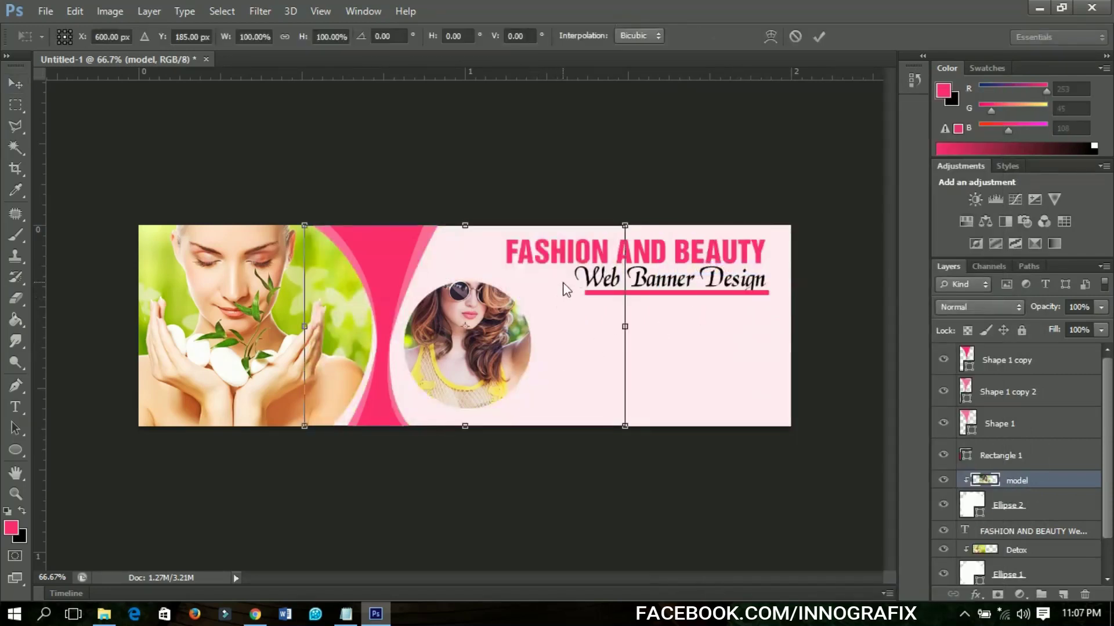
drag(619, 229, 584, 283)
key(Return)
drag(506, 346, 509, 367)
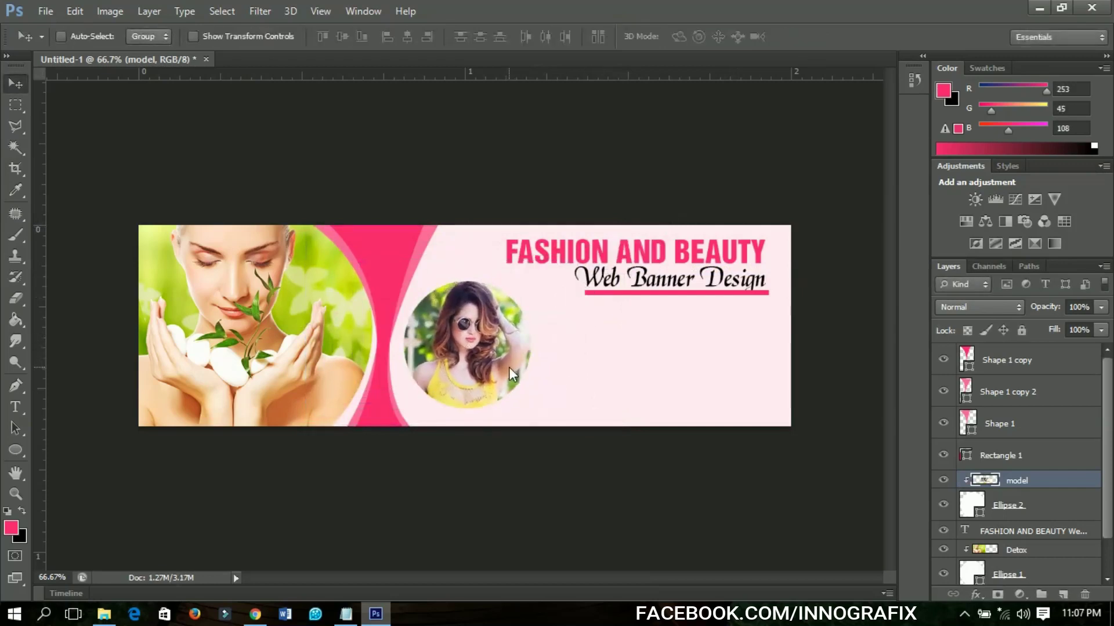
key(ctrl+u)
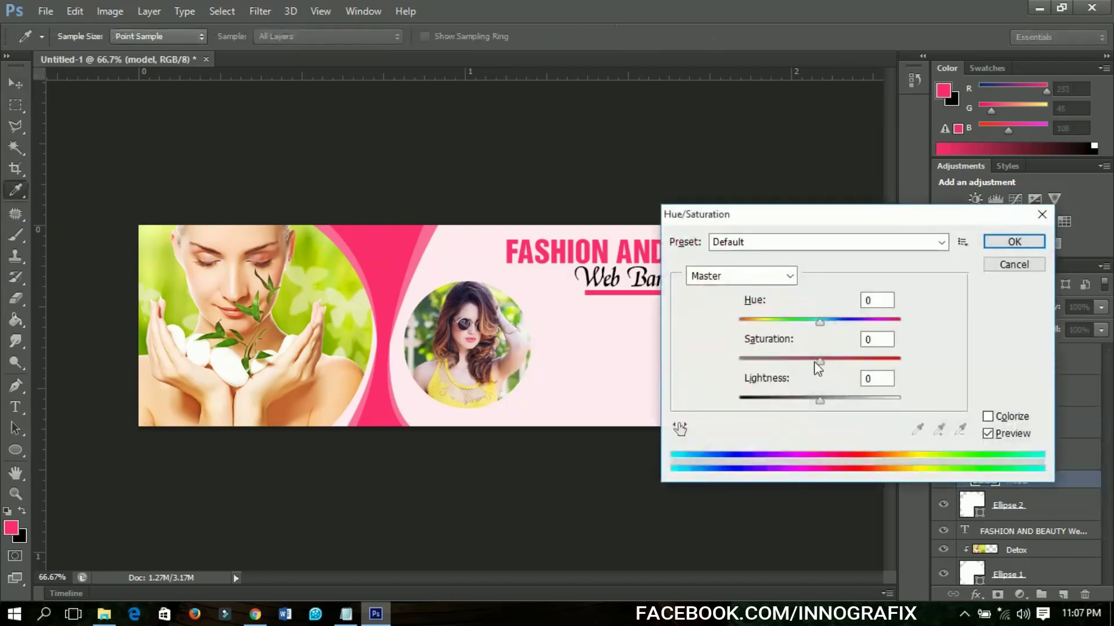
drag(814, 360, 831, 368)
click(1009, 243)
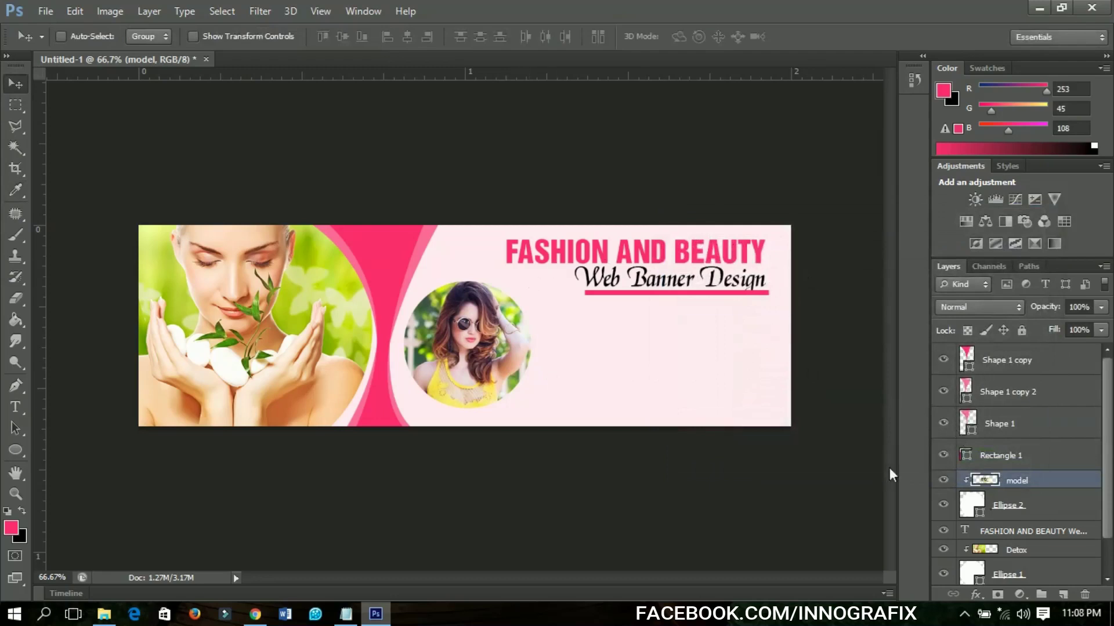
Draw a 571 × 46 px bar at the banner's bottom right, filled with sampled pink.
drag(18, 442, 113, 450)
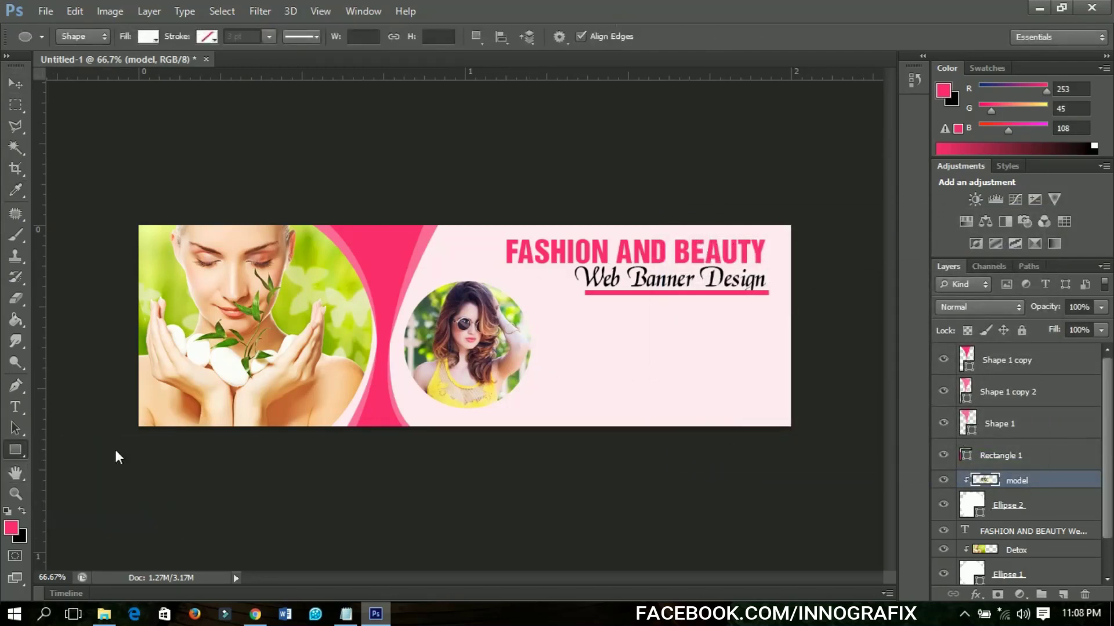
drag(534, 395, 845, 419)
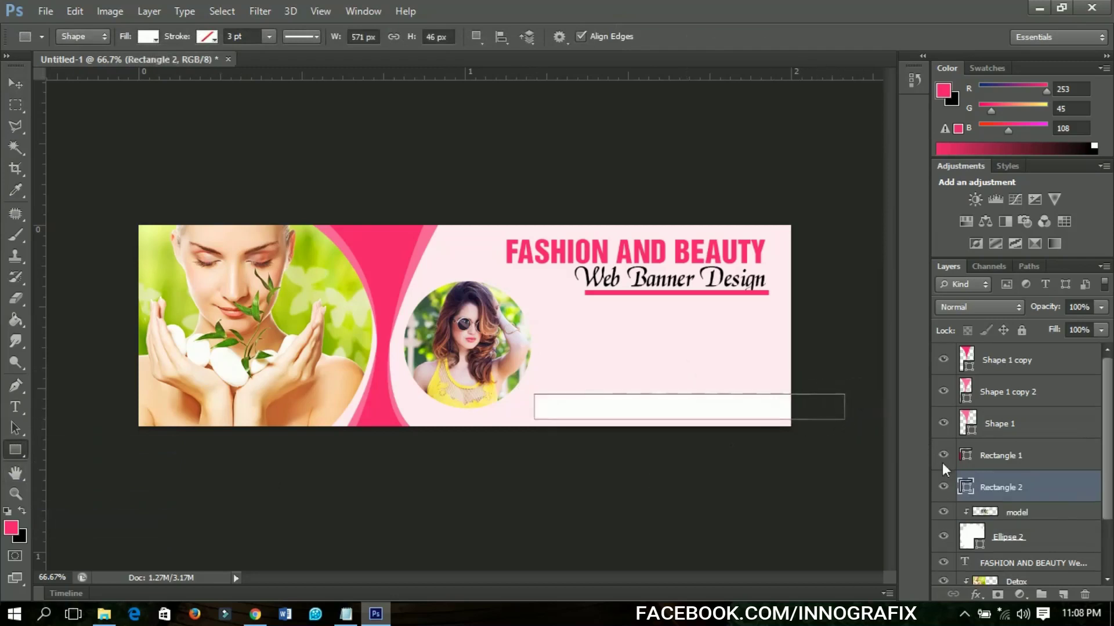
double_click(966, 486)
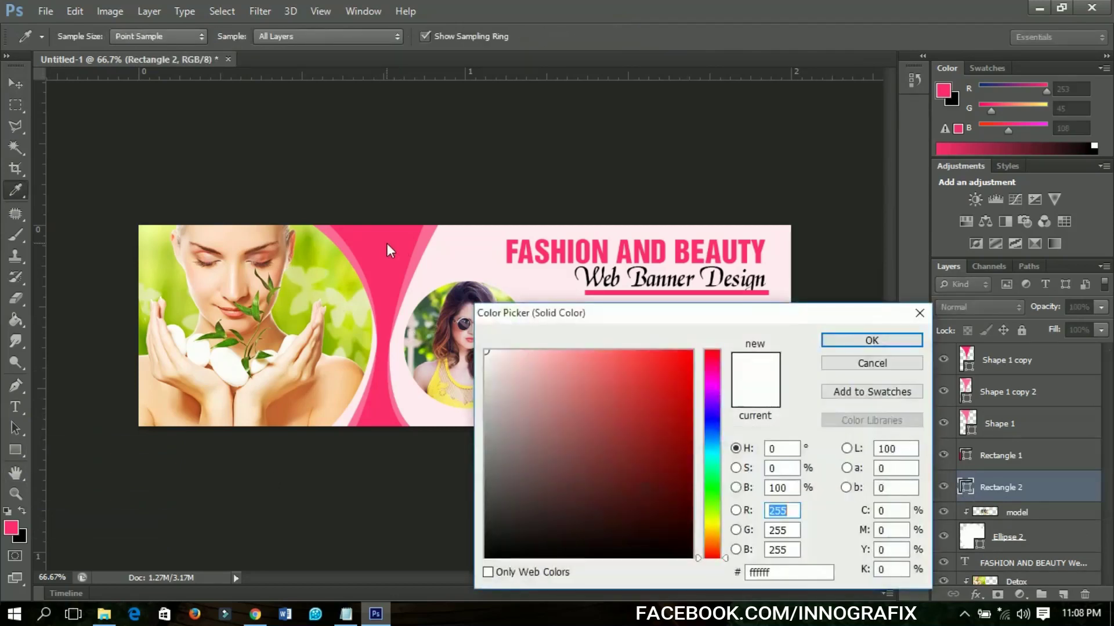
click(387, 242)
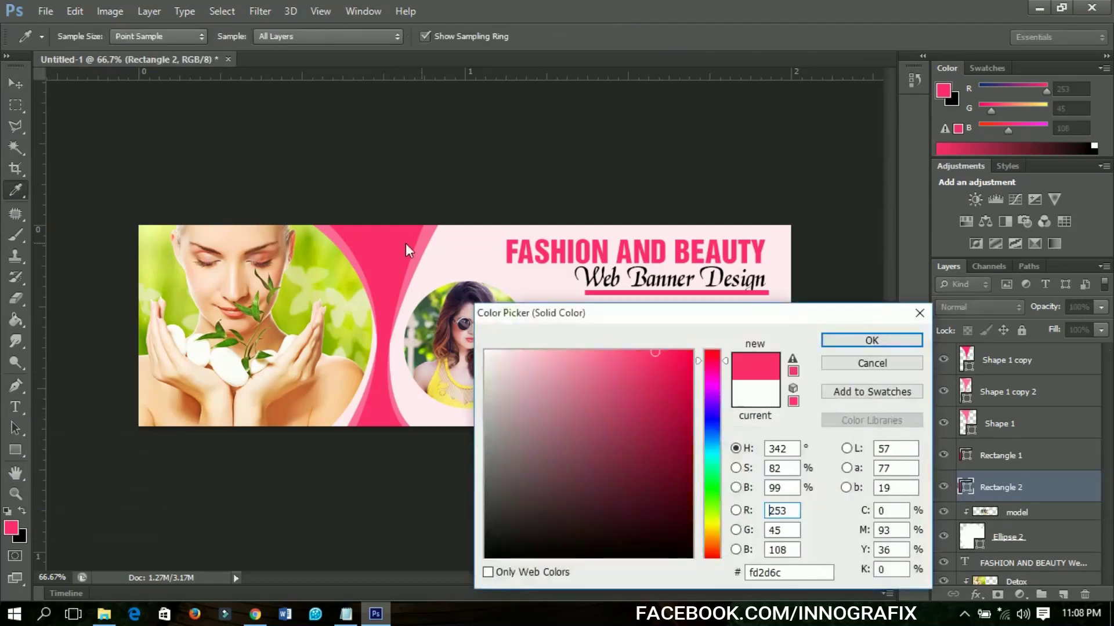
click(869, 341)
click(17, 86)
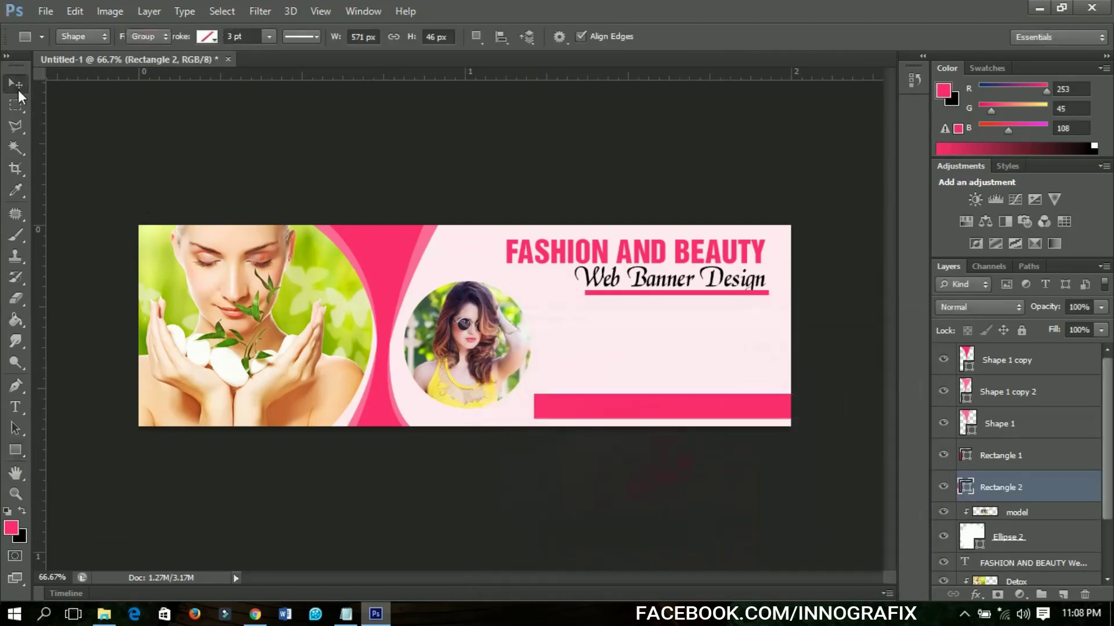
key(t)
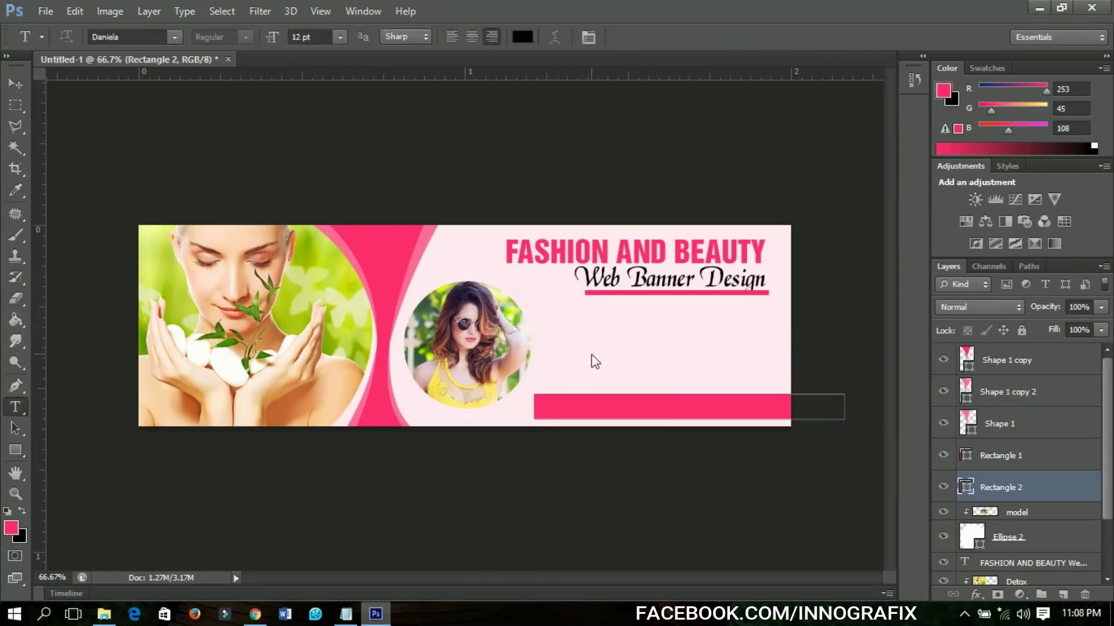
Type white 'Instagram Twitter Youtube' text to the right of the circular photo.
click(581, 366)
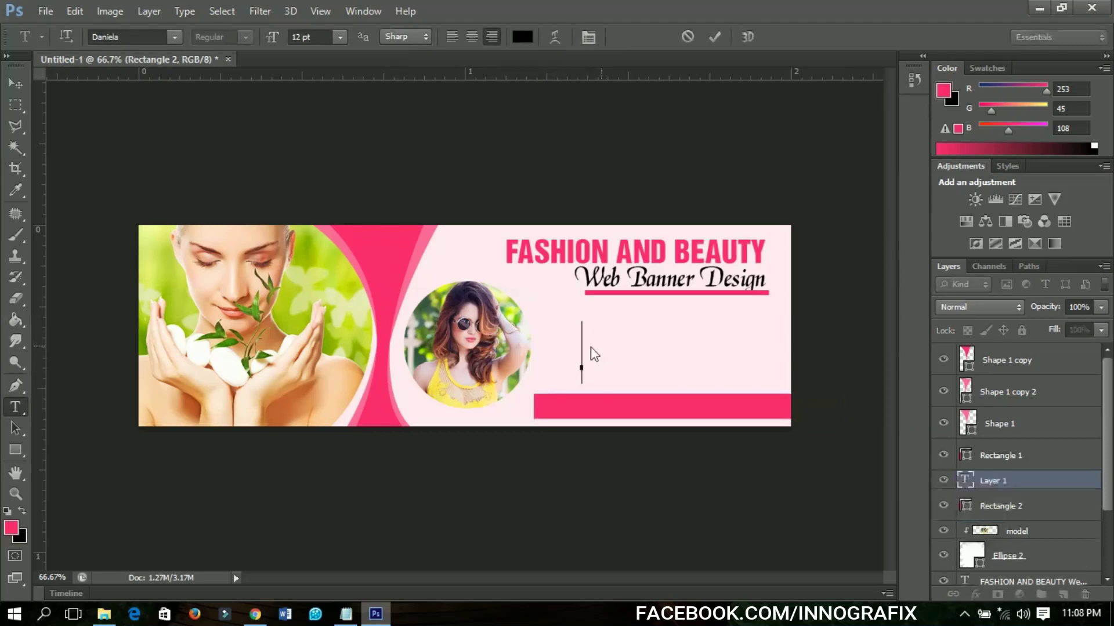
click(522, 36)
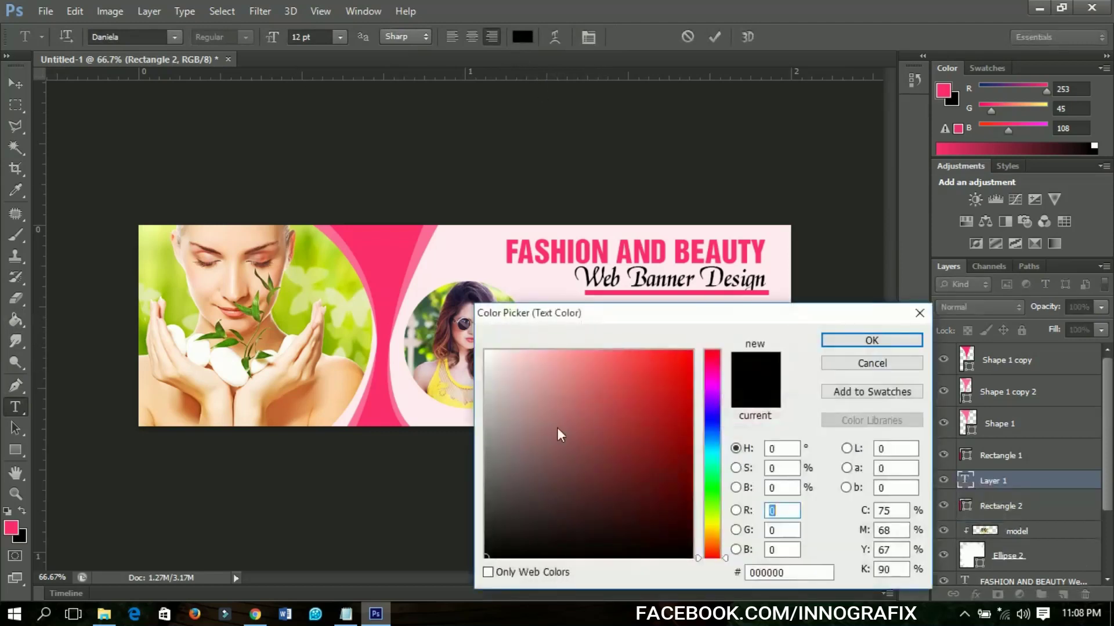
click(491, 355)
click(867, 342)
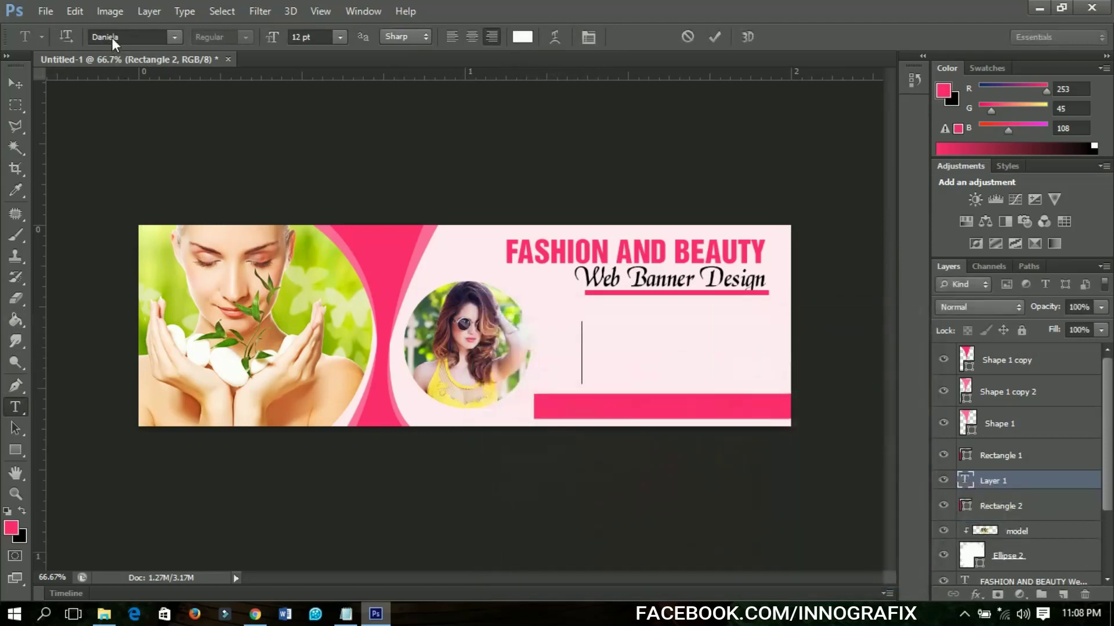
click(580, 372)
text(Justin)
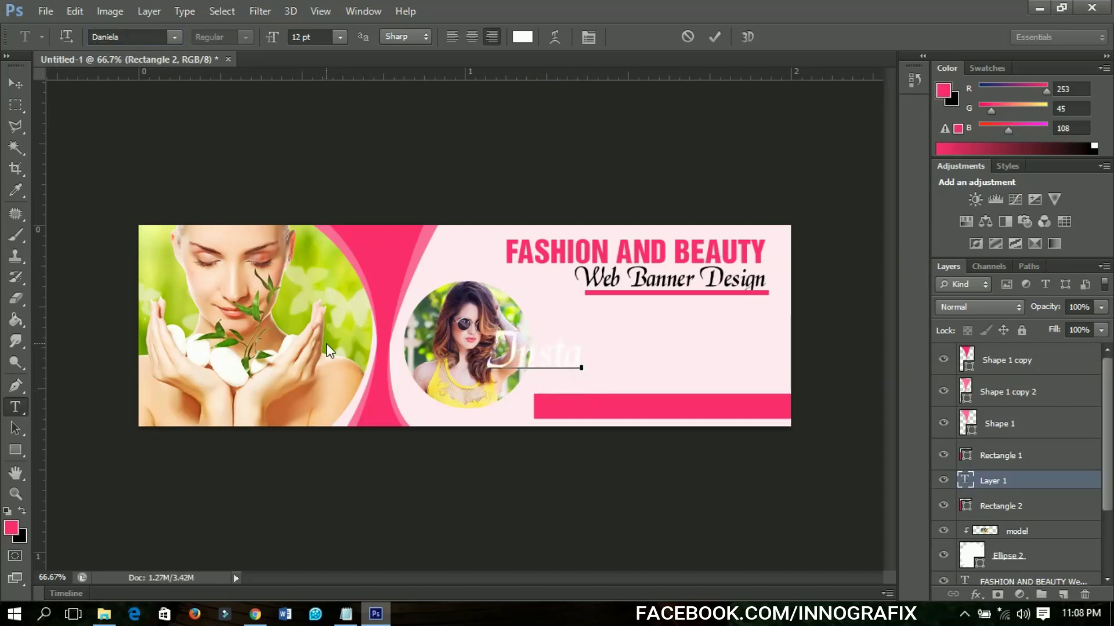
text(gram)
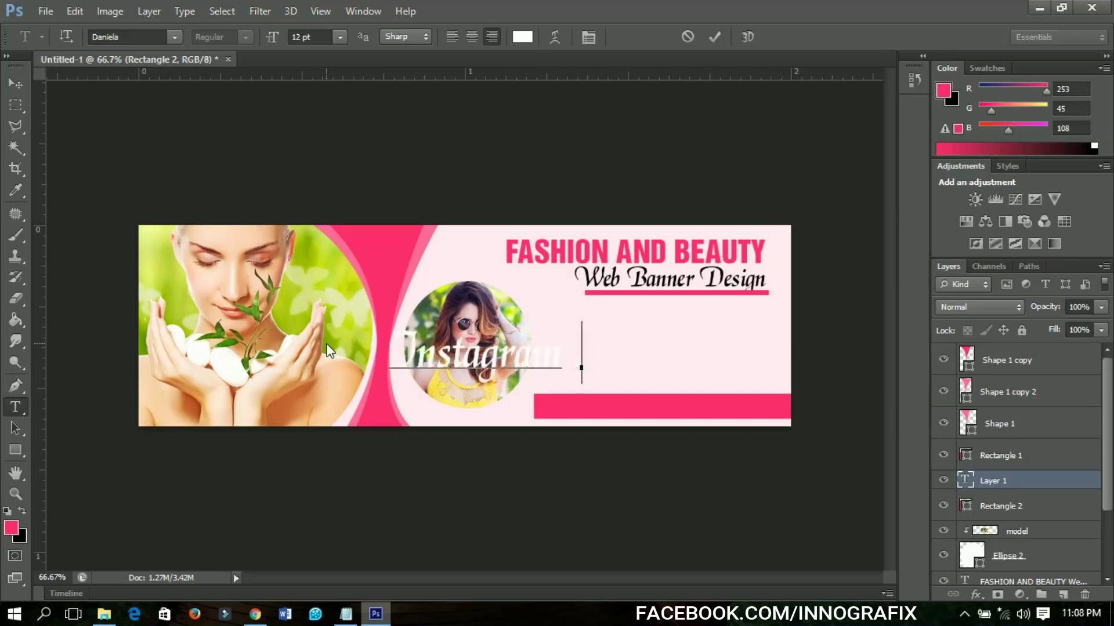
text( Lu)
text(itte)
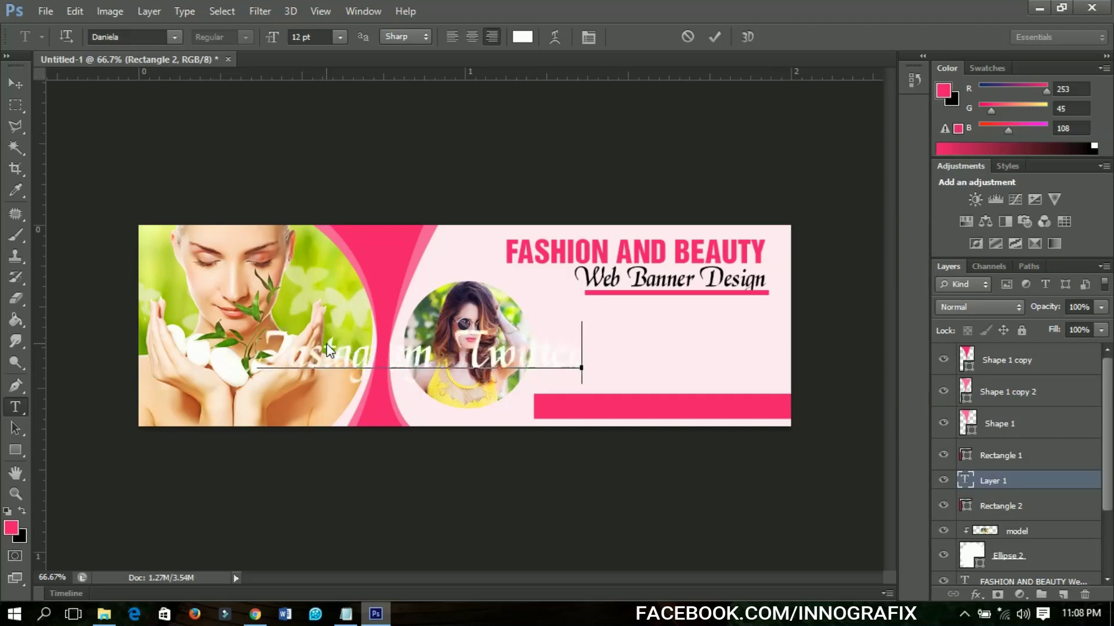
text(r )
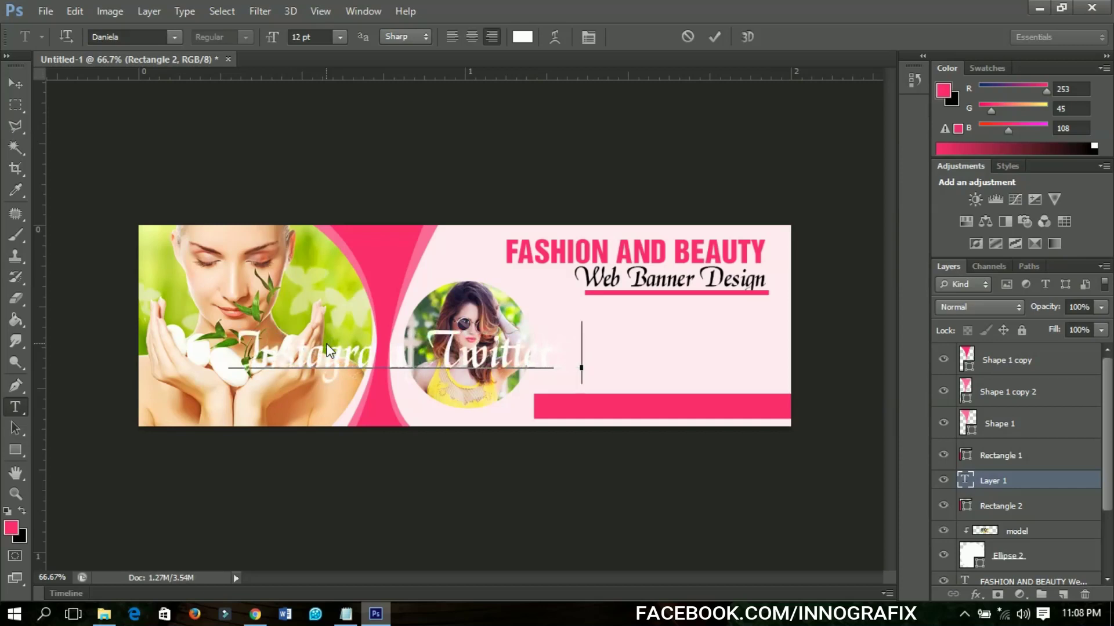
text(You)
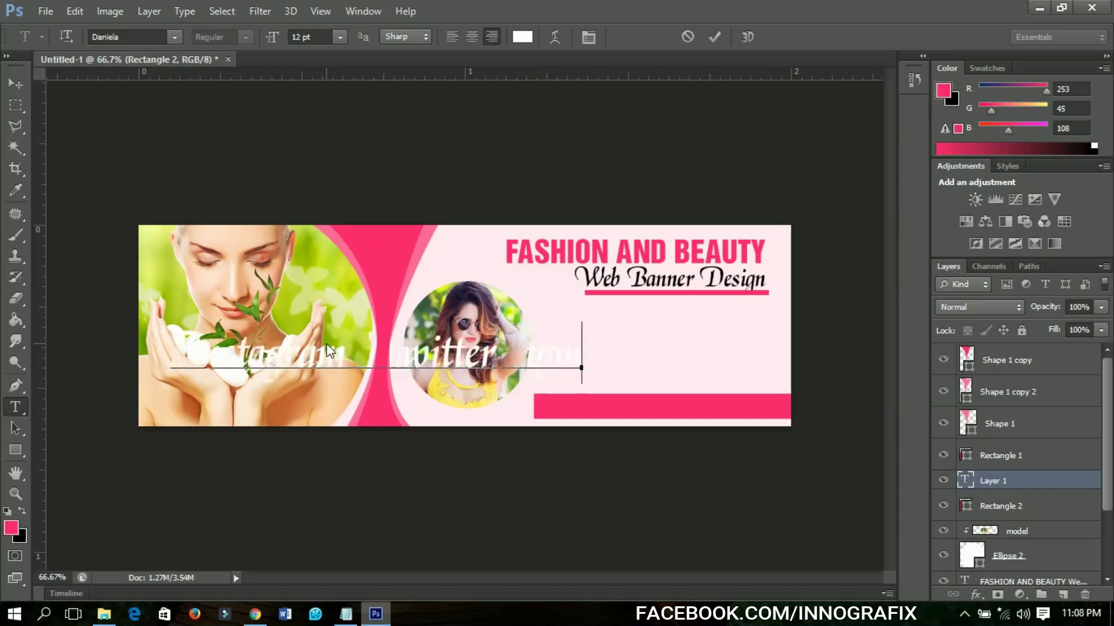
key(BackSpace)
key(BackSpace)
key(BackSpace)
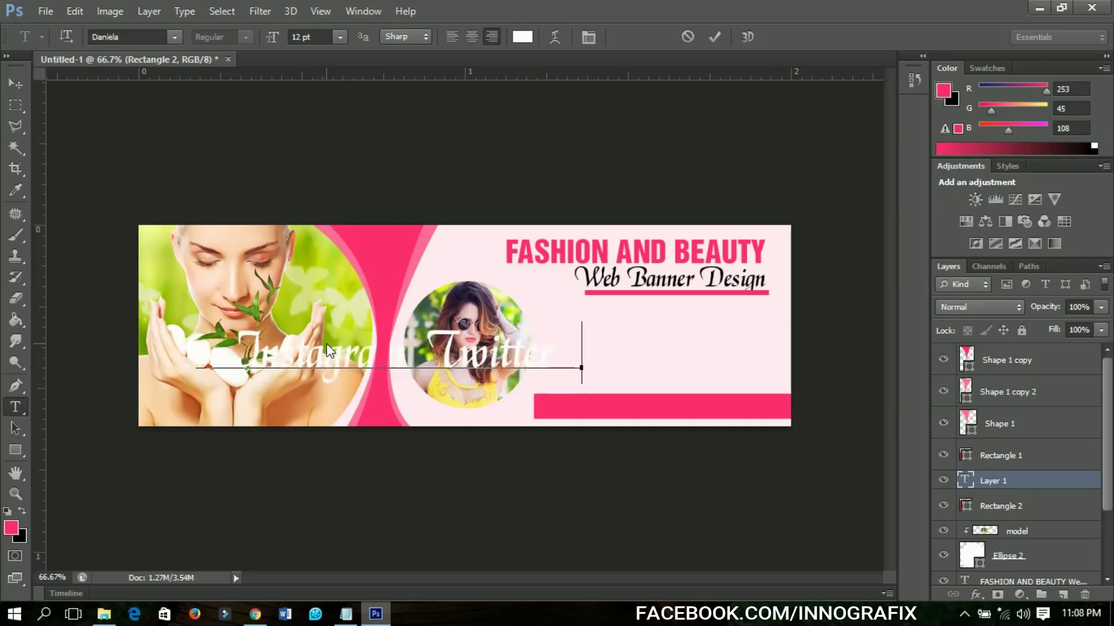
text(Youtube)
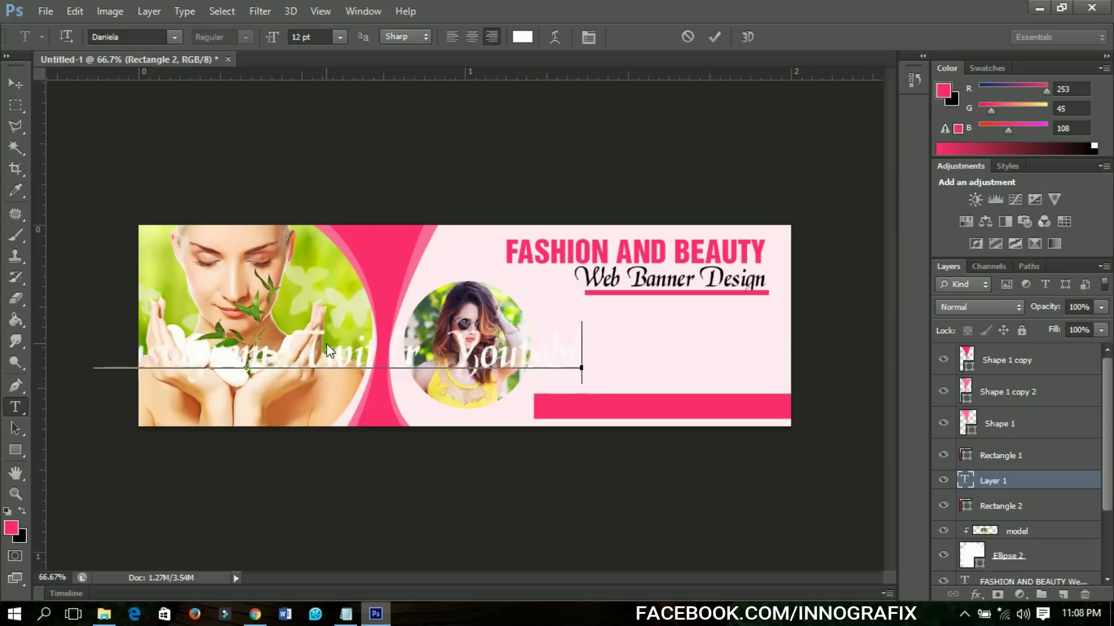
click(18, 87)
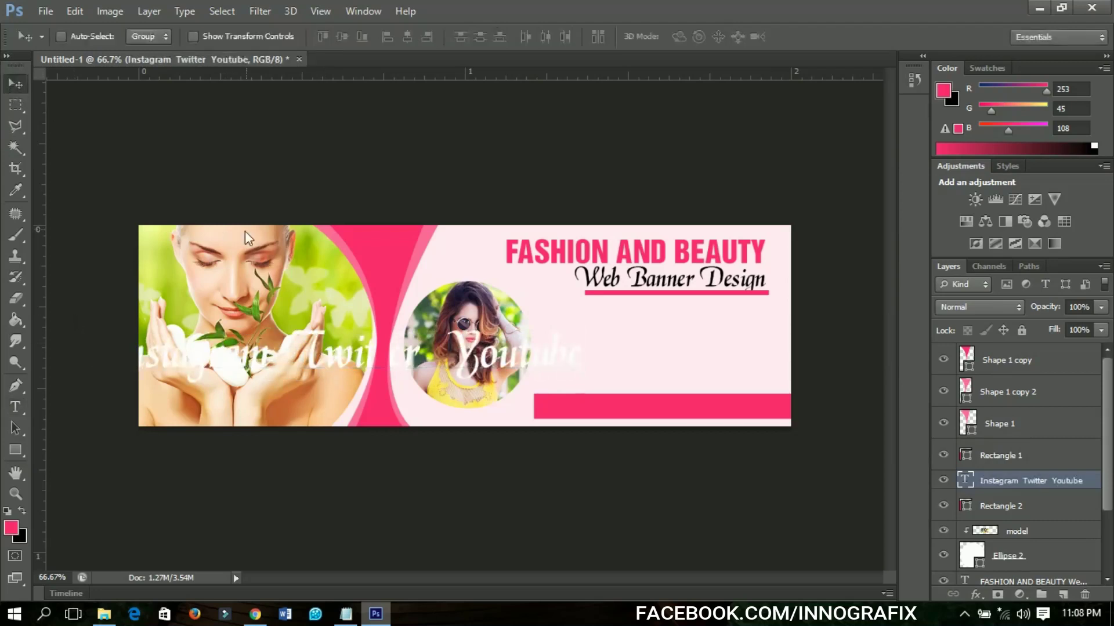
Scale the Instagram Twitter Youtube text down slightly and nudge it onto the pink bottom bar.
key(ctrl+t)
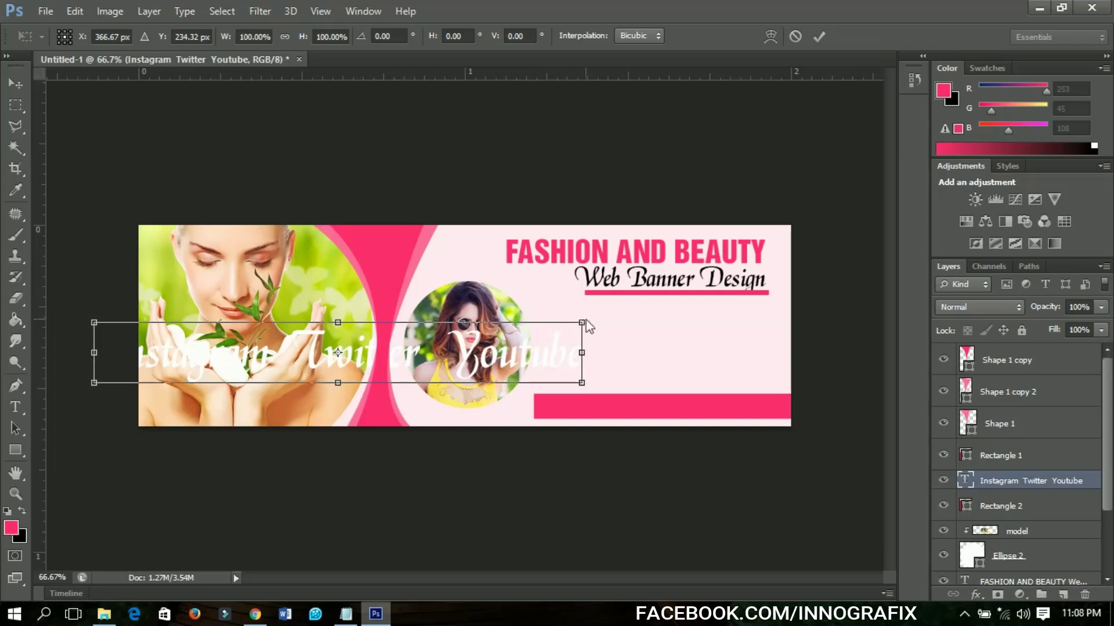
drag(585, 322, 719, 417)
key(Return)
drag(716, 411, 720, 412)
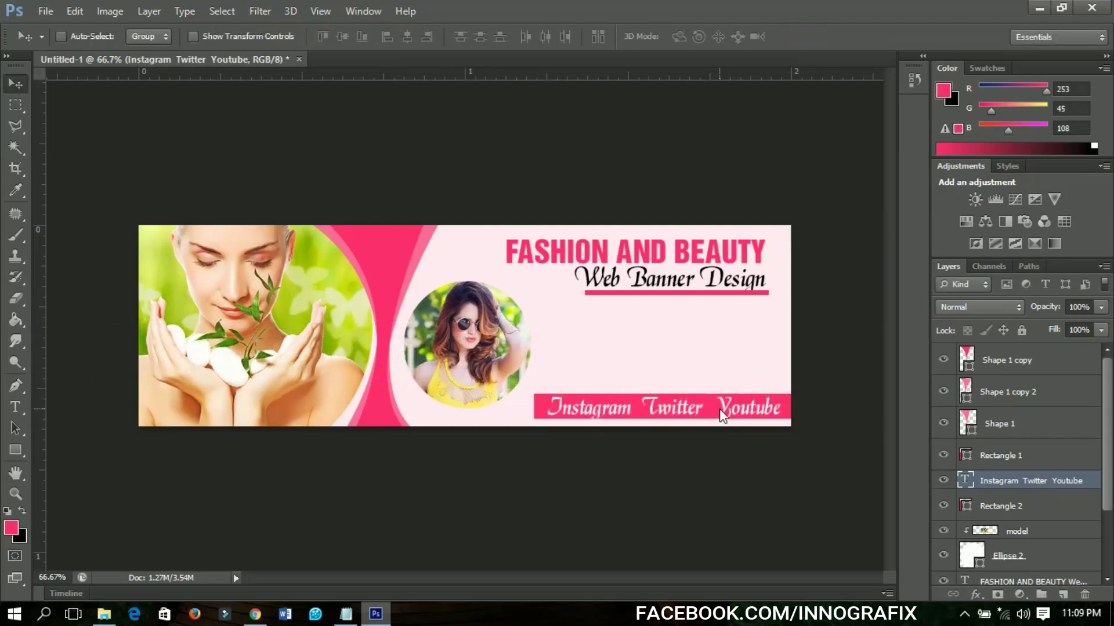
key(Left)
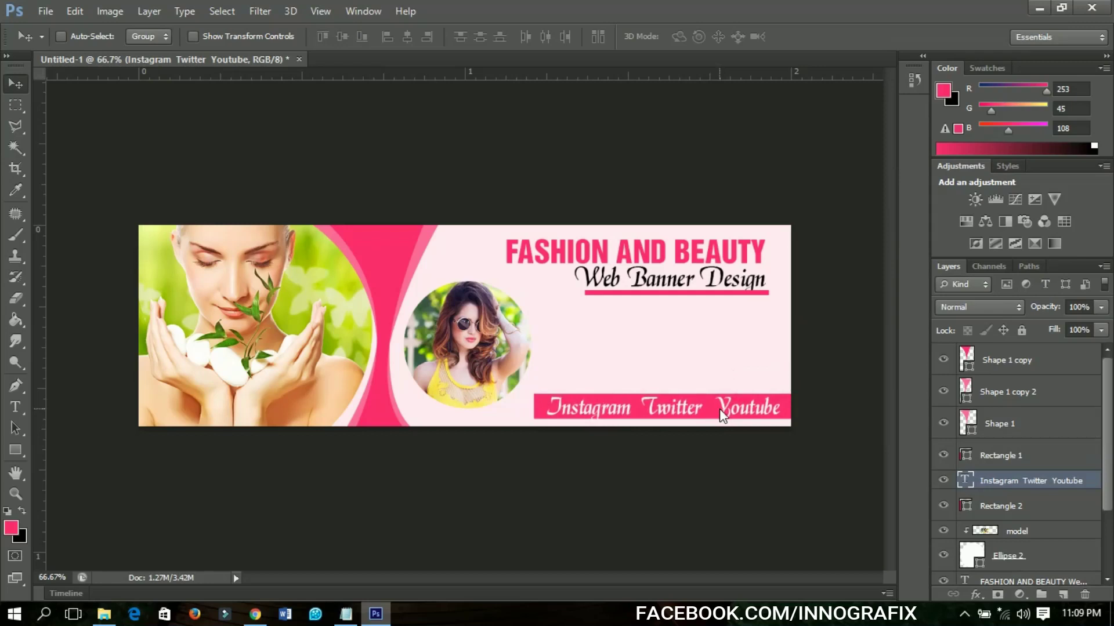
key(Up)
key(Left)
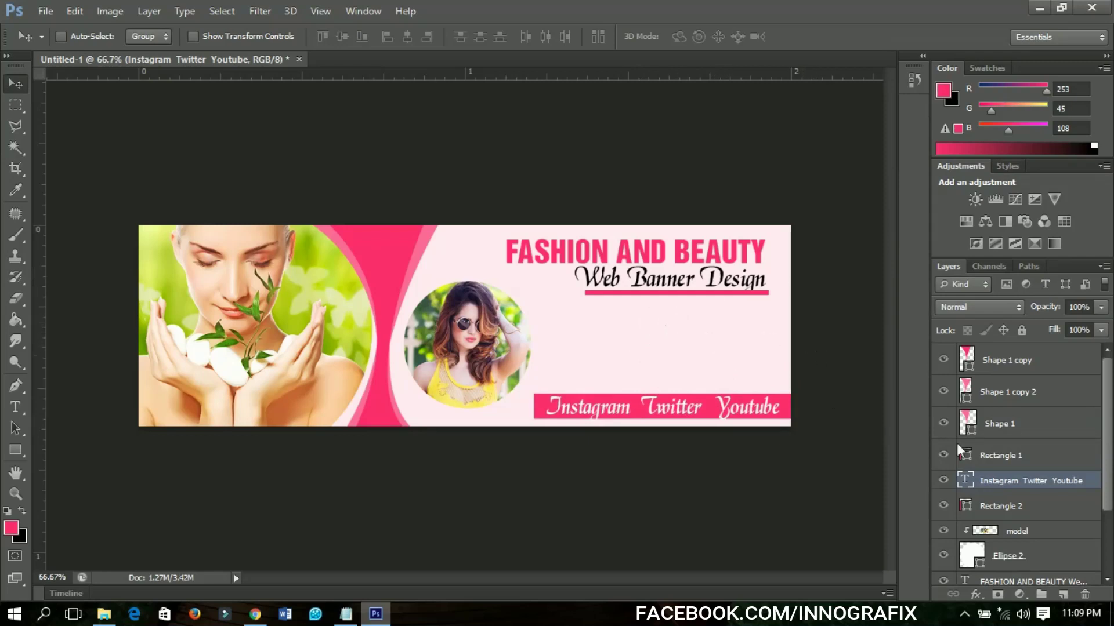
scroll(1002, 445, down, 2)
scroll(1003, 447, up, 1)
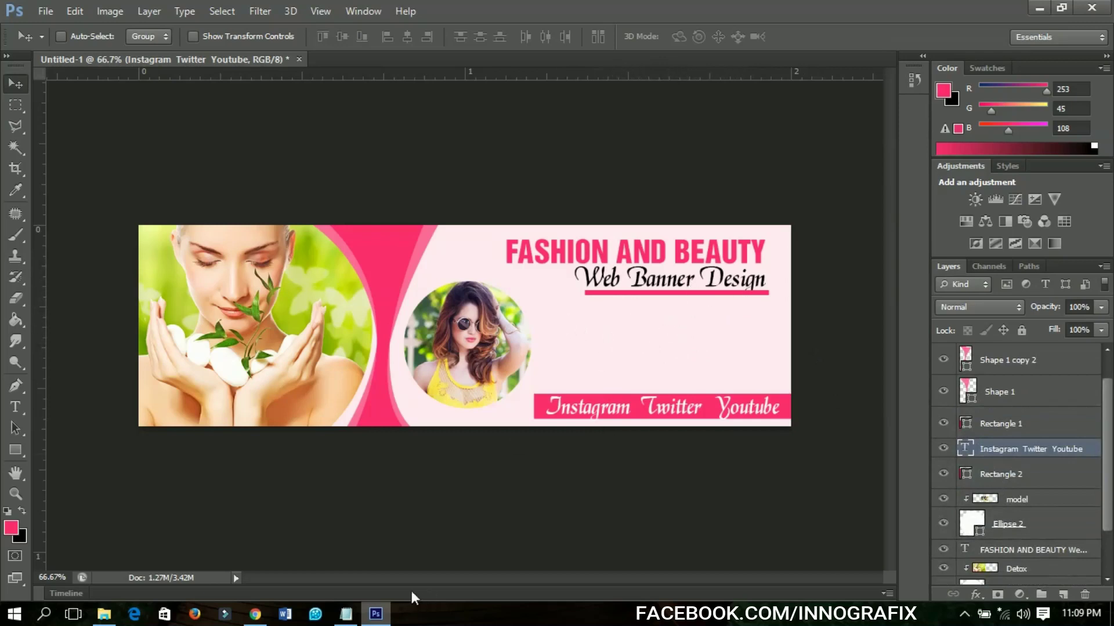
Select the beauty tips paragraph in the Notepad notes, then minimize Notepad to return to the banner.
click(345, 614)
click(418, 244)
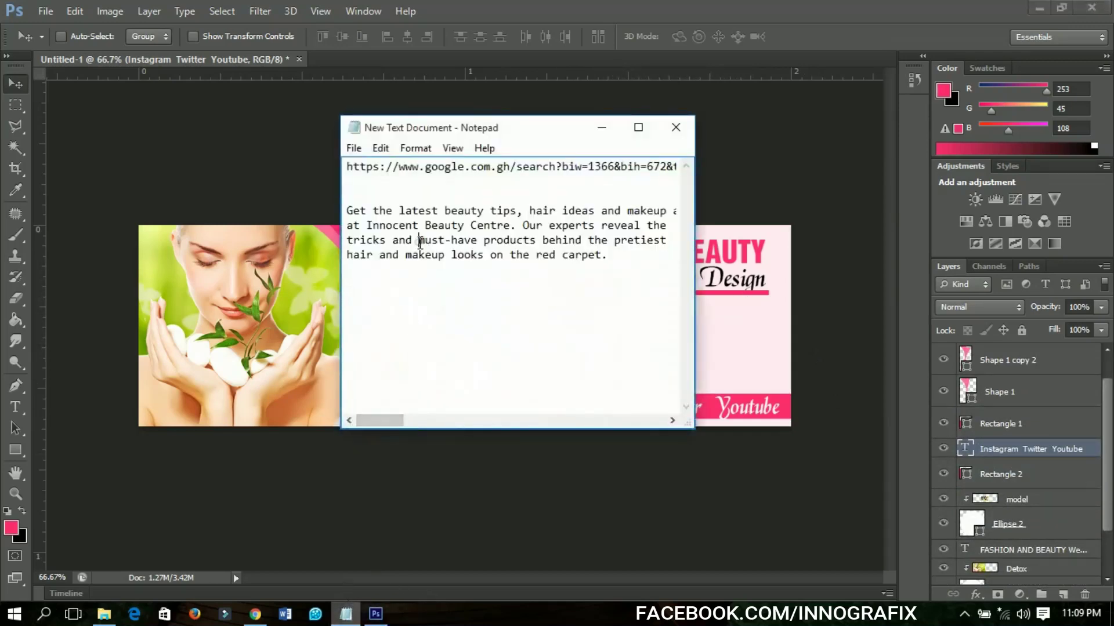
drag(619, 258, 346, 206)
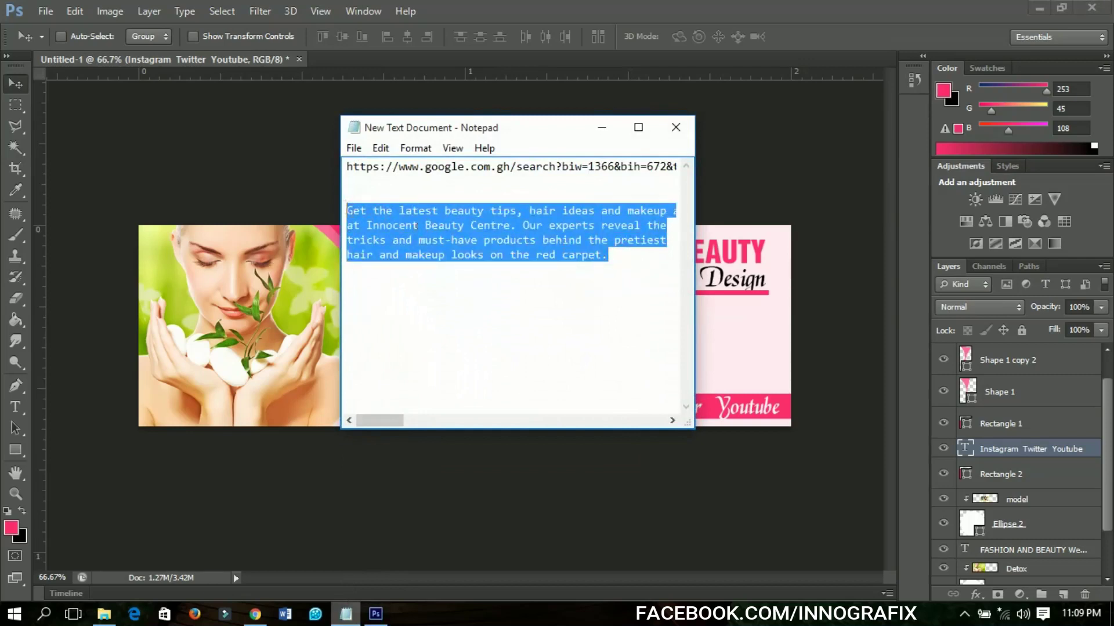
click(602, 127)
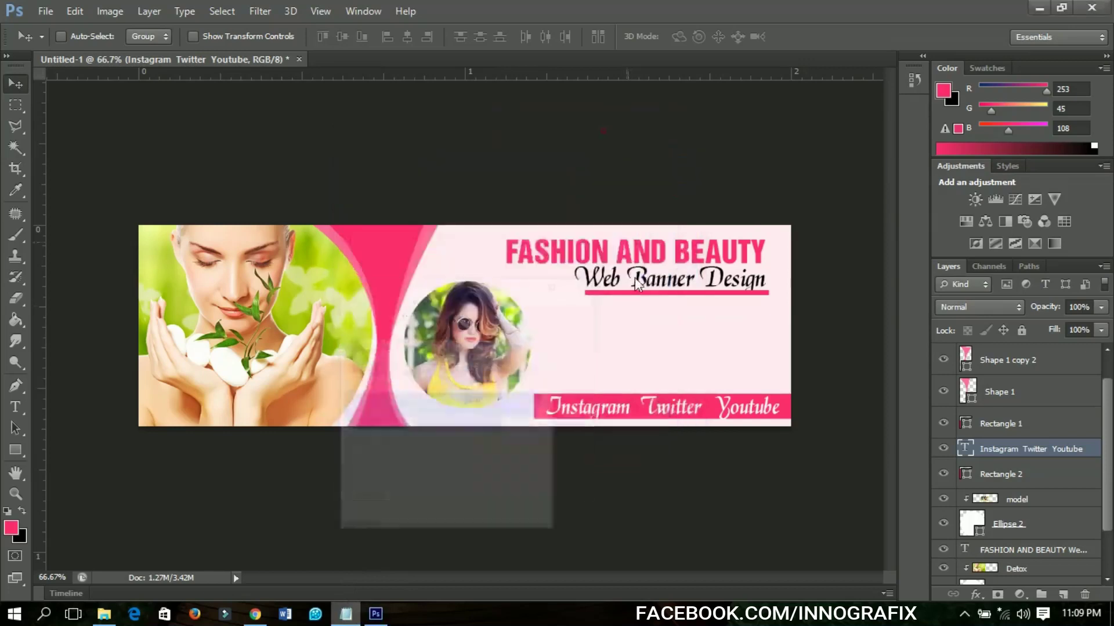
Draw a paragraph text box right of the circle photo with black, centre-aligned text.
click(15, 407)
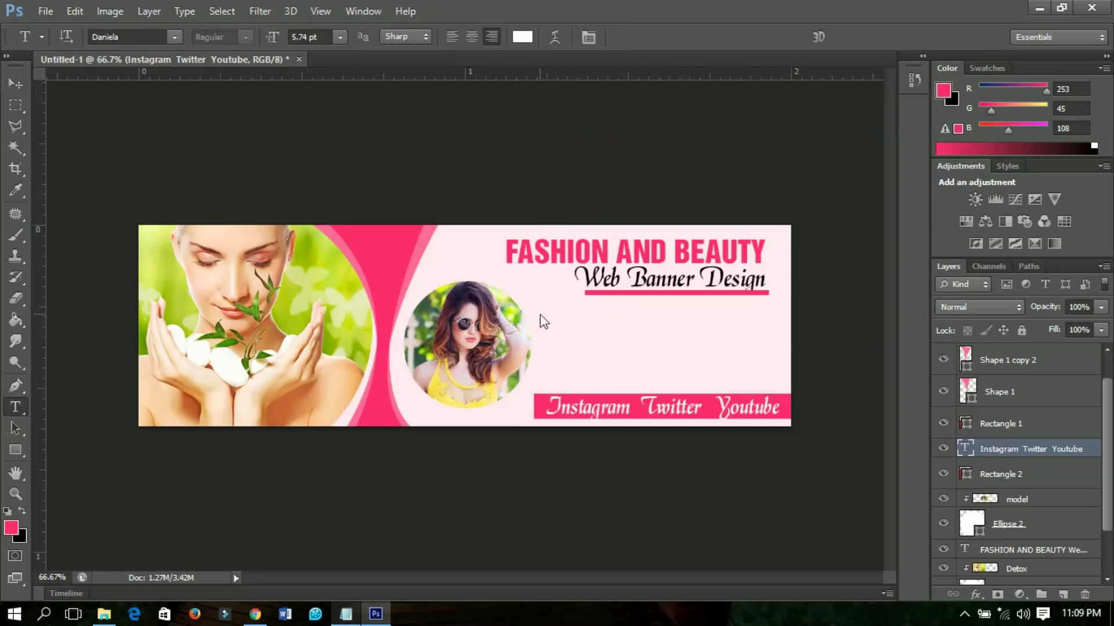
drag(540, 311, 783, 386)
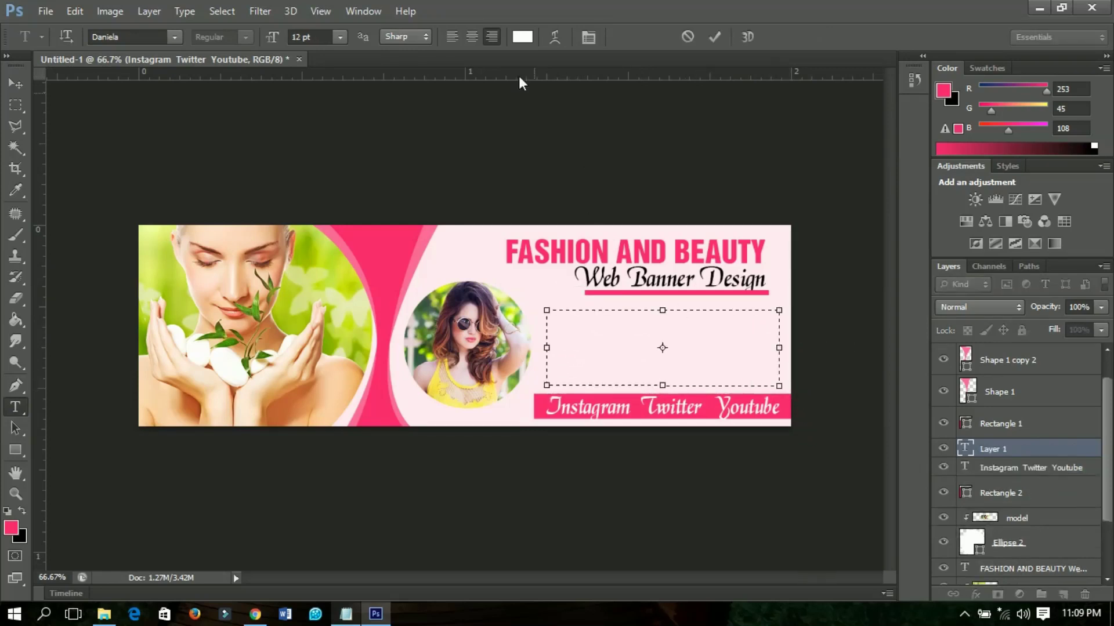
click(522, 37)
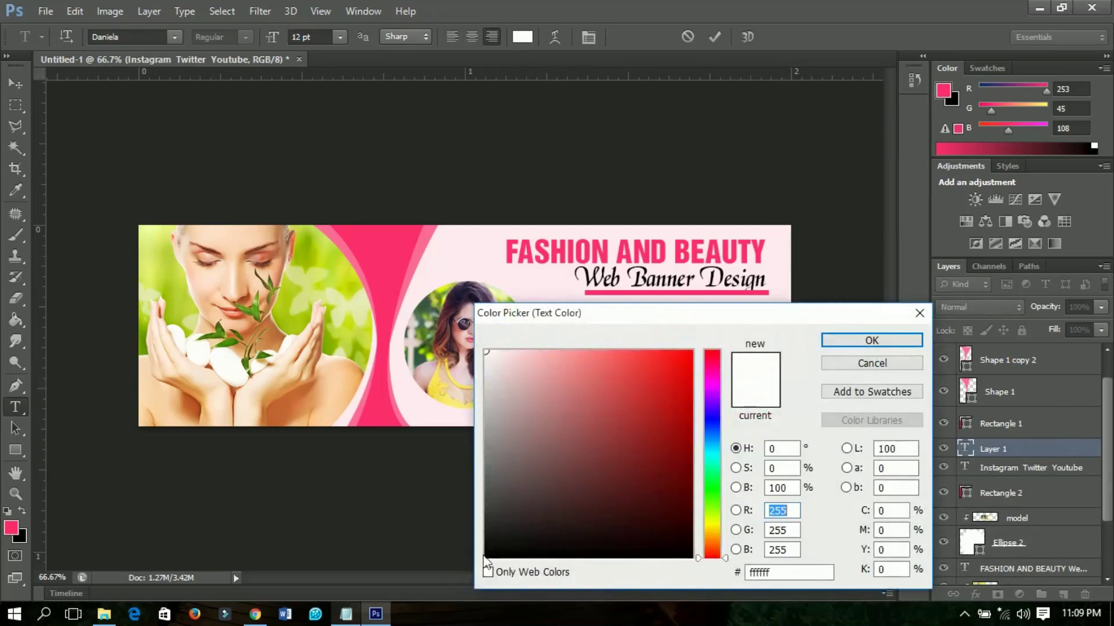
drag(492, 558, 450, 589)
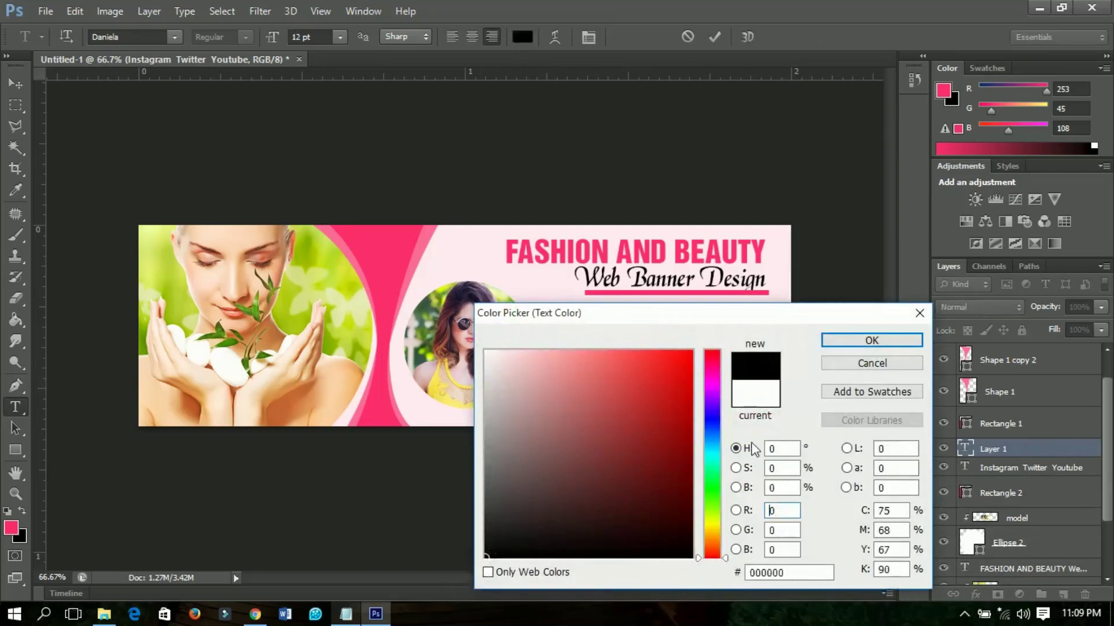
click(835, 341)
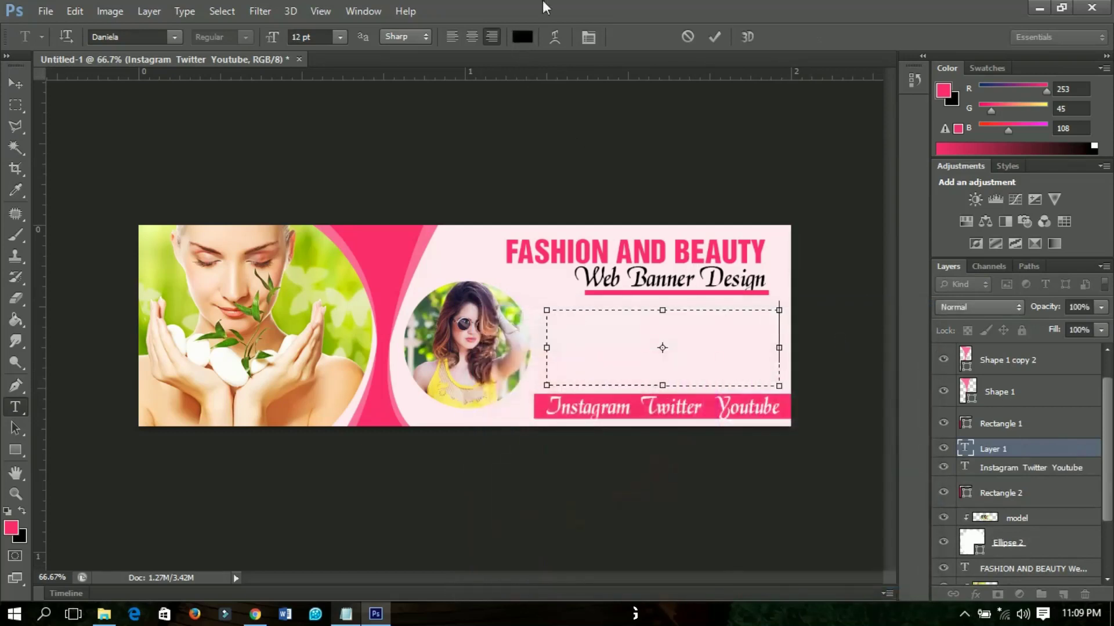
click(468, 36)
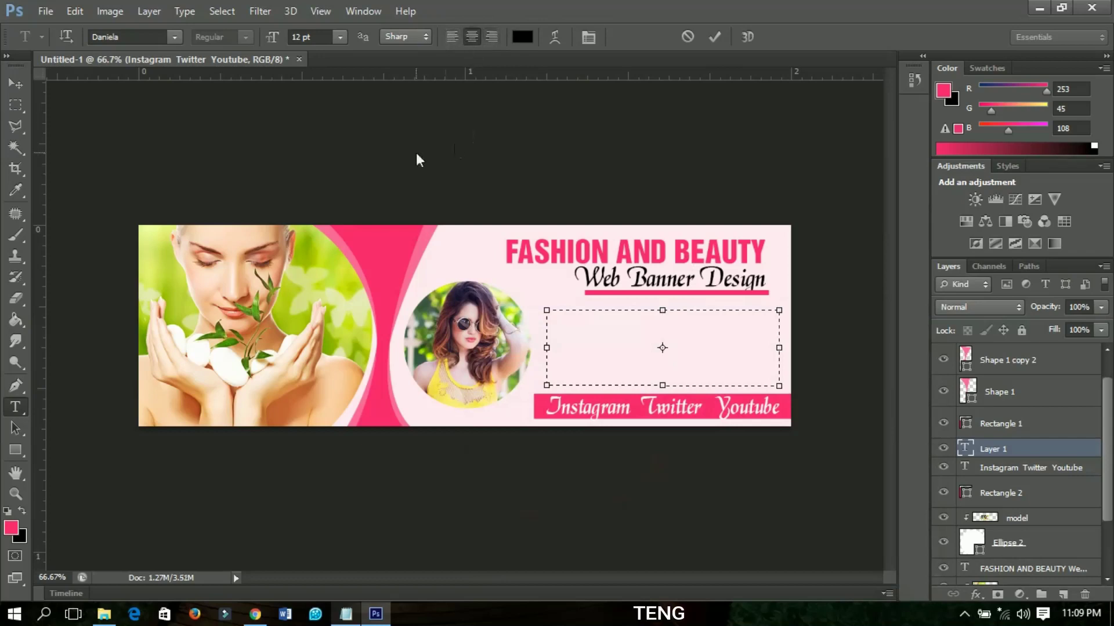
Set the font to Roboto Condensed 4 pt, paste the beauty tips sentence and select it all.
click(143, 39)
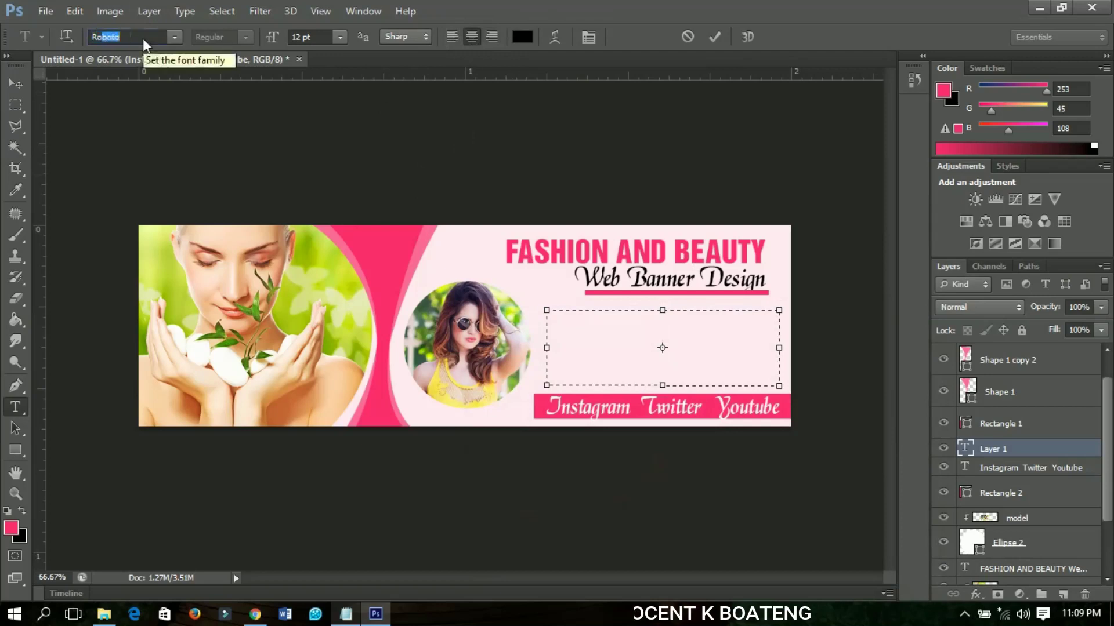
text(Roboto)
click(245, 37)
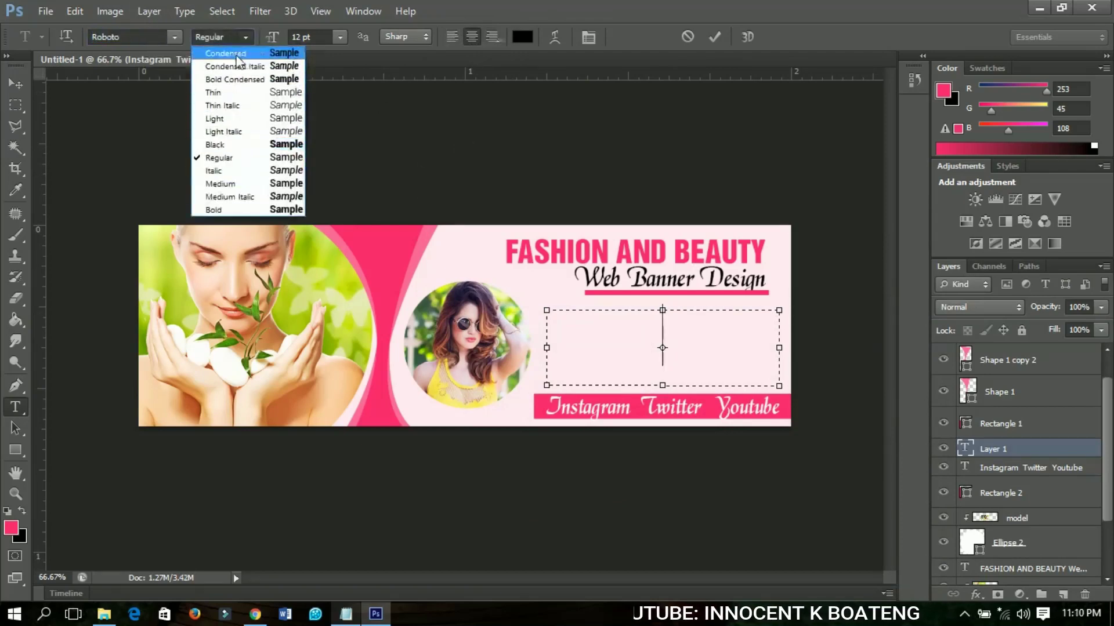
click(232, 53)
click(314, 37)
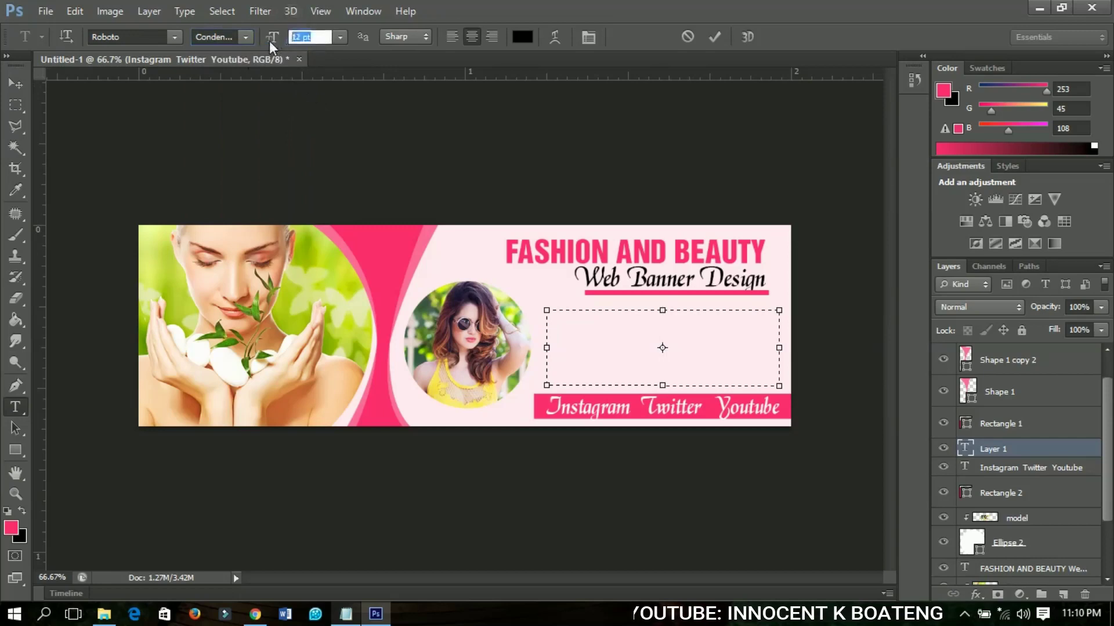
text(4)
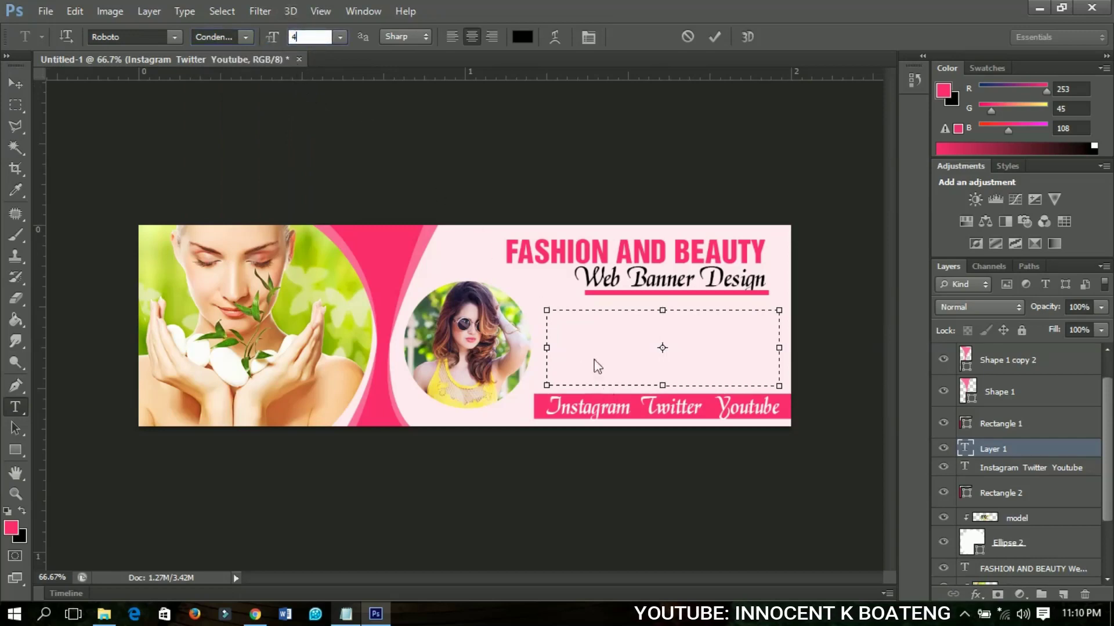
key(Return)
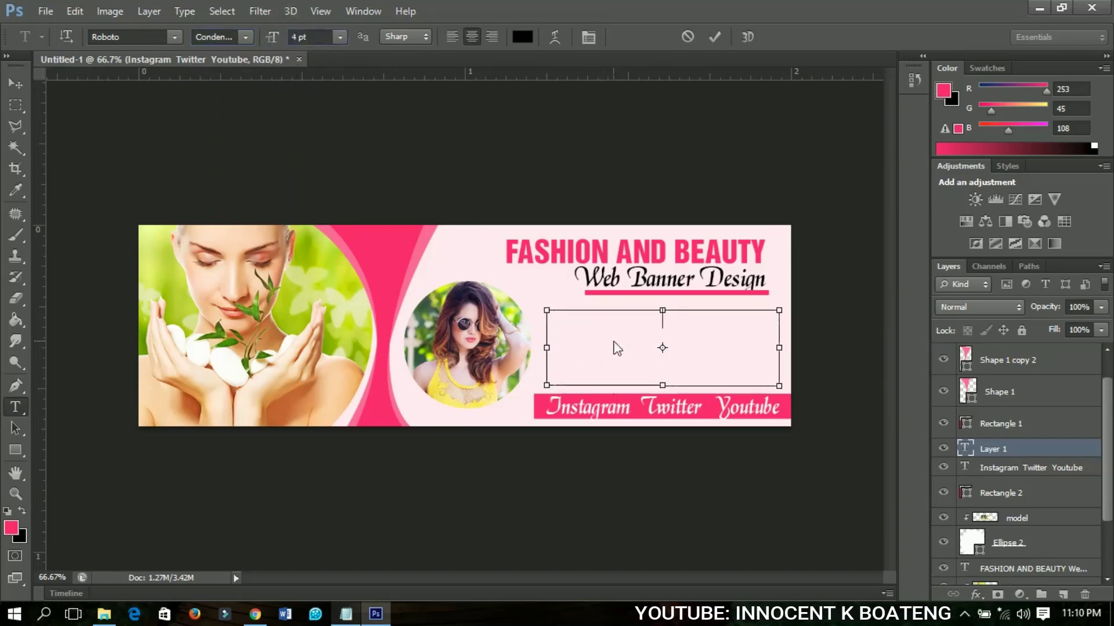
text(Get the latest beauty tips, hair ideas and makeup advice)
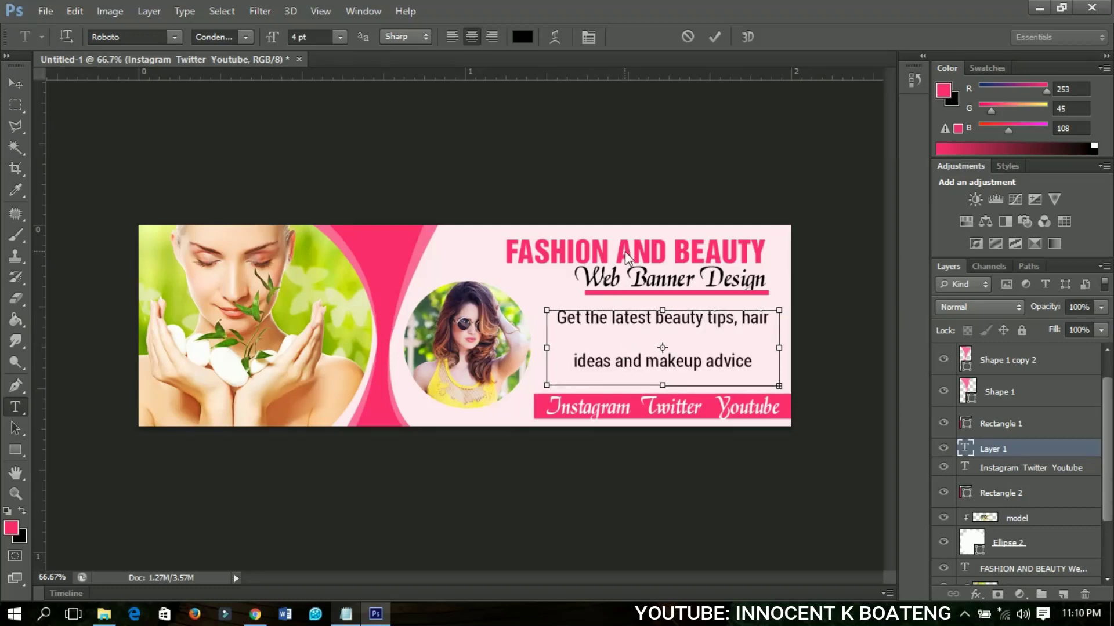
key(ctrl+a)
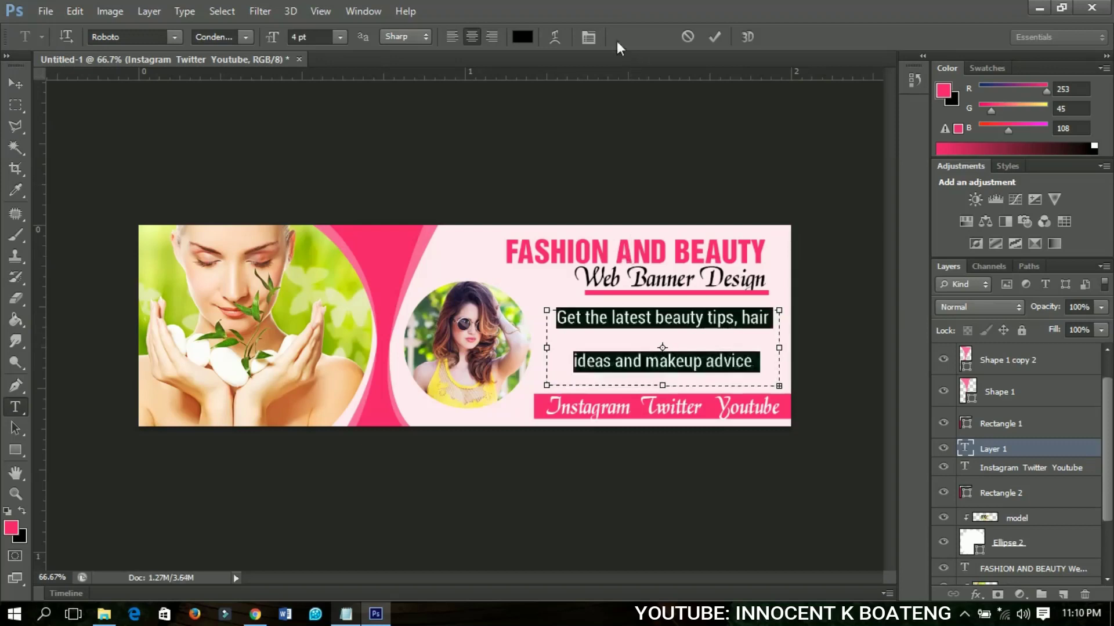
Tighten the paragraph's leading in the Character panel and shrink its font size.
click(588, 36)
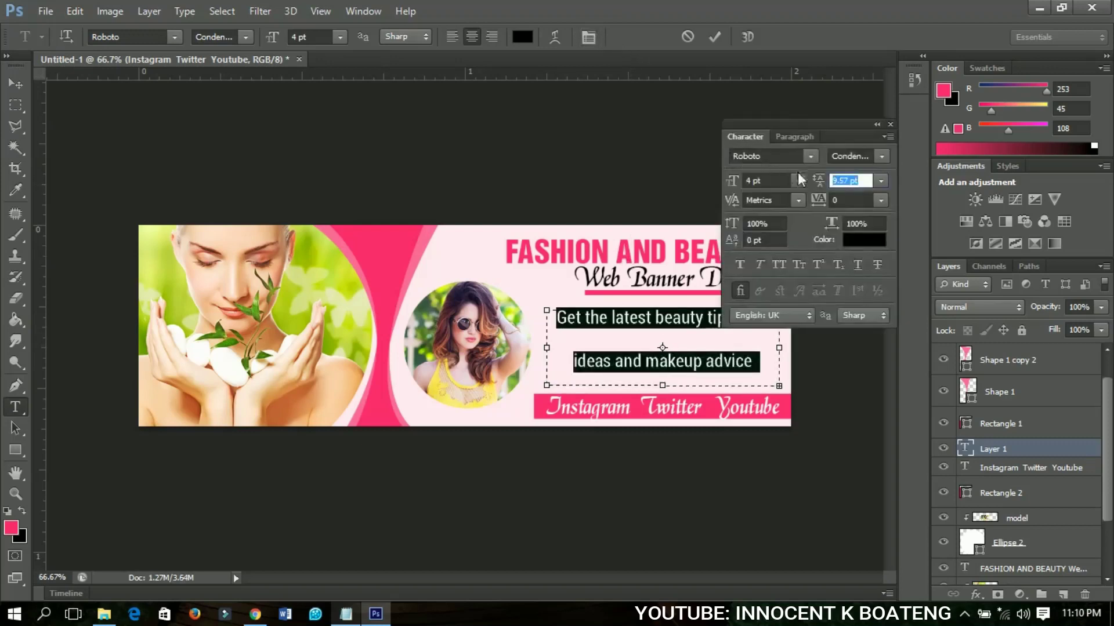
drag(820, 180, 816, 177)
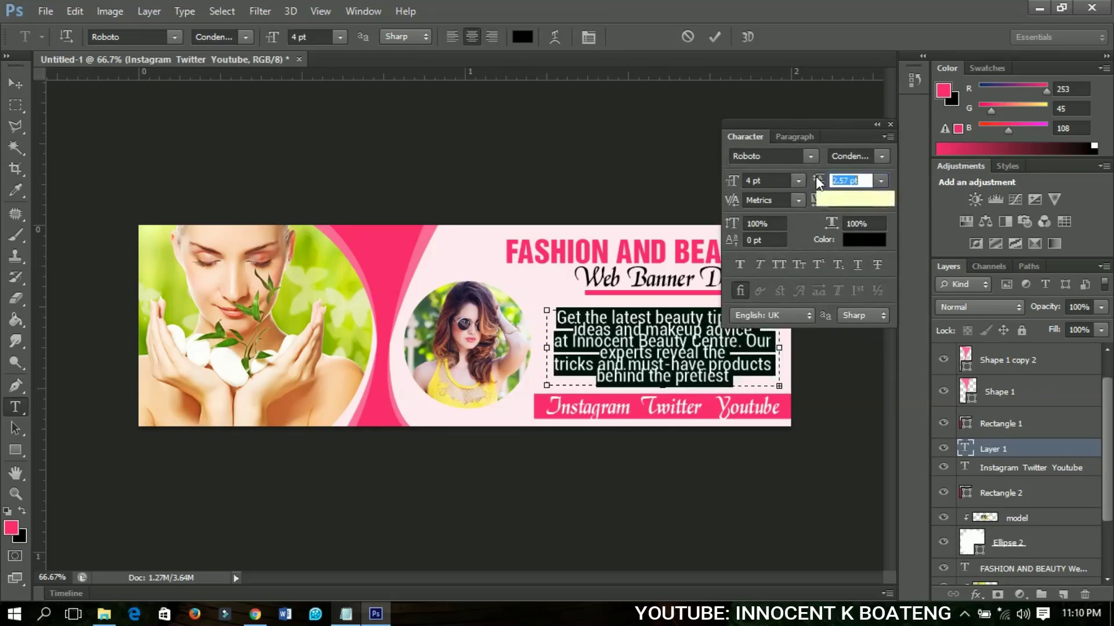
drag(816, 178, 816, 179)
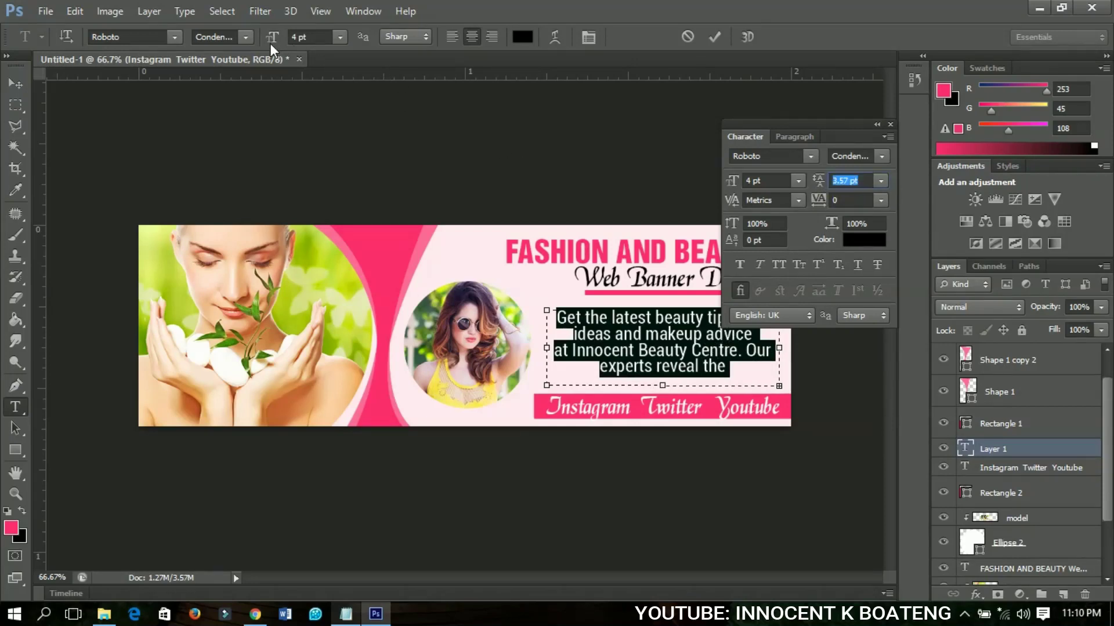
drag(270, 43, 267, 44)
Remove the paragraph's hard line breaks and commit the text at 3 pt.
key(ctrl+Return)
key(v)
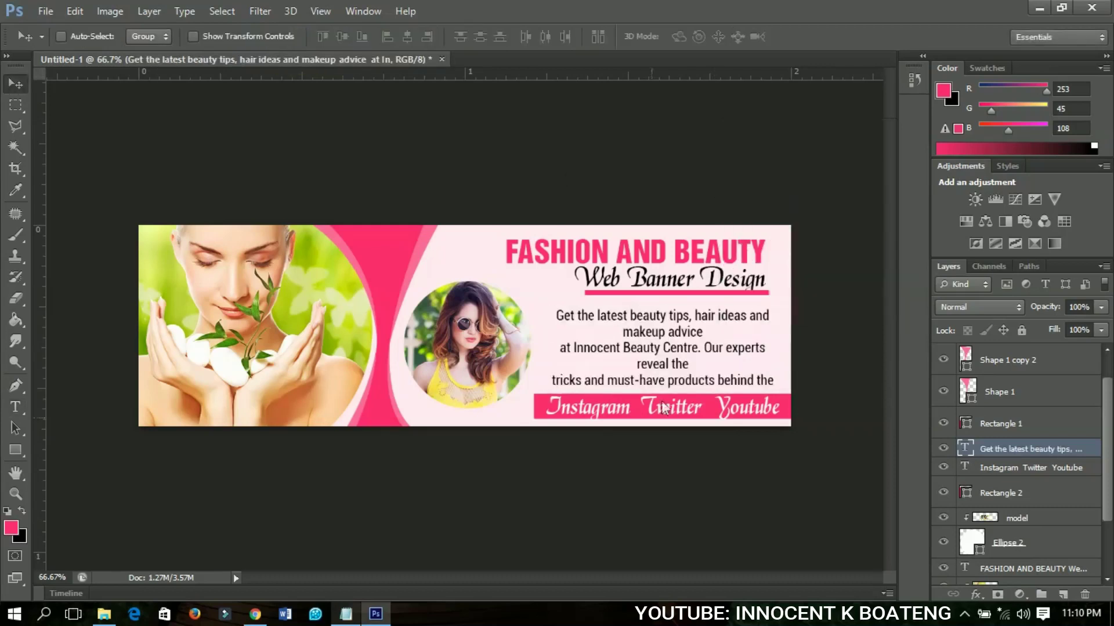
key(t)
key(Return)
key(Delete)
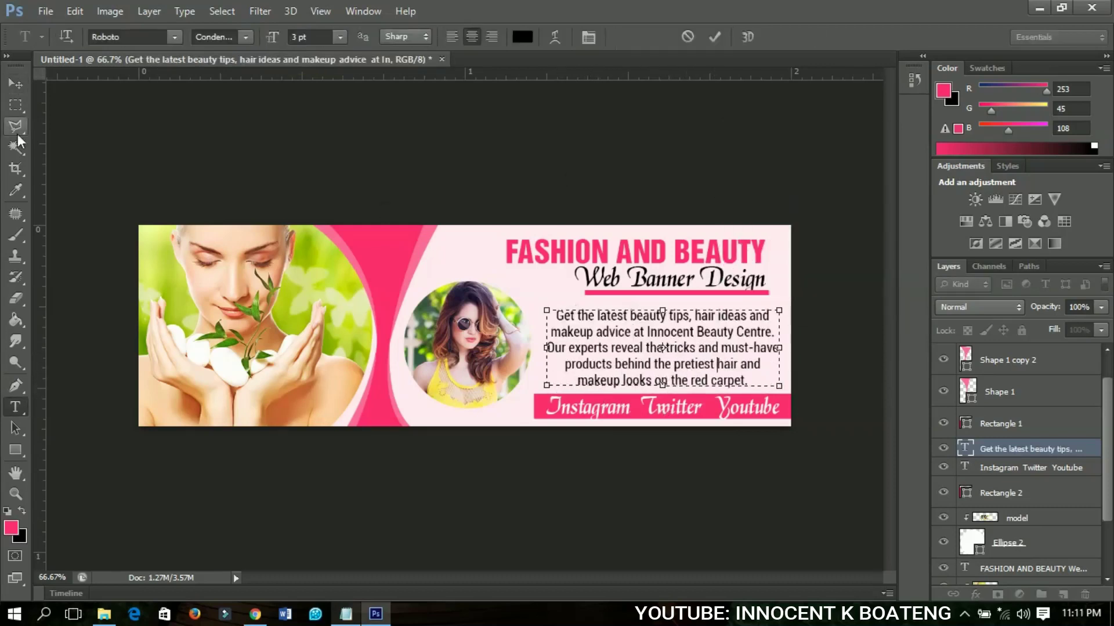
key(Escape)
key(v)
key(alt)
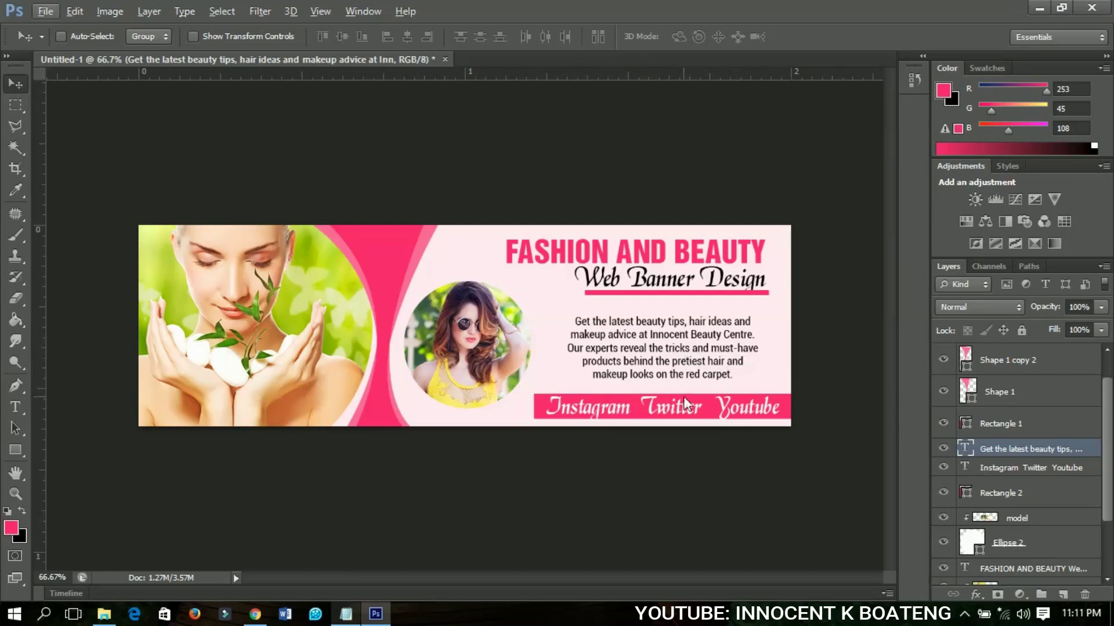
Give Ellipse 2 a 6 px stroke in pink sampled from the banner's pink band.
ctrl+click(615, 345)
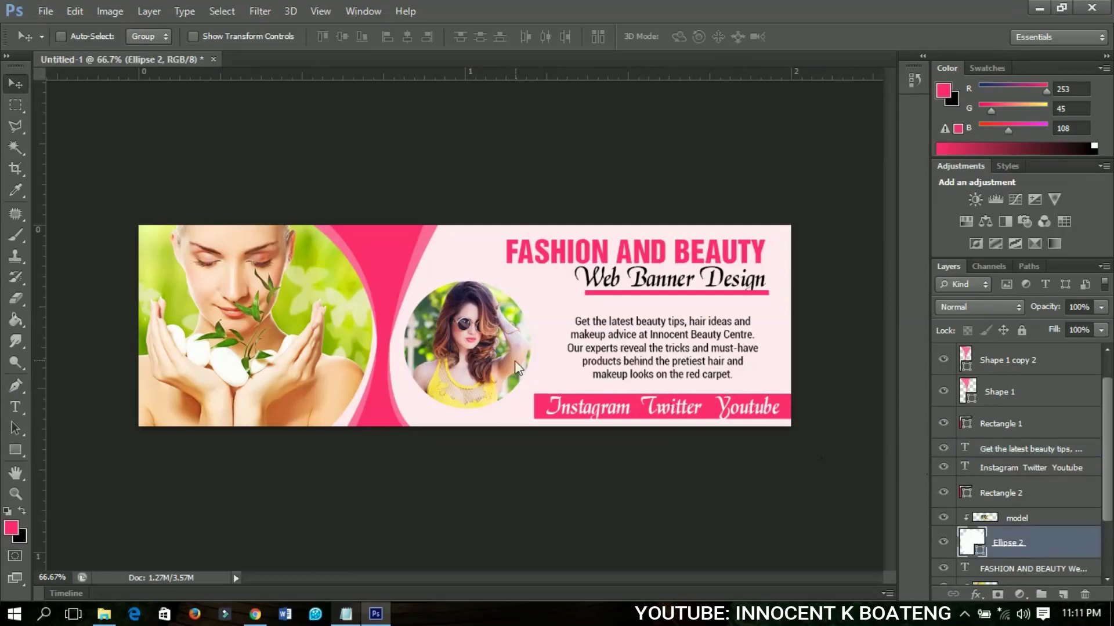
right_click(993, 542)
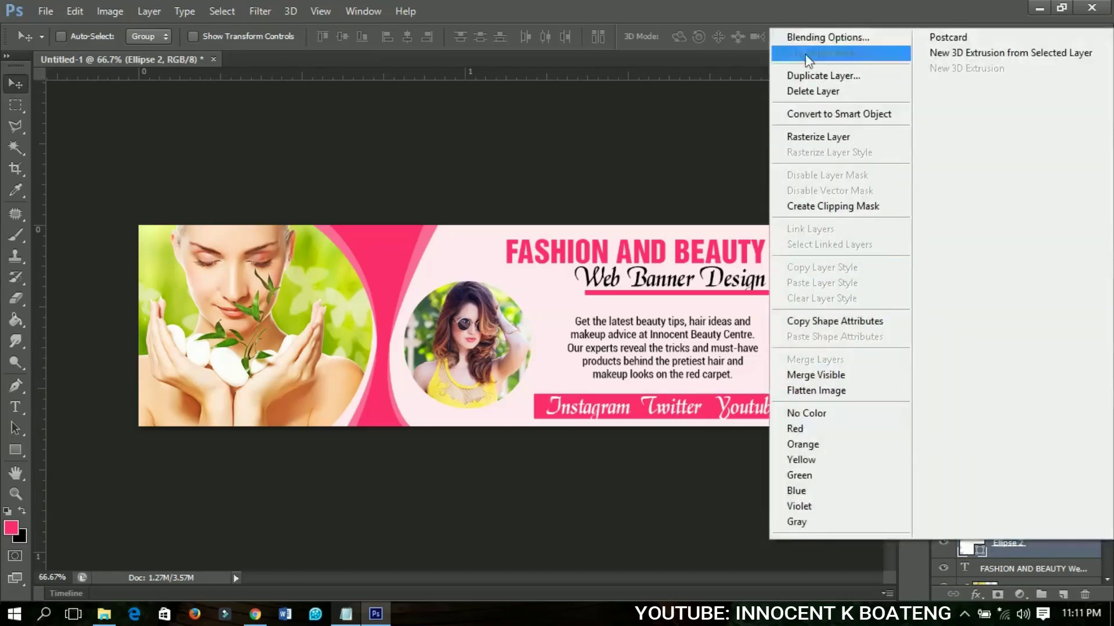
click(812, 38)
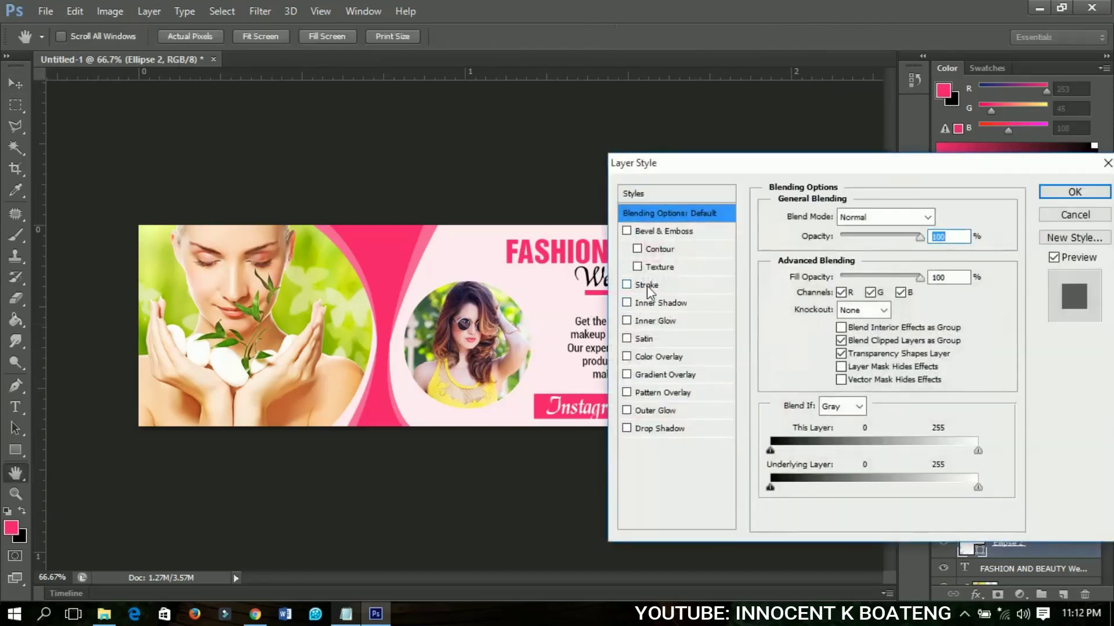
click(646, 285)
click(809, 329)
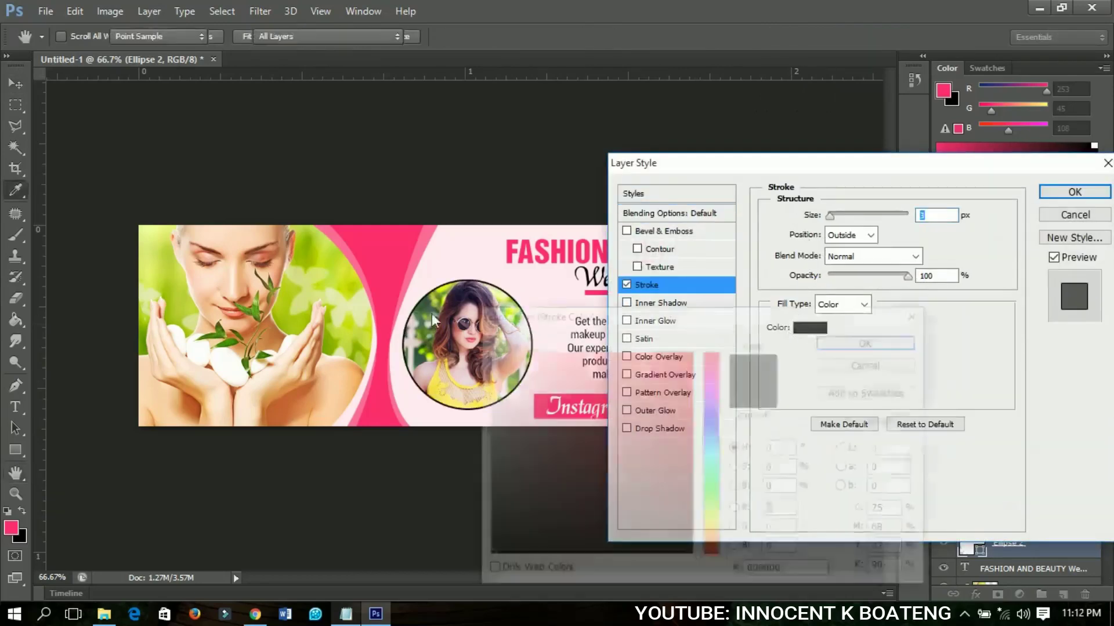
click(369, 258)
click(872, 341)
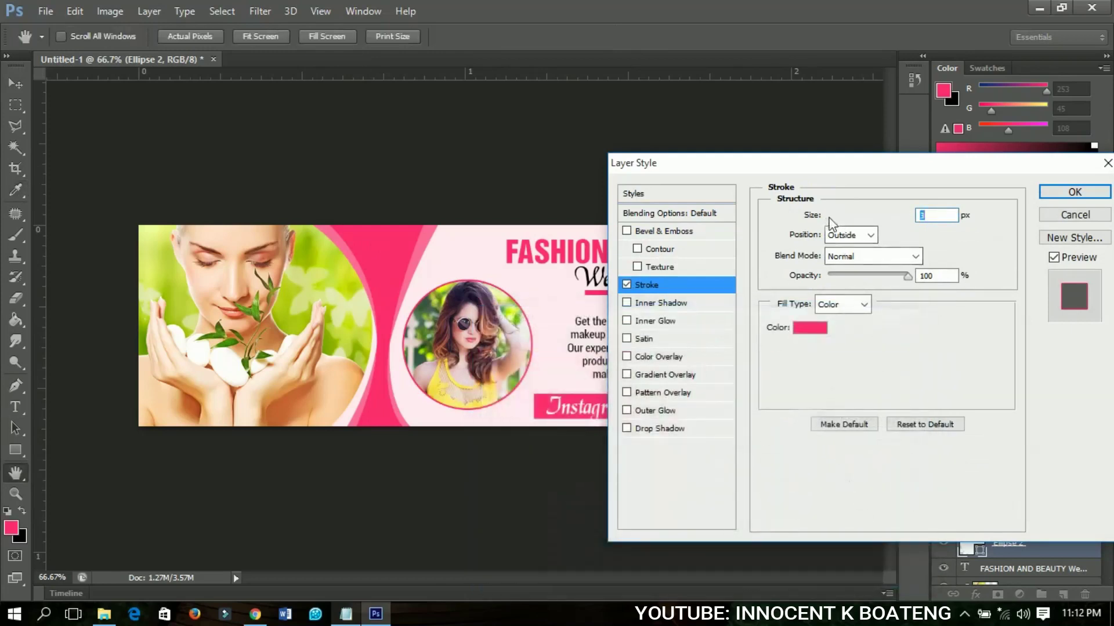
drag(829, 216, 832, 217)
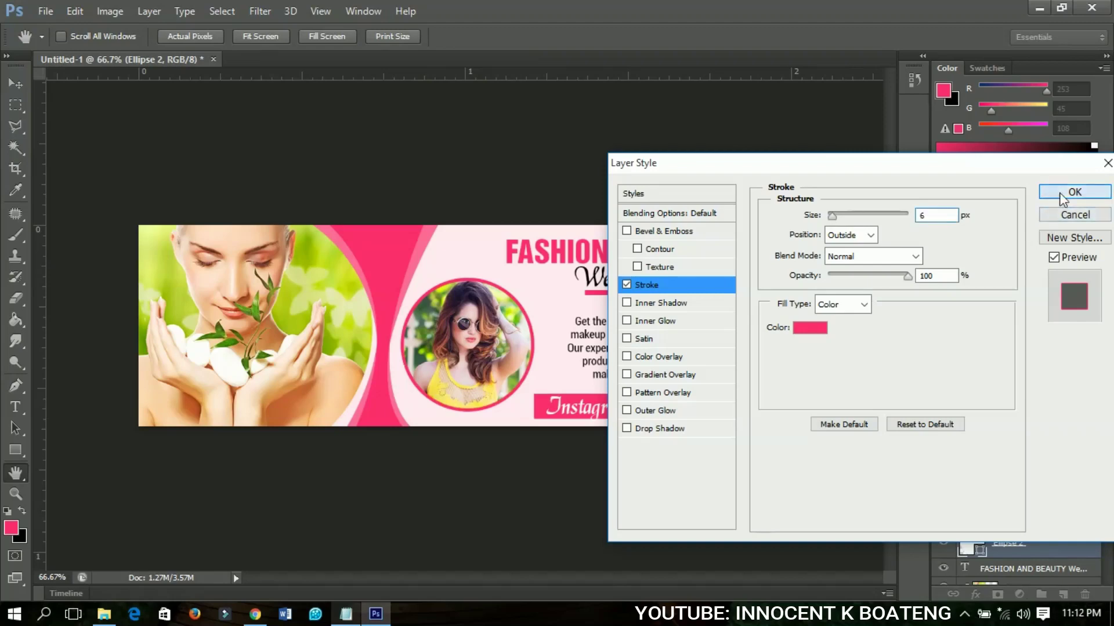
click(1073, 192)
key(v)
key(ctrl+minus)
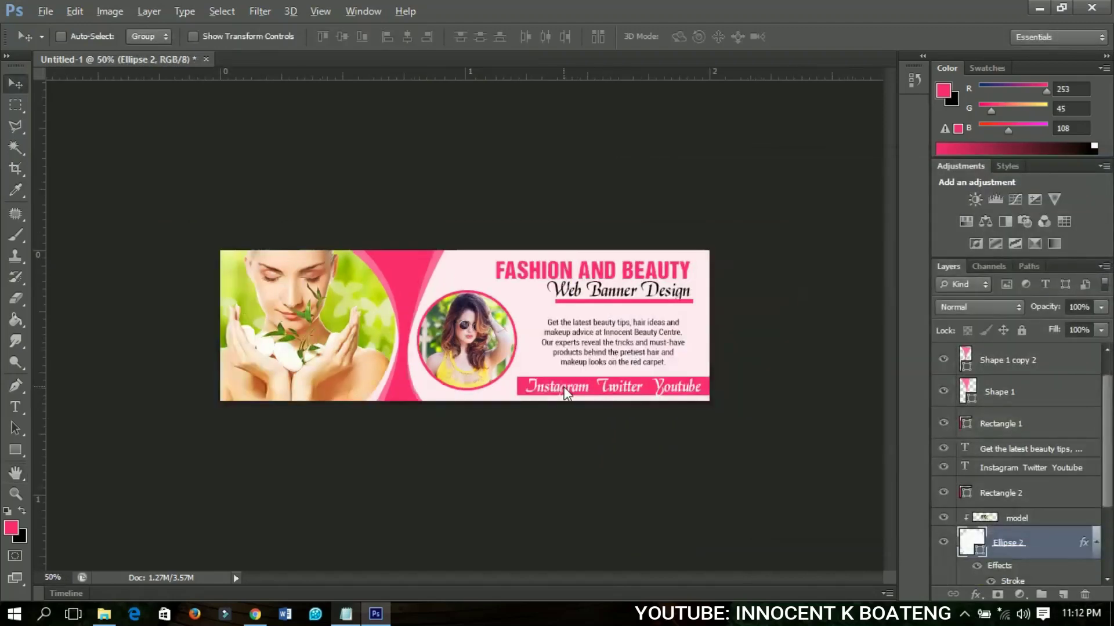
key(ctrl+minus)
key(ctrl+plus)
key(ctrl+plus)
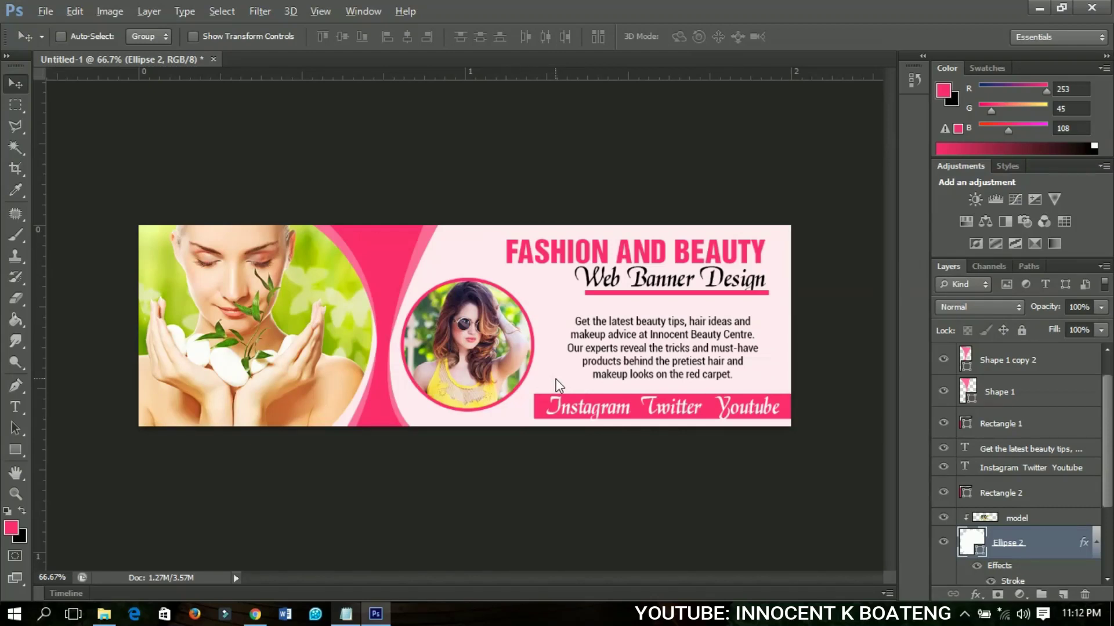
key(ctrl+minus)
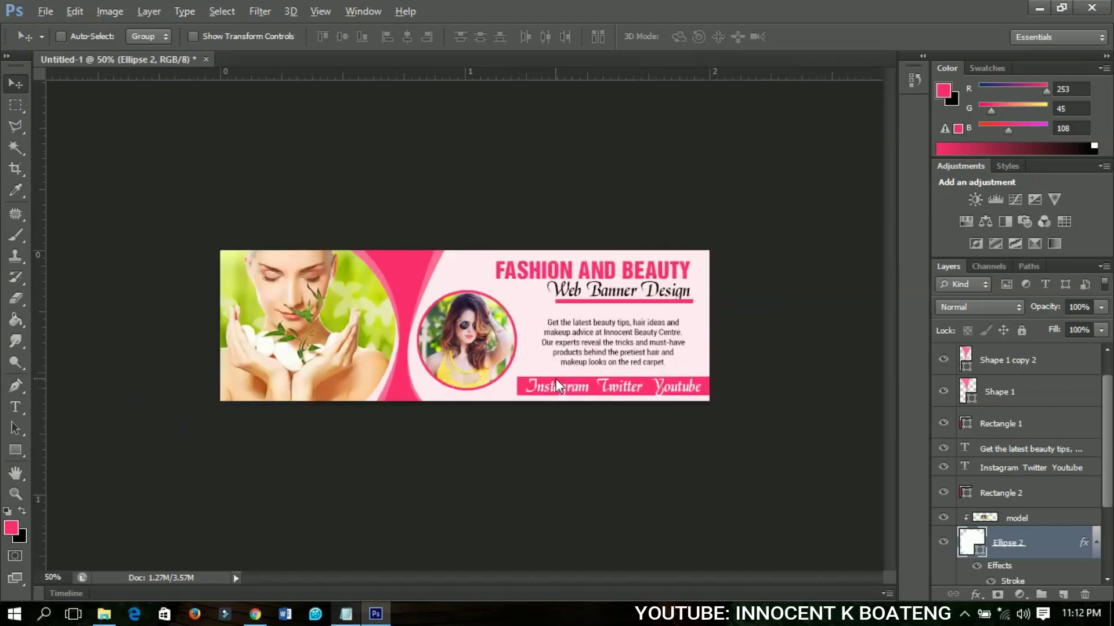
key(ctrl+plus)
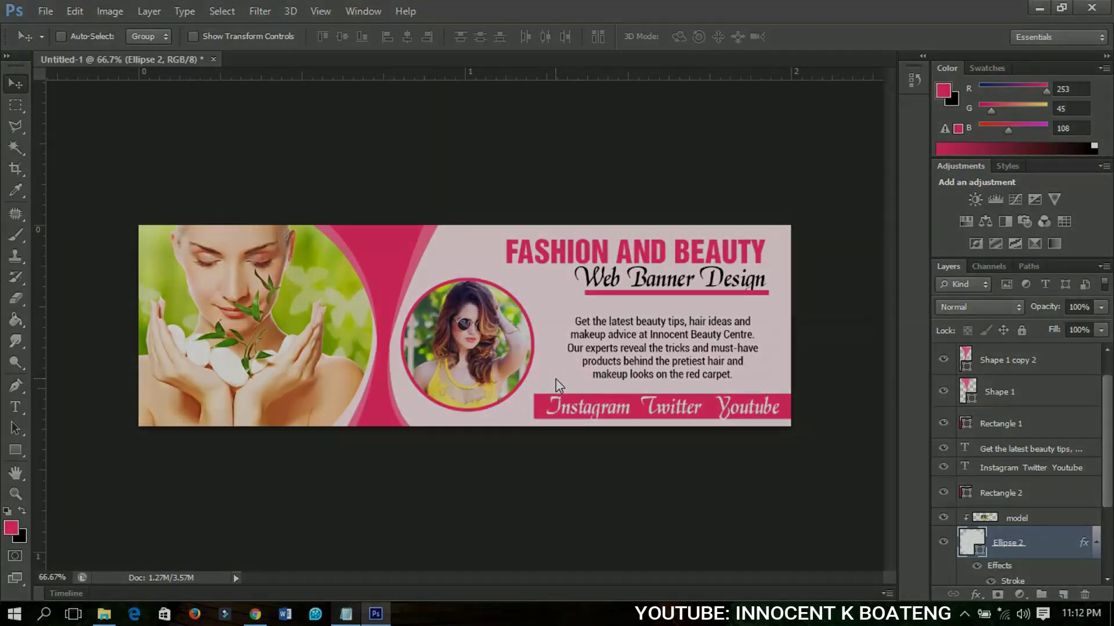